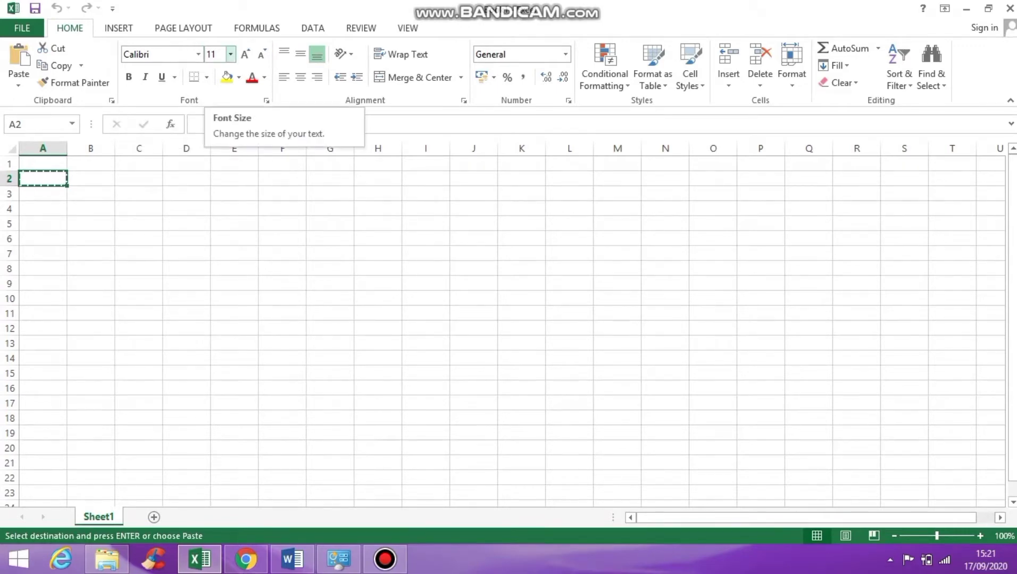
pyautogui.click(230, 55)
pyautogui.click(230, 54)
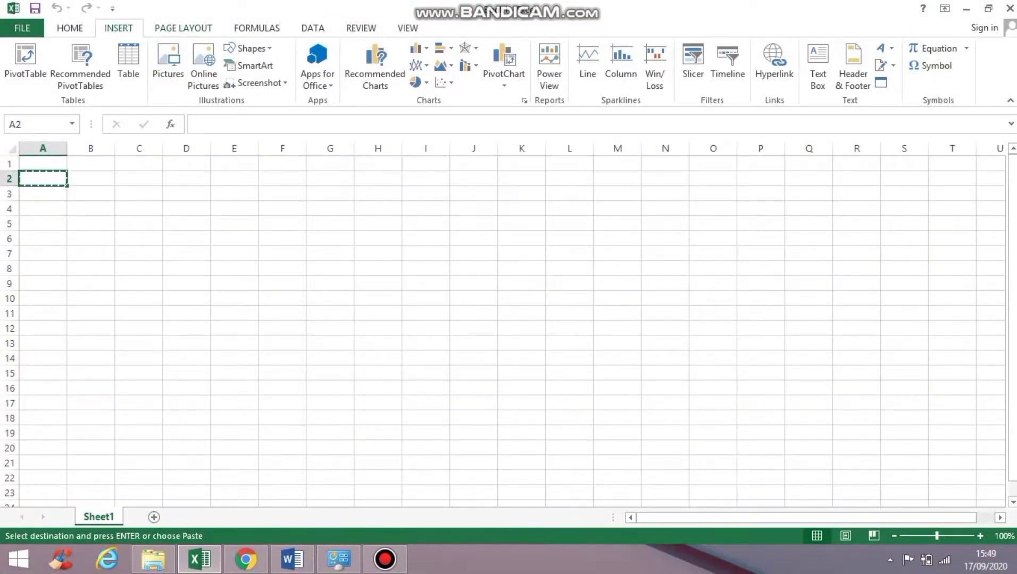
pyautogui.click(183, 28)
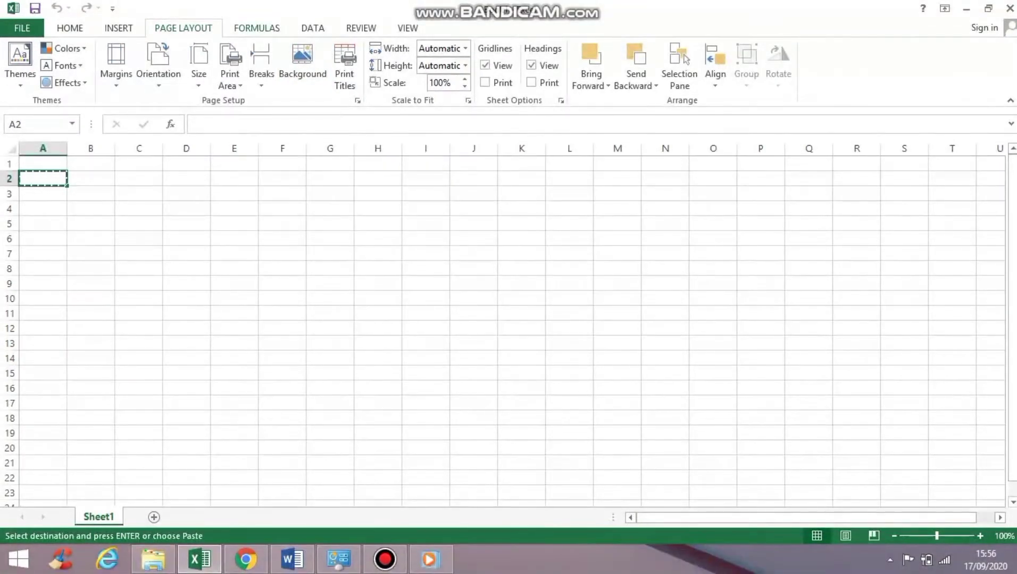
pyautogui.click(257, 28)
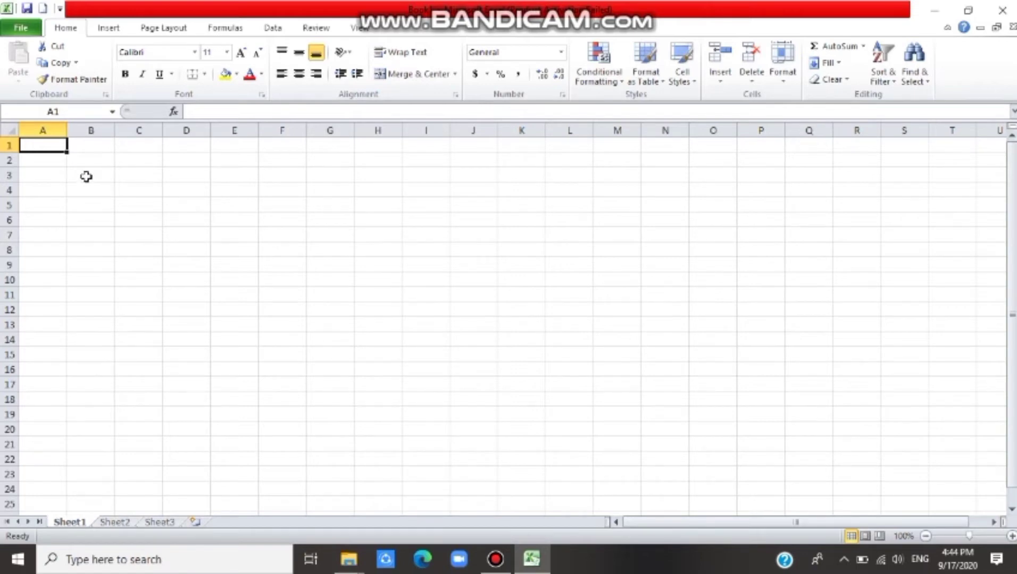
# - Merge and center cells B3:F3 and enter the title DATA MAHASISWA BARU
pyautogui.moveTo(86, 176); pyautogui.dragTo(273, 175)
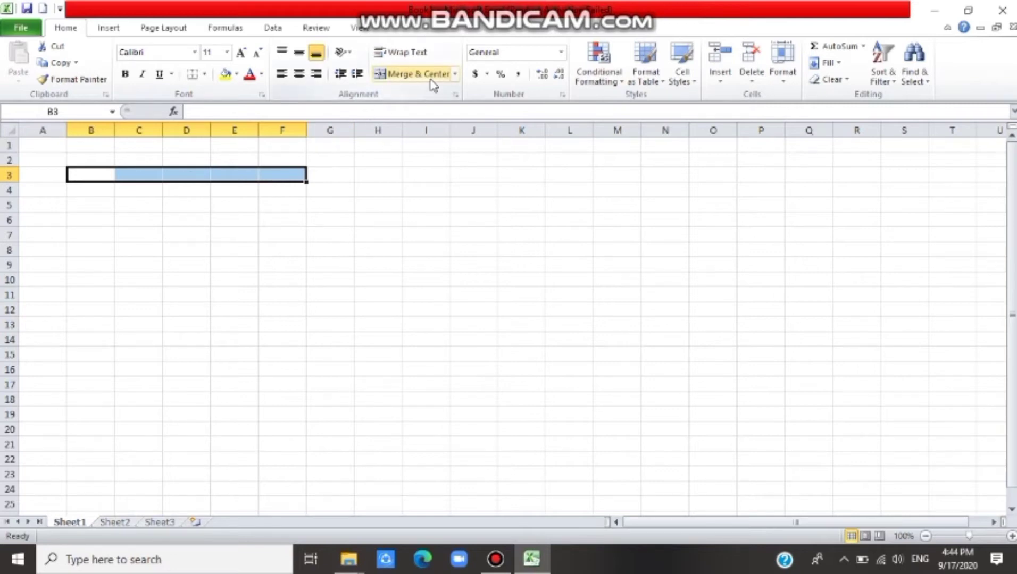
pyautogui.click(415, 74)
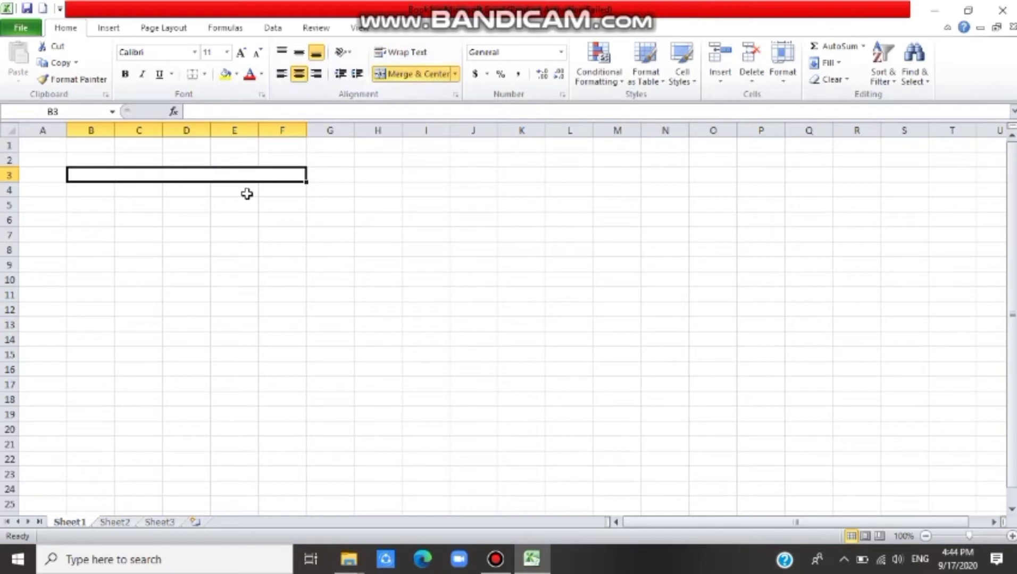
pyautogui.write('DATA')
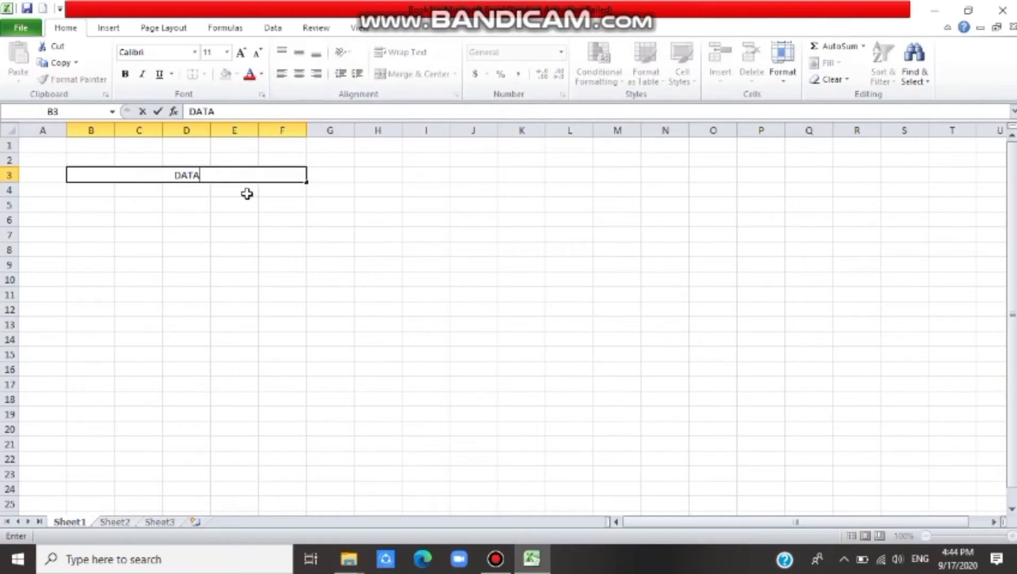
pyautogui.write(' MAHASISWA')
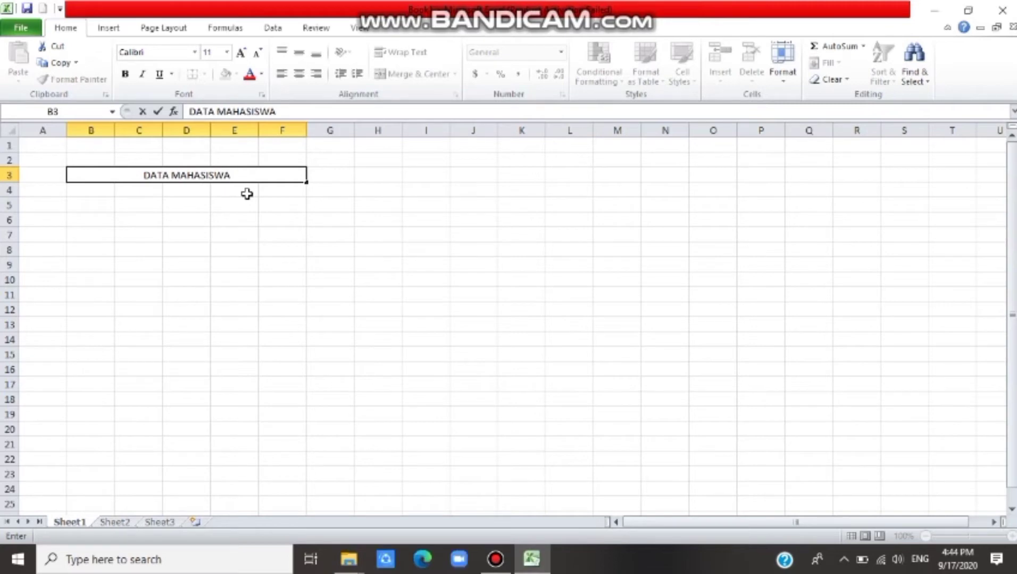
pyautogui.write(' BARU')
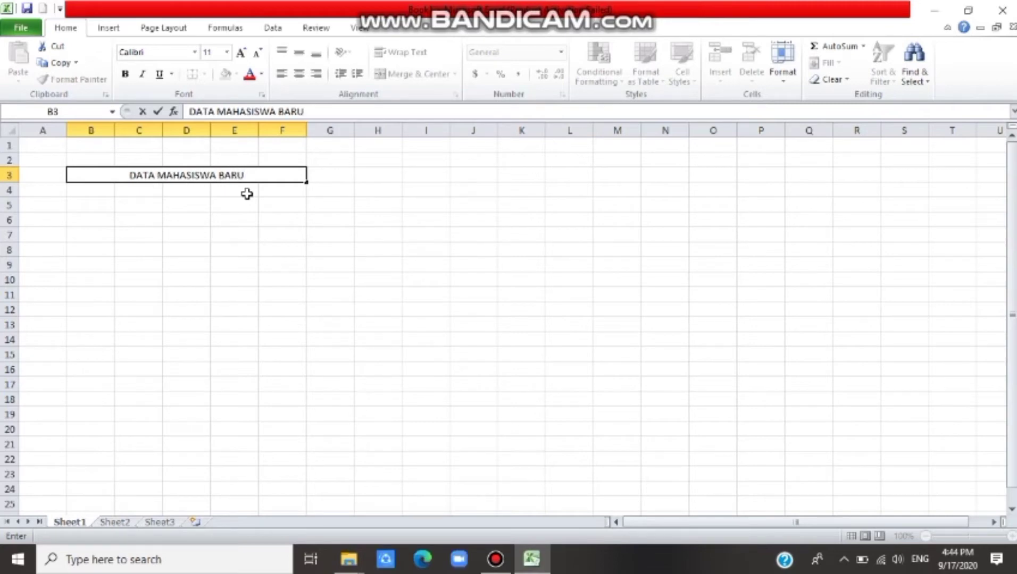
# - Enter the headers NO, NAMA, NIM, KELAS and LAIN-LAIN in B5:F5 and center B5:F20 horizontally and vertically
pyautogui.click(95, 207)
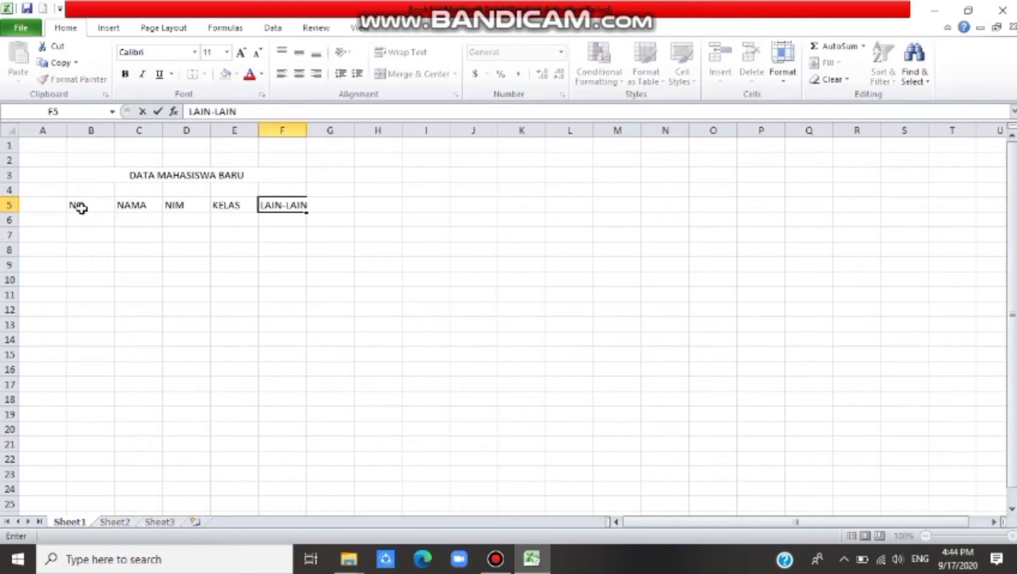
pyautogui.moveTo(80, 207); pyautogui.dragTo(276, 396)
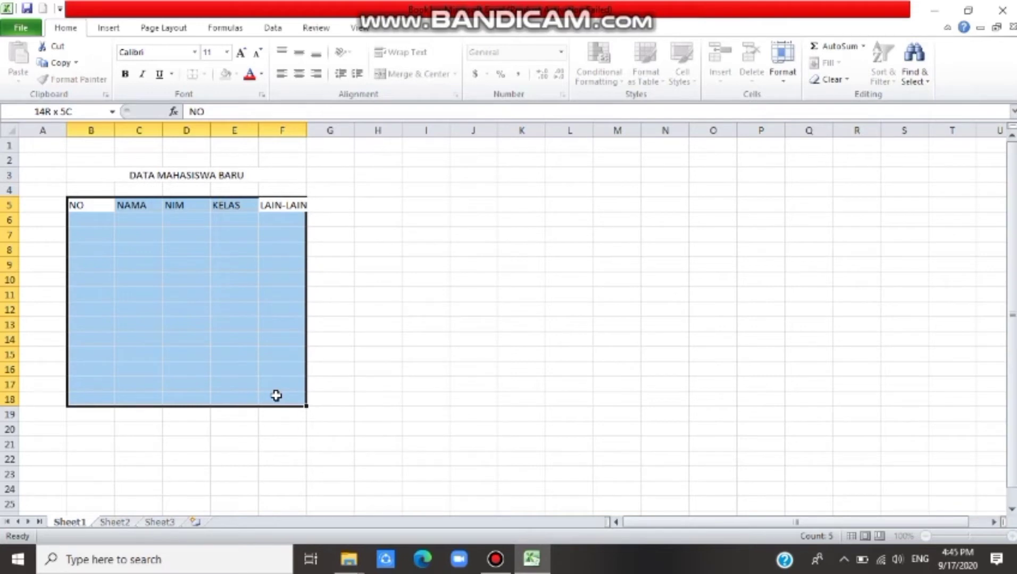
pyautogui.moveTo(276, 395); pyautogui.dragTo(270, 425)
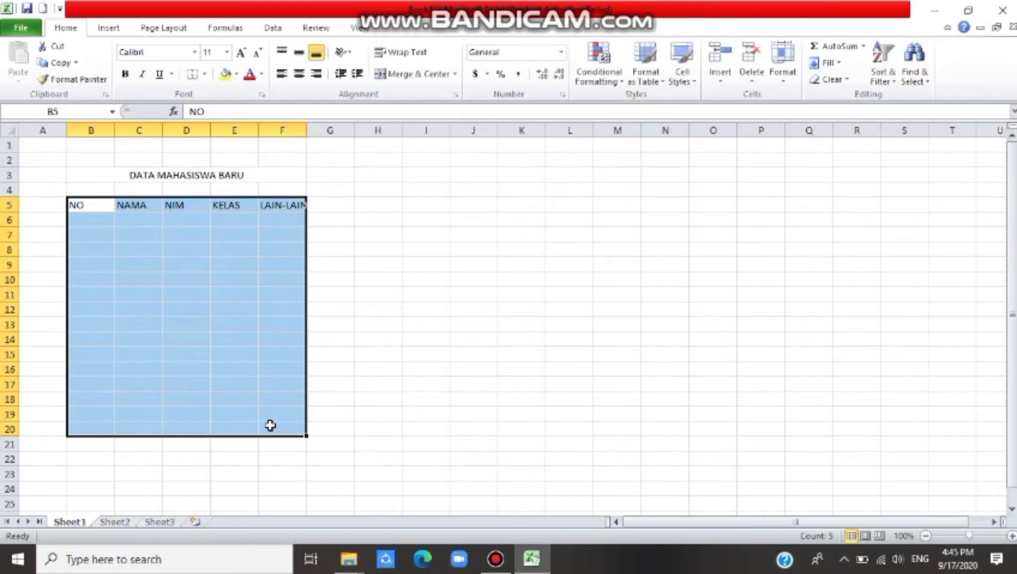
pyautogui.click(299, 56)
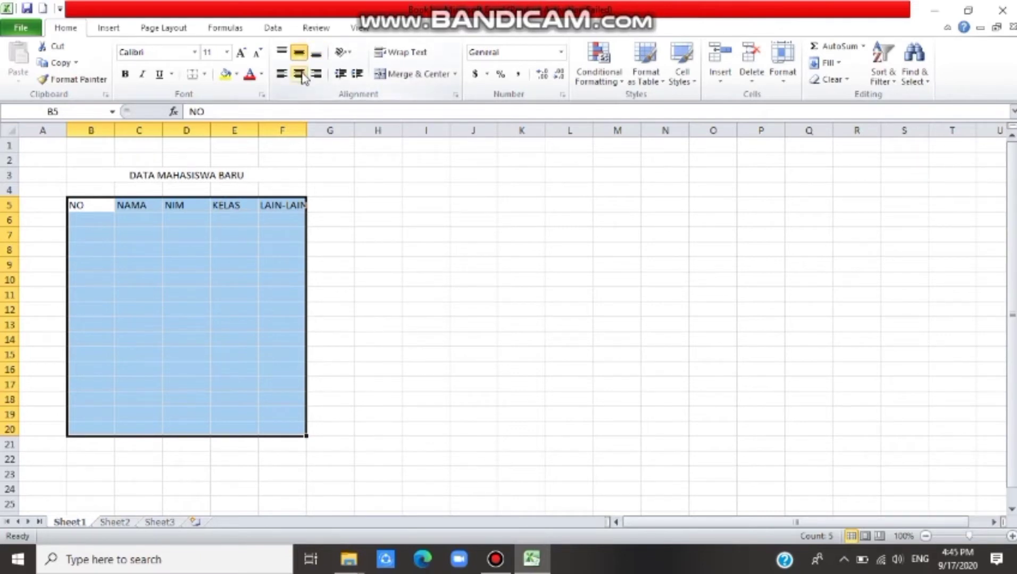
pyautogui.click(301, 75)
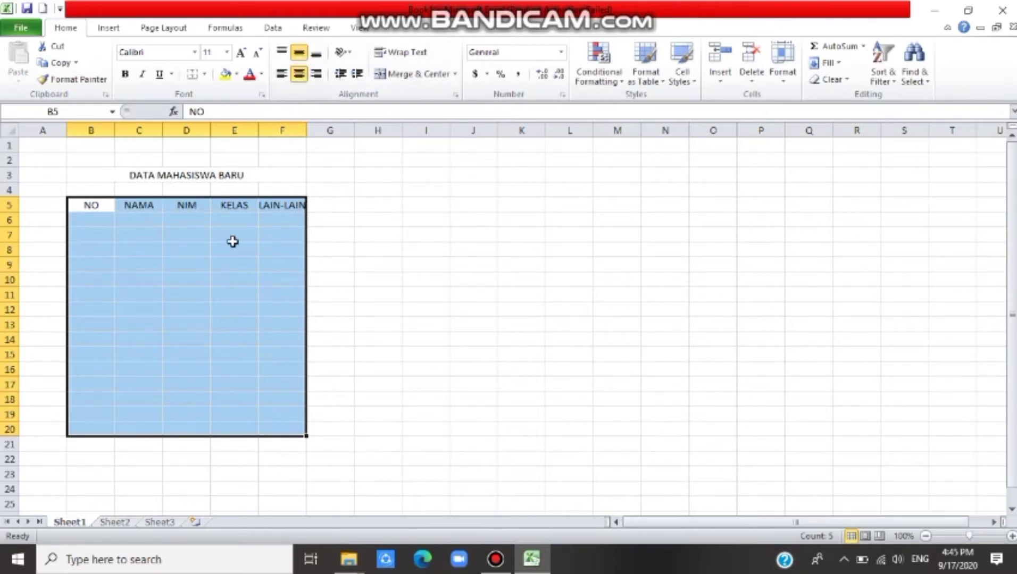
pyautogui.click(189, 236)
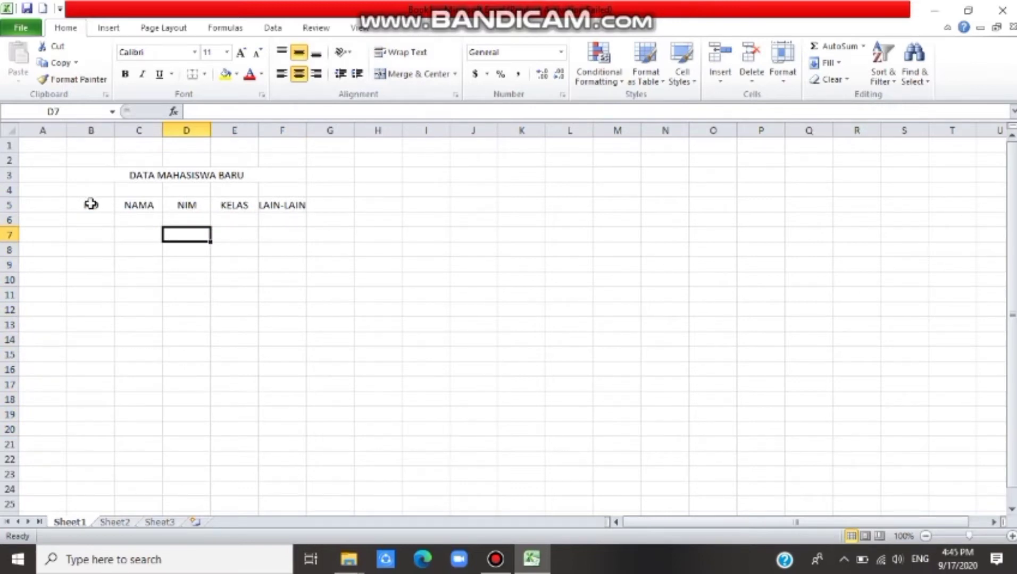
# - Apply thin outline and inside borders to the table range B5:F20
pyautogui.moveTo(76, 203); pyautogui.dragTo(293, 424)
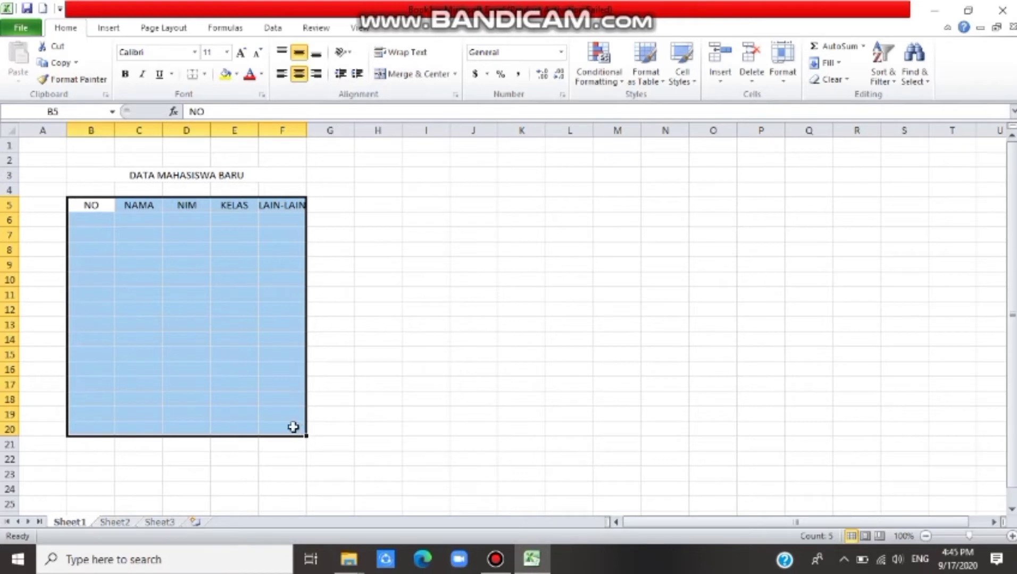
pyautogui.rightClick(251, 356)
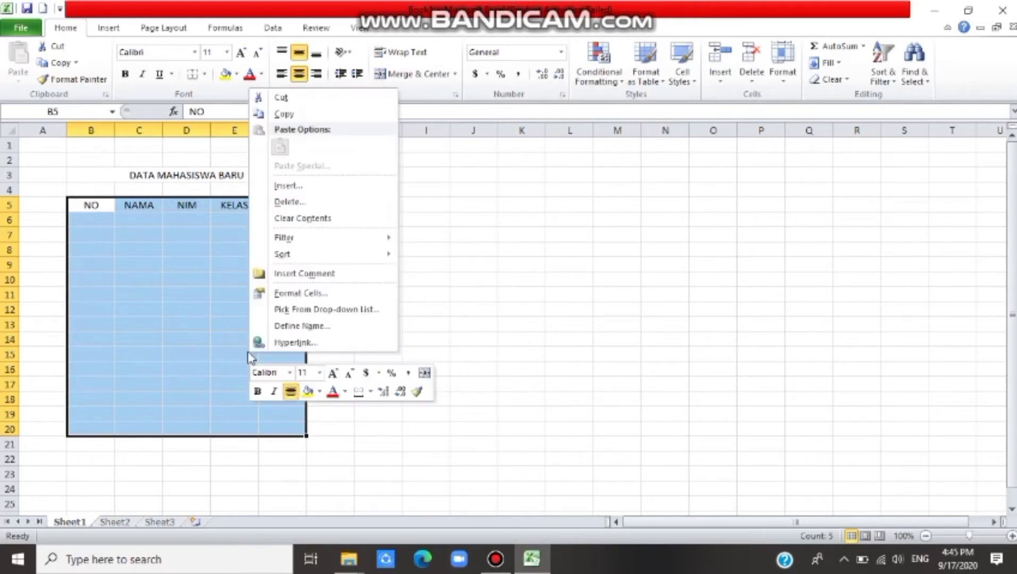
pyautogui.click(300, 293)
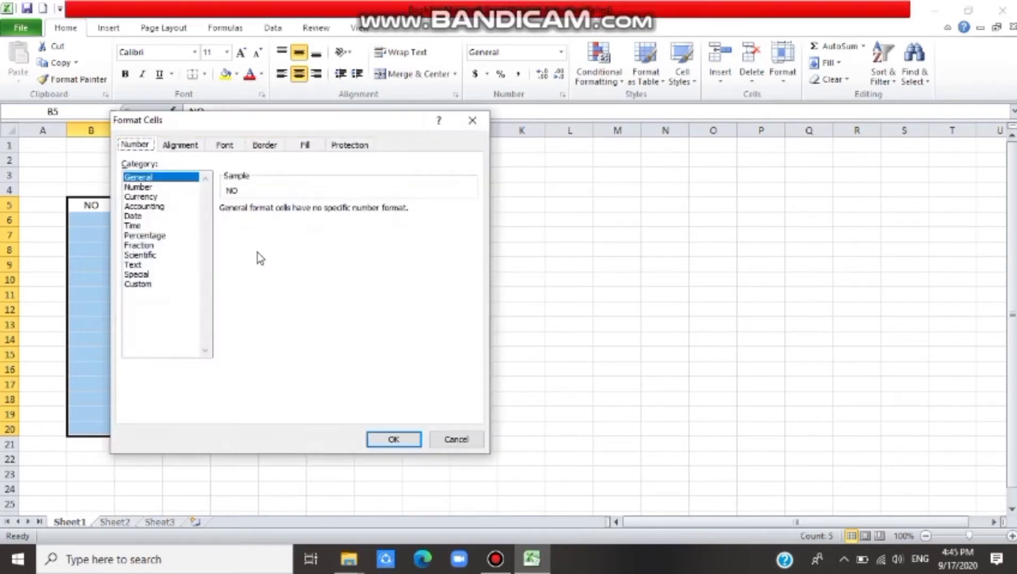
pyautogui.click(271, 146)
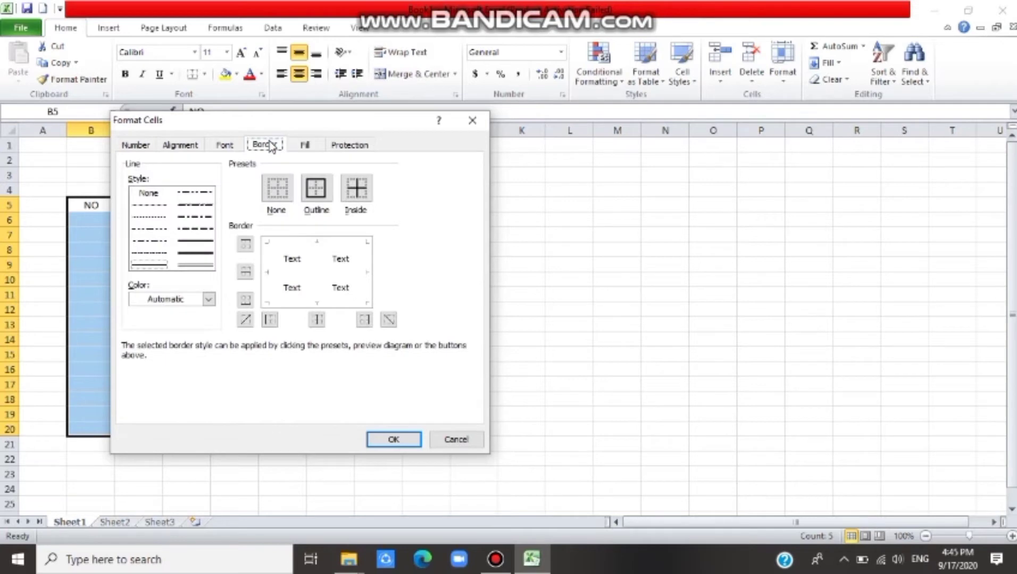
pyautogui.click(316, 187)
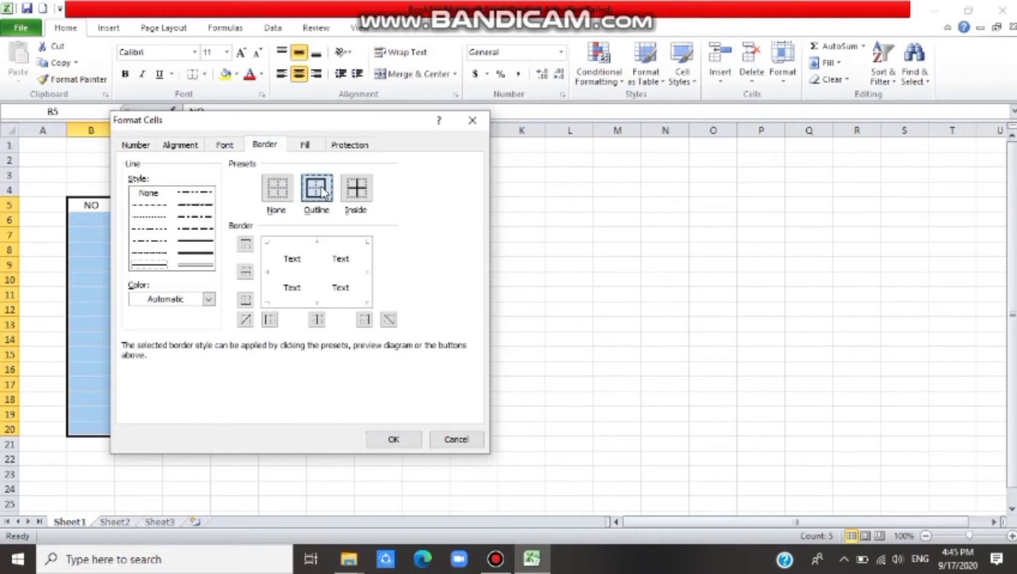
pyautogui.click(363, 200)
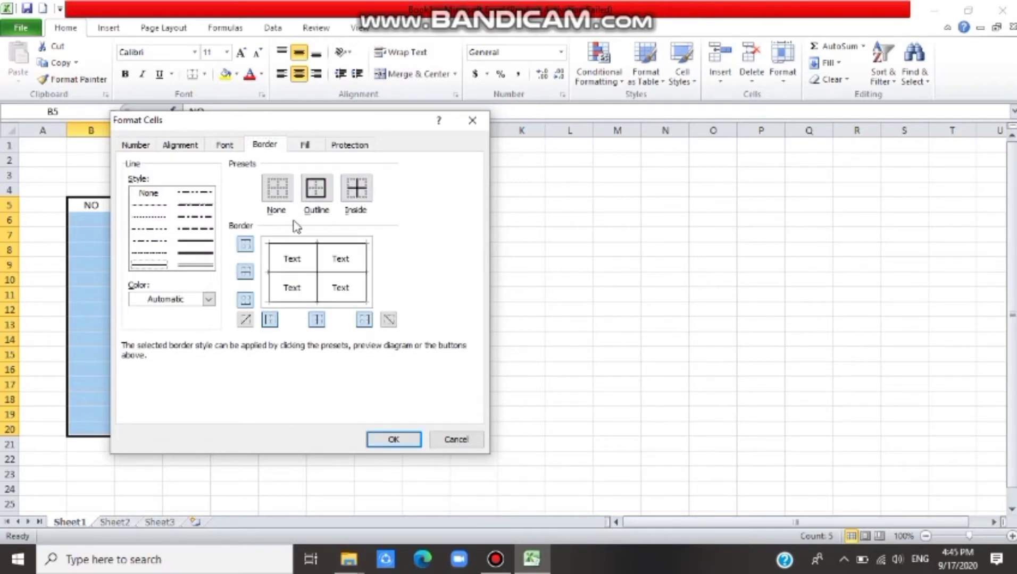
pyautogui.click(370, 204)
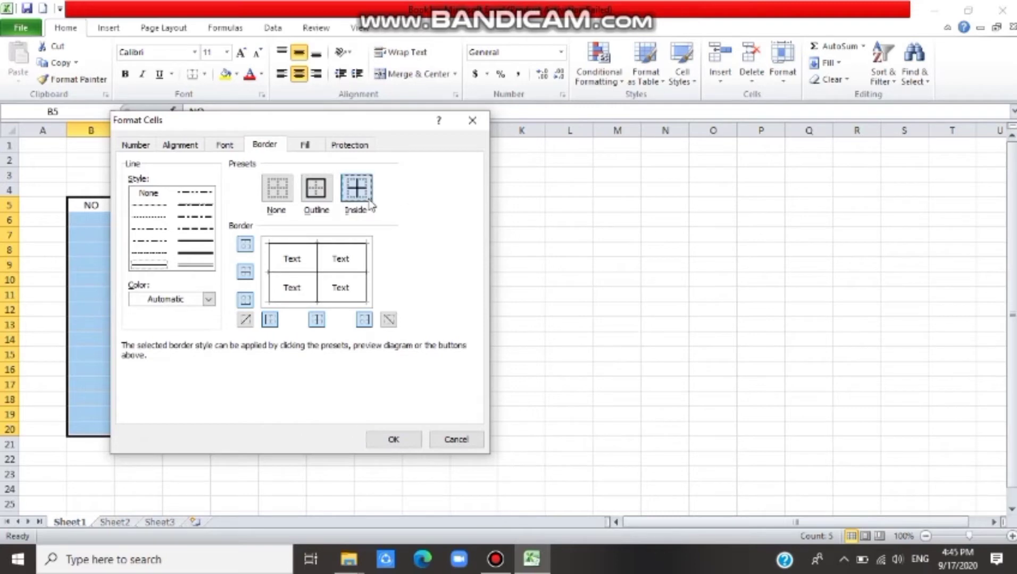
pyautogui.click(394, 439)
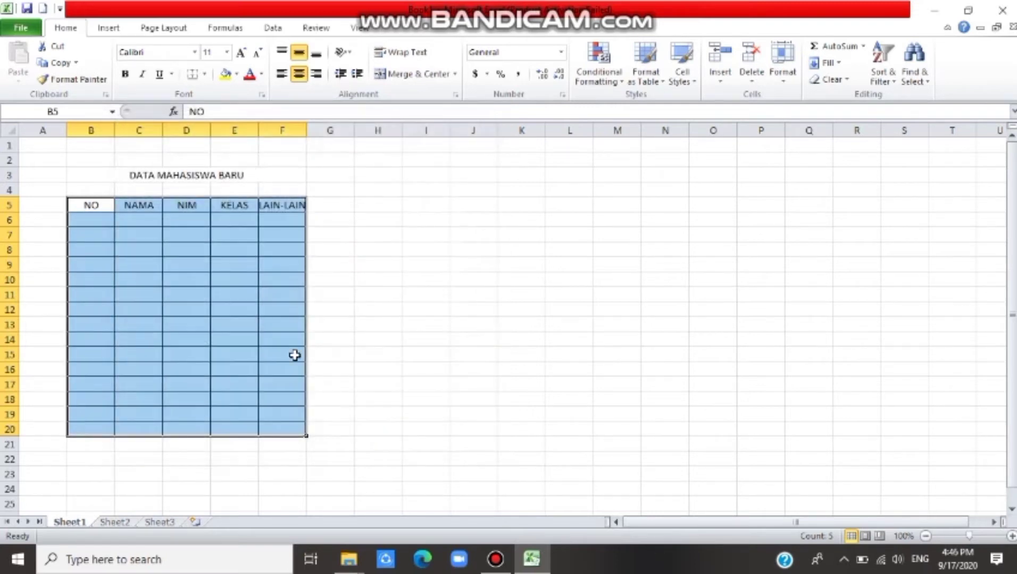
pyautogui.click(232, 321)
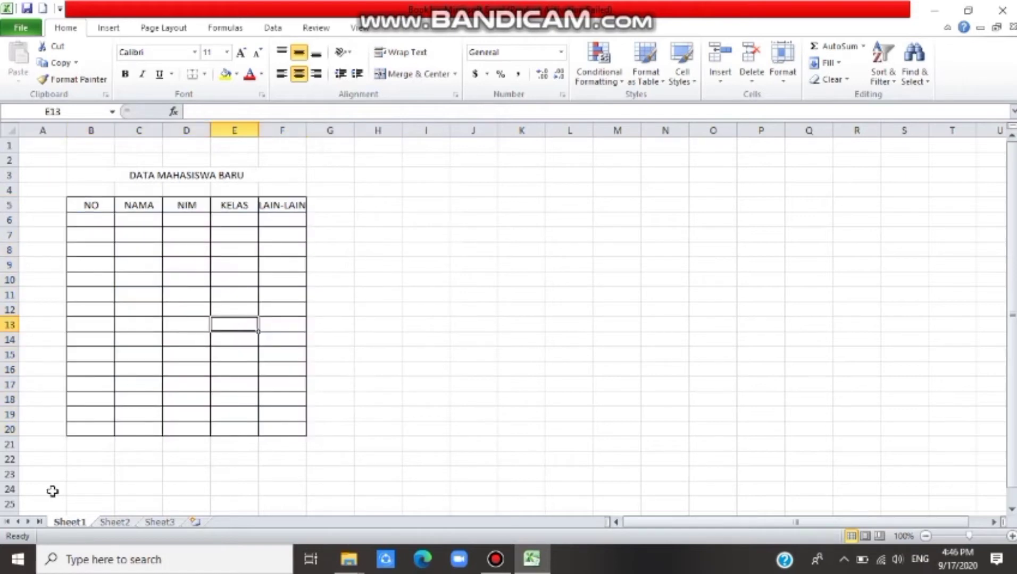
# - Number the NO column by entering 1 in B6 and =B6+1 in B7, and fill the formula down to B20
pyautogui.click(81, 219)
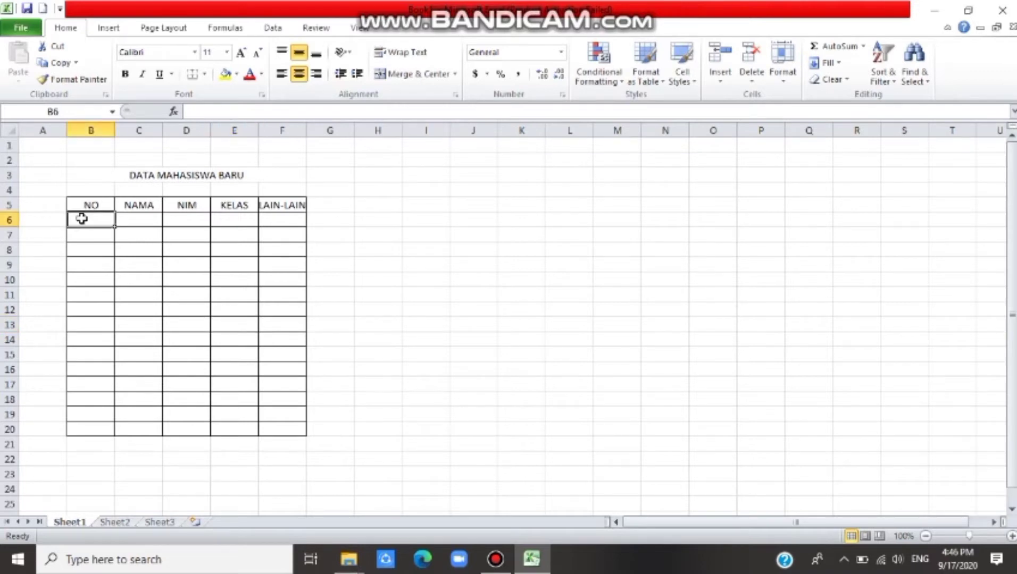
pyautogui.write('1')
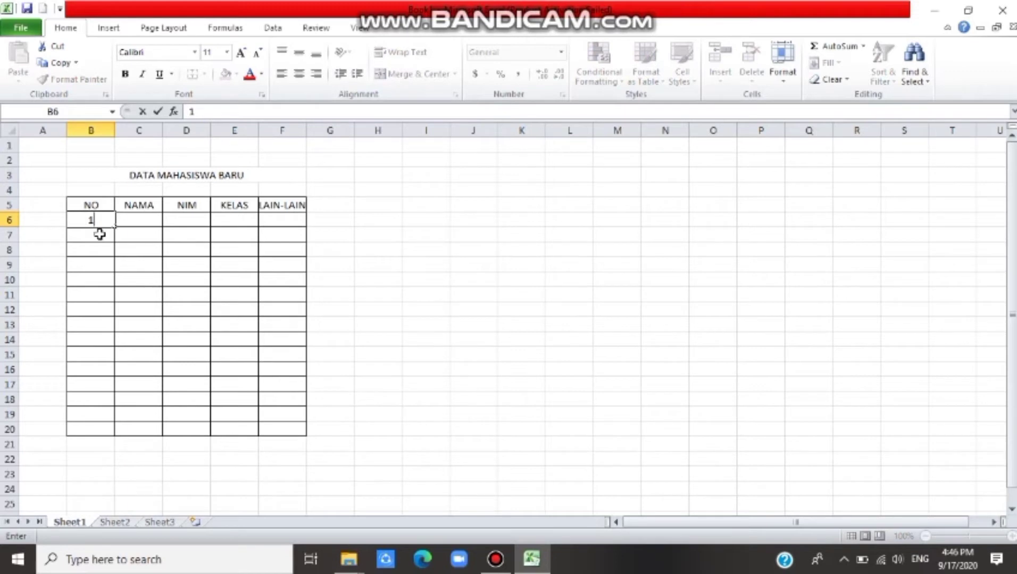
pyautogui.click(99, 234)
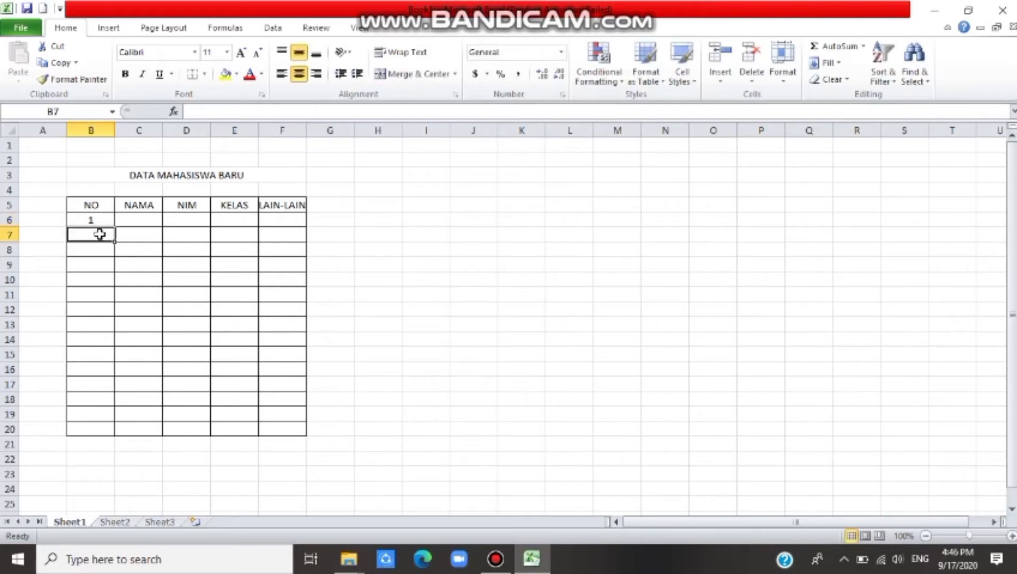
pyautogui.write('=')
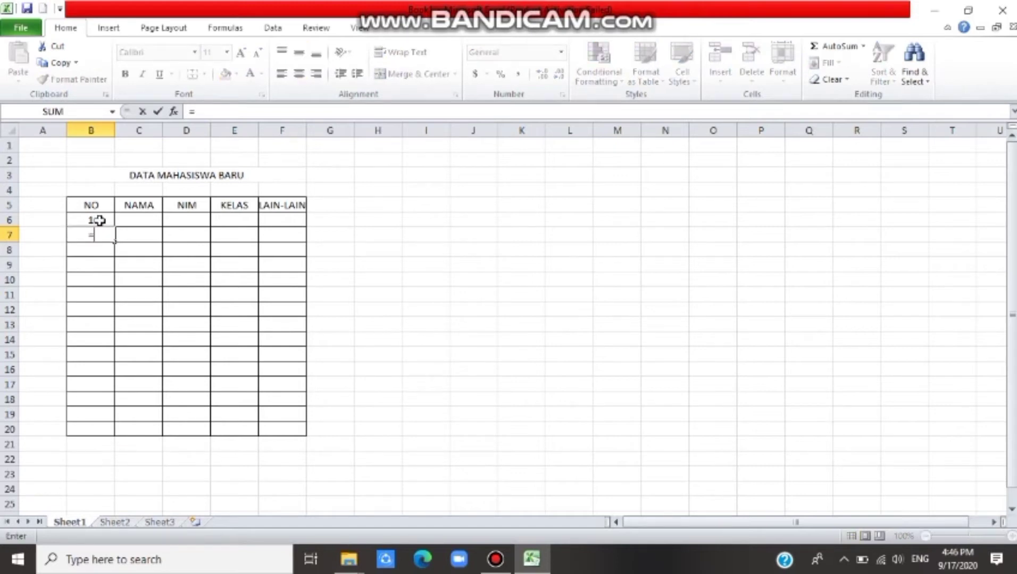
pyautogui.click(100, 220)
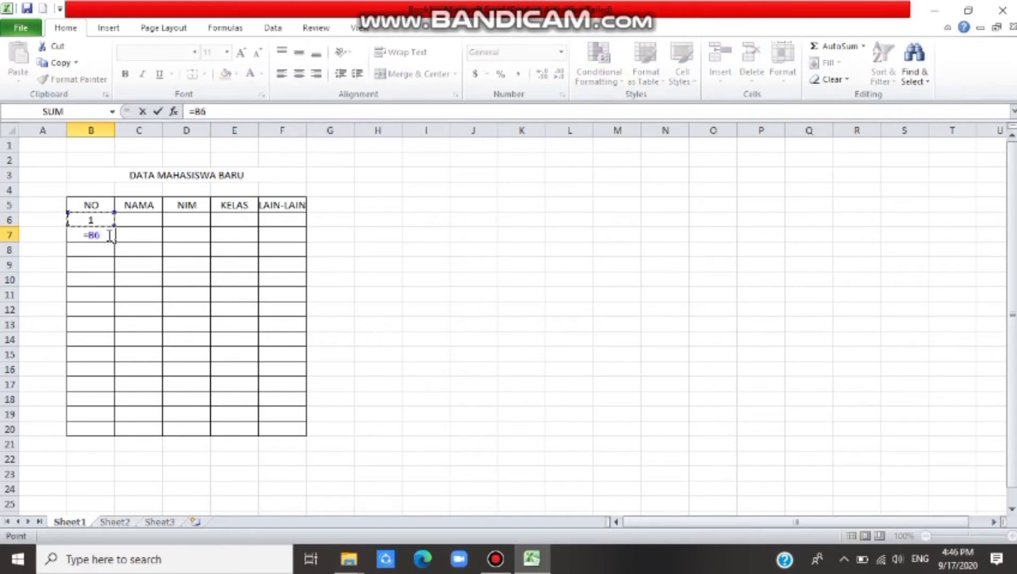
pyautogui.click(109, 235)
pyautogui.write('+1')
pyautogui.press('Return')
pyautogui.click(108, 235)
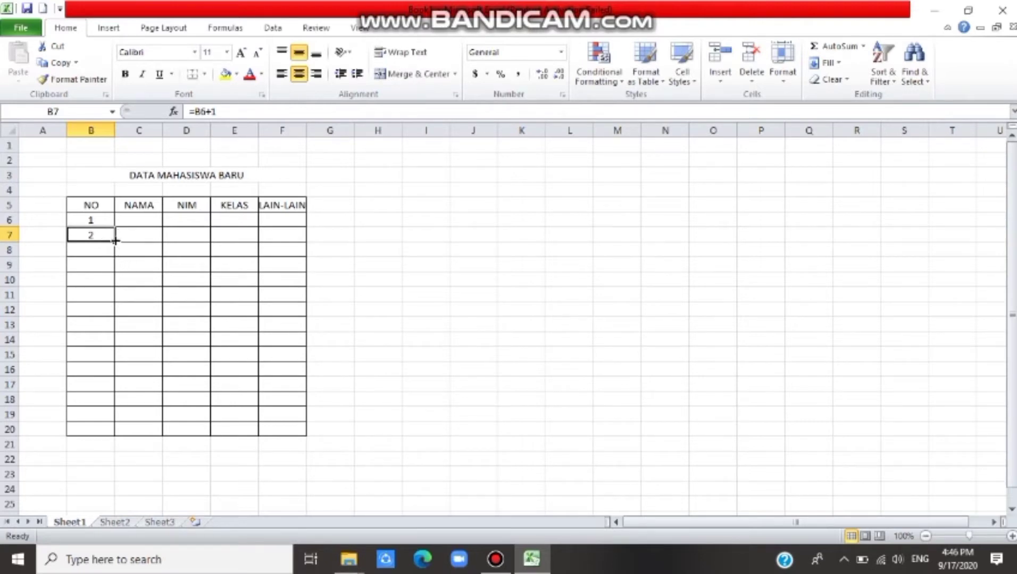
pyautogui.moveTo(116, 241); pyautogui.dragTo(106, 435)
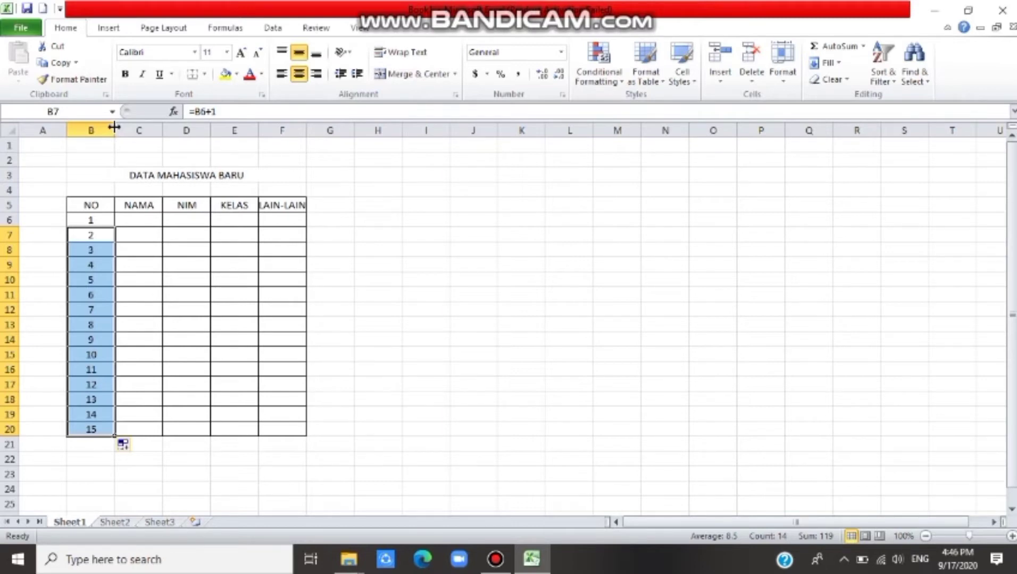
# - Narrow the NO column to fit its numbers and make header row 5 slightly taller
pyautogui.moveTo(114, 127); pyautogui.dragTo(95, 129)
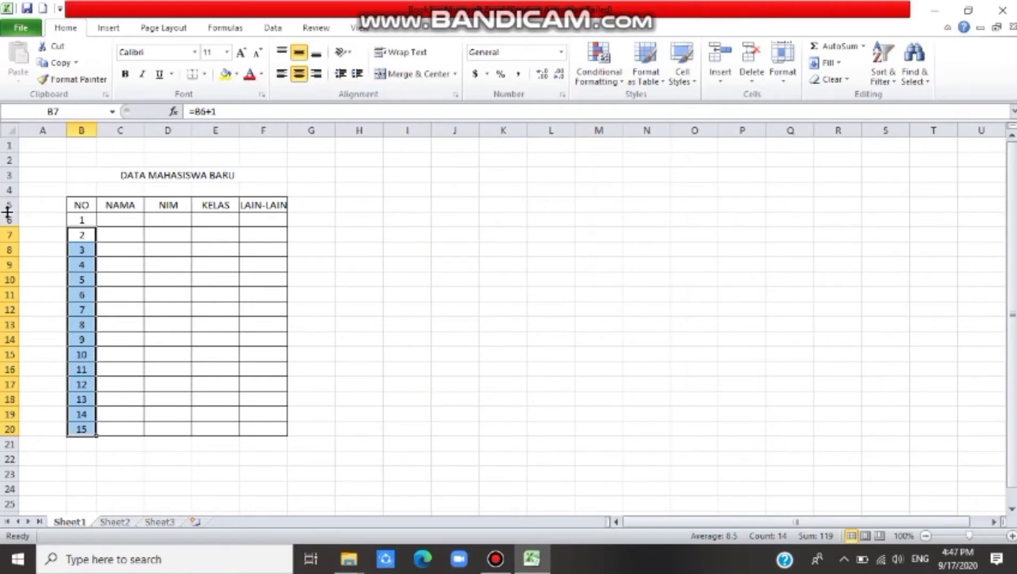
pyautogui.moveTo(7, 211); pyautogui.dragTo(7, 218)
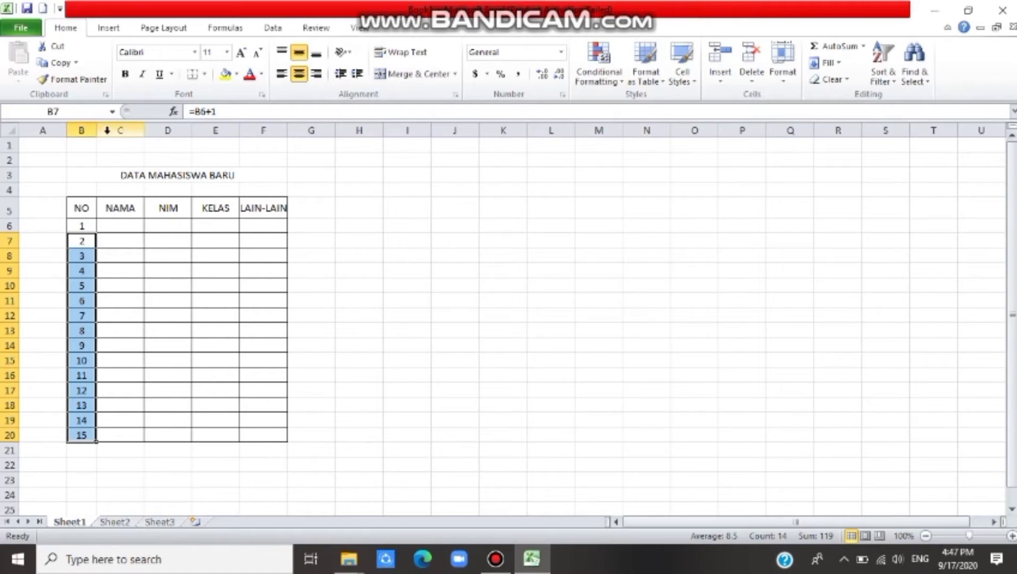
# - Widen columns C through F together to about twice their width
pyautogui.moveTo(104, 131); pyautogui.dragTo(266, 141)
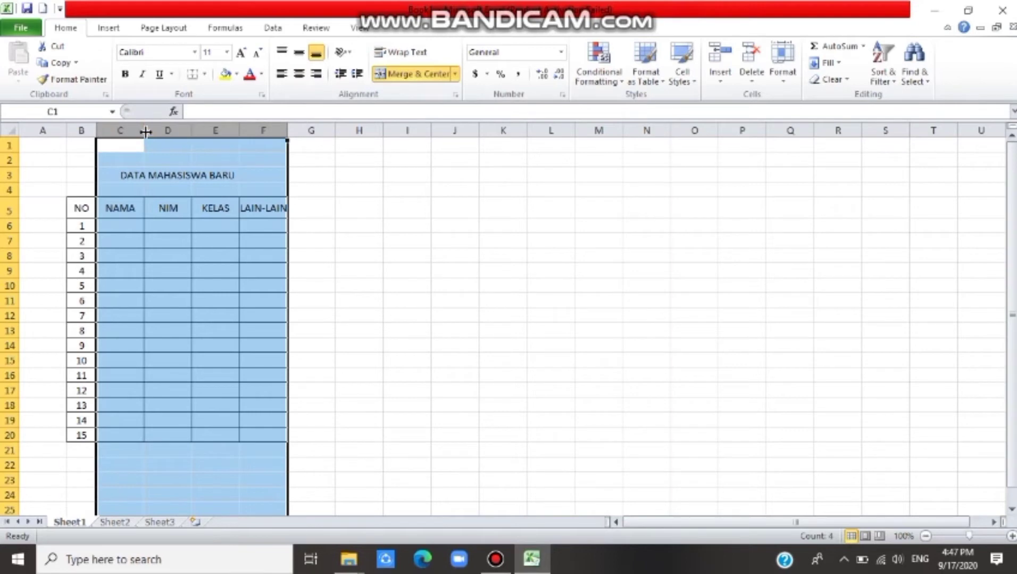
pyautogui.moveTo(144, 131); pyautogui.dragTo(198, 124)
pyautogui.click(343, 205)
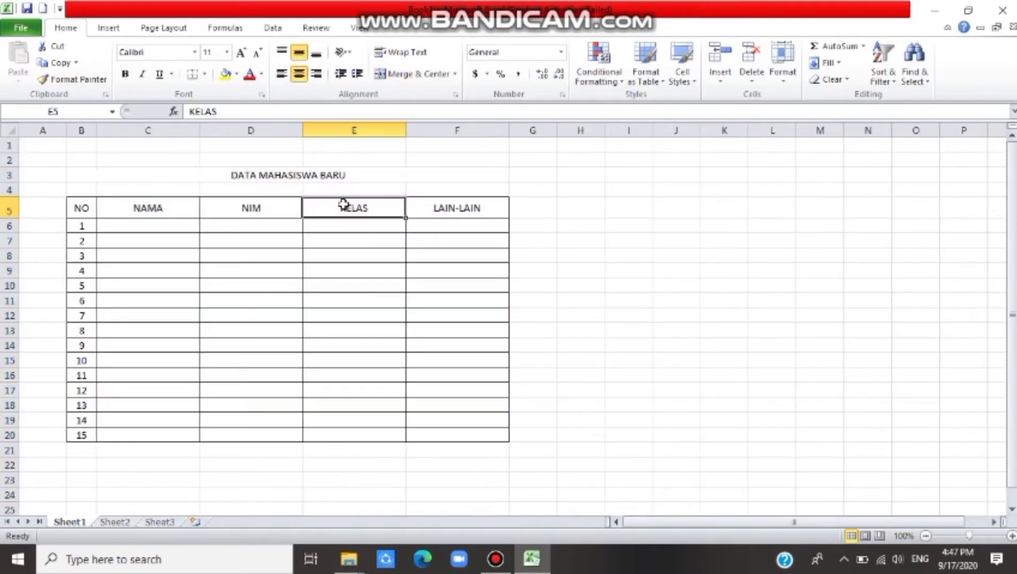
# - Apply an outline border around the merged DATA MAHASISWA BARU title cell in row 3
pyautogui.click(330, 178)
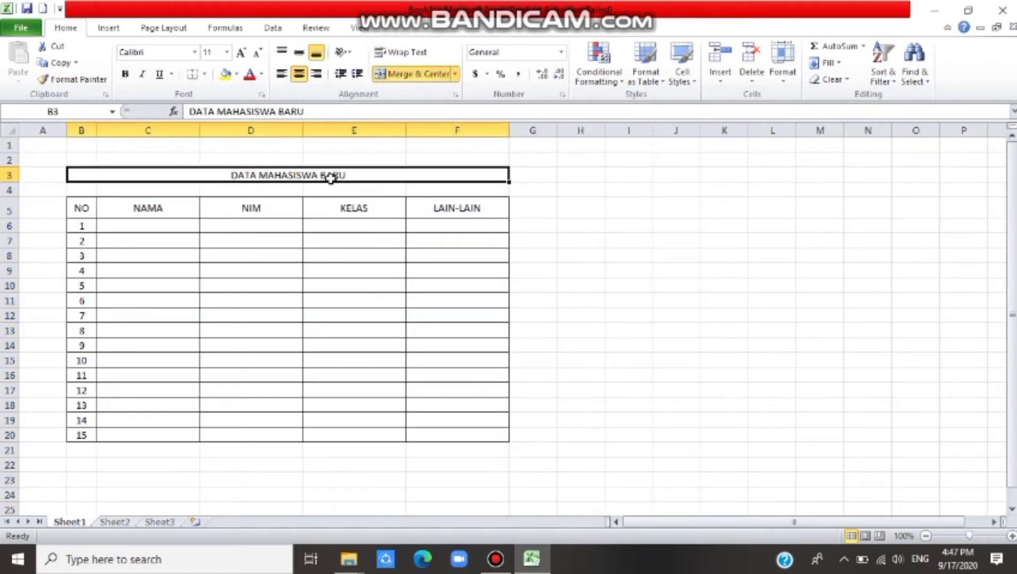
pyautogui.rightClick(331, 178)
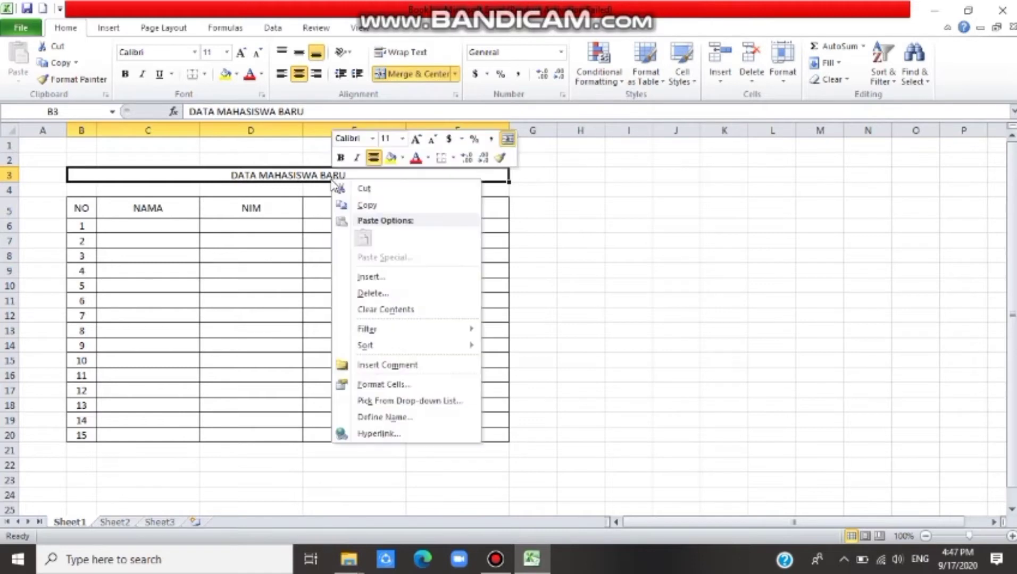
pyautogui.click(389, 386)
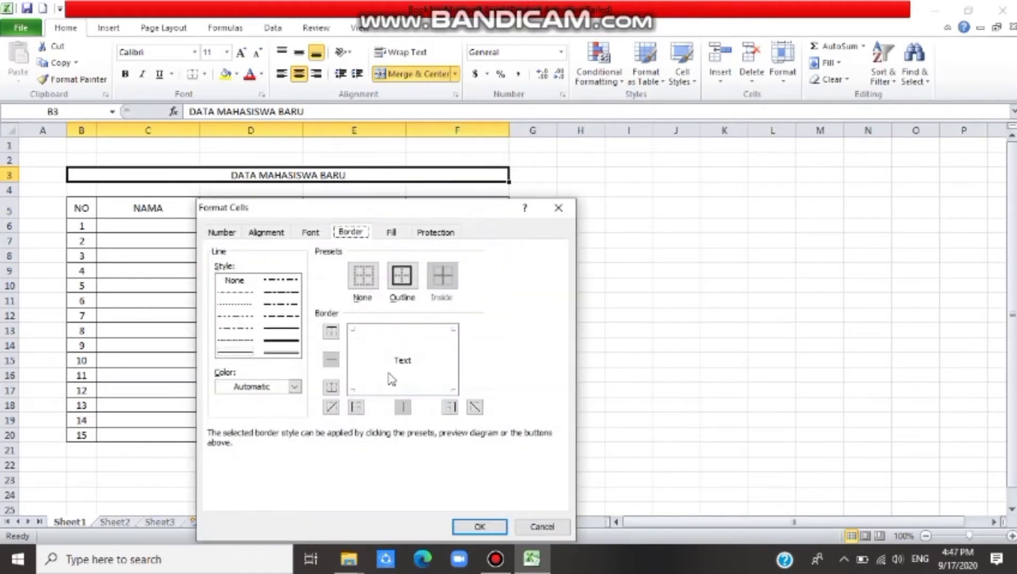
pyautogui.click(400, 277)
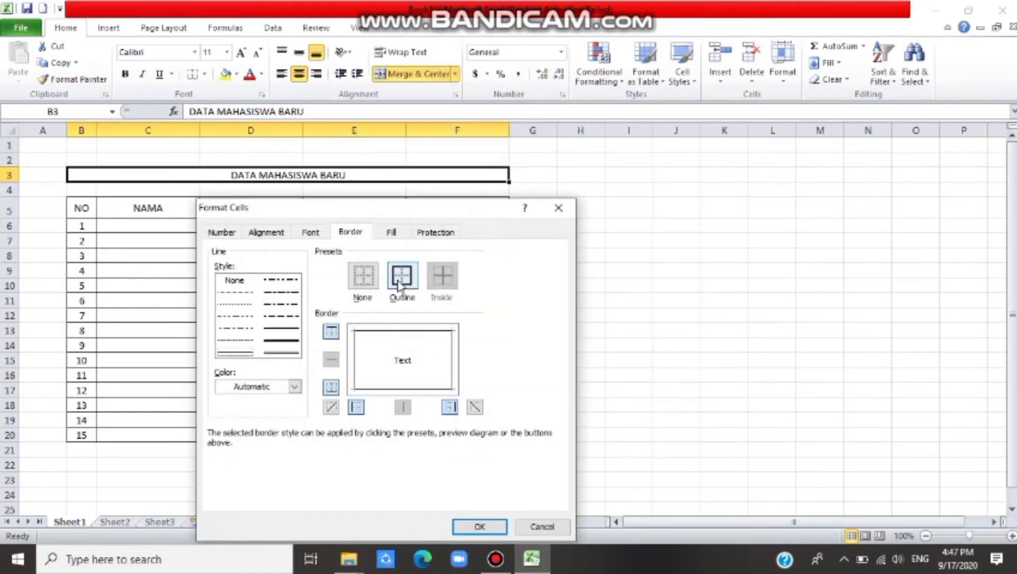
pyautogui.click(490, 529)
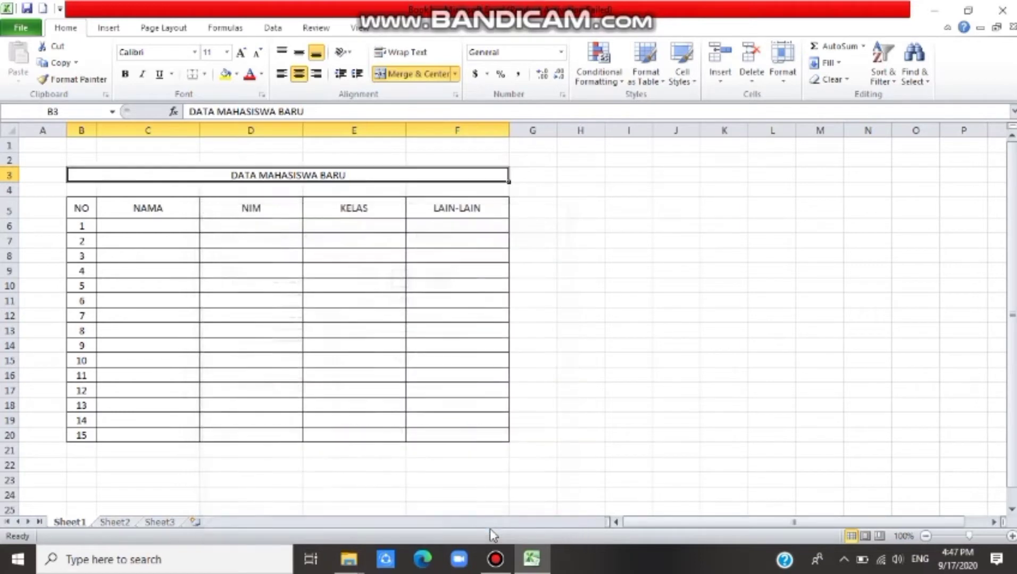
pyautogui.click(535, 435)
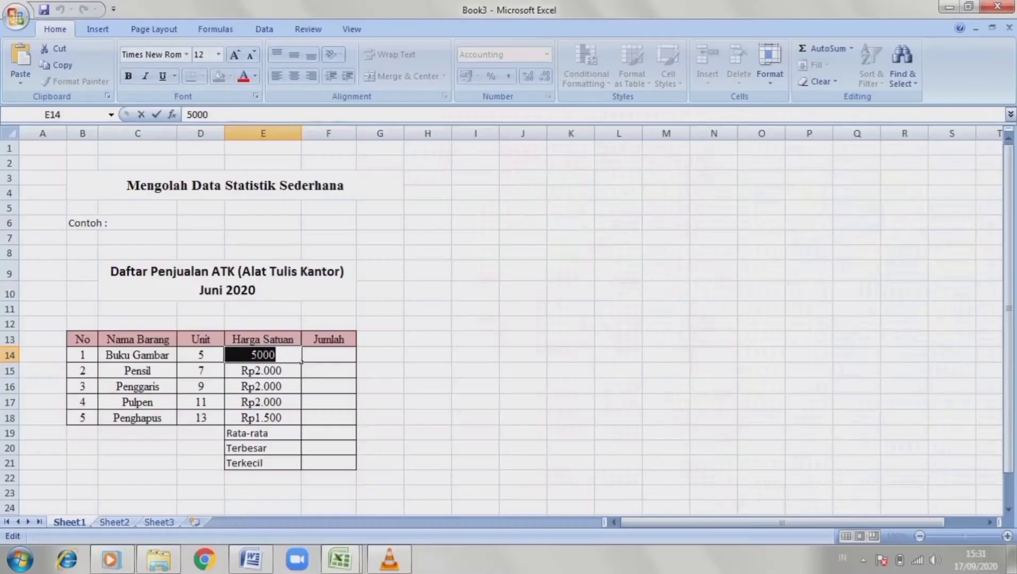
# - Format the Harga Satuan prices in E14:E18 as Accounting with the Rp Indonesian (Indonesia) symbol
pyautogui.click(328, 387)
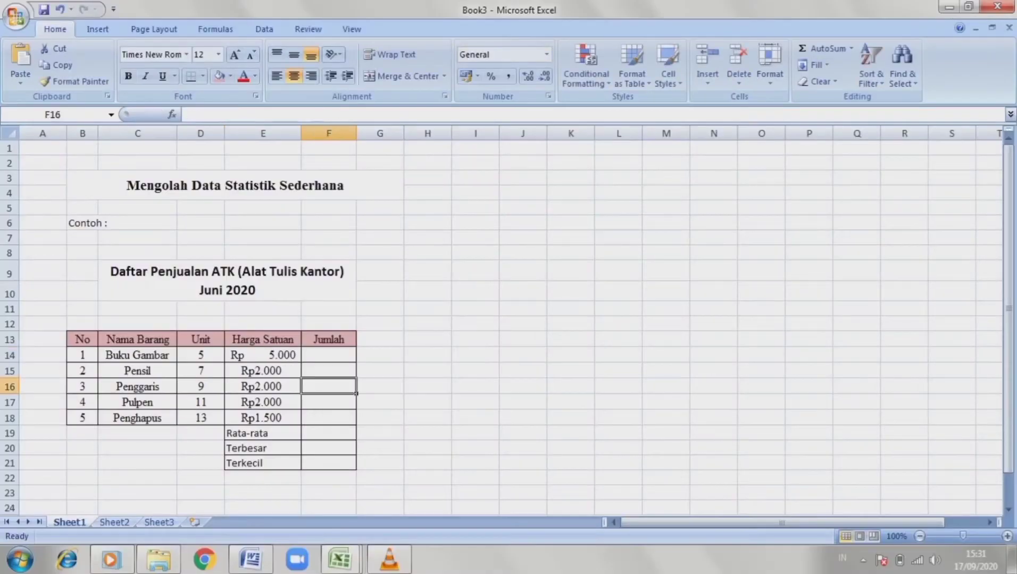
pyautogui.moveTo(263, 355); pyautogui.dragTo(263, 418)
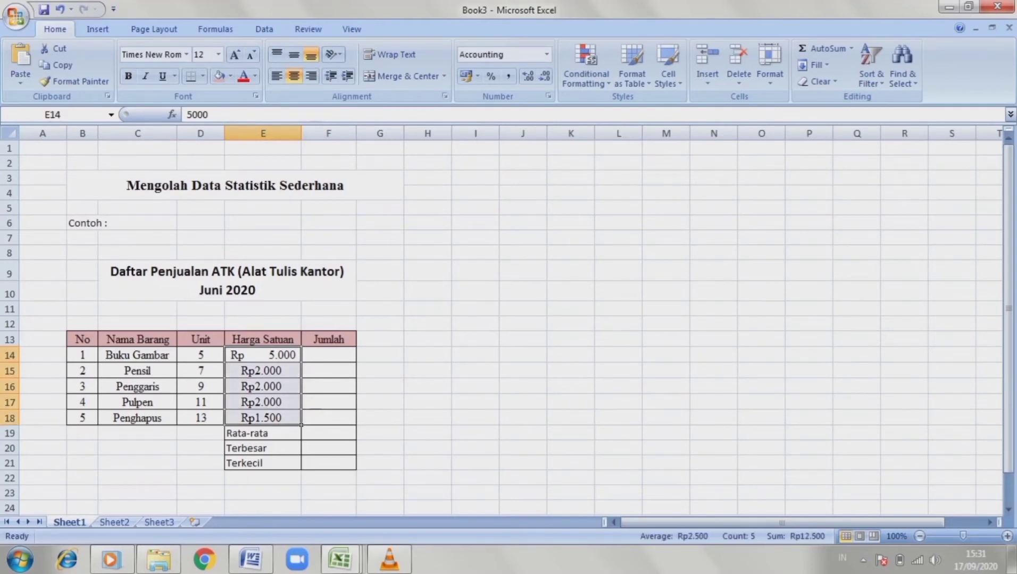
pyautogui.rightClick(269, 397)
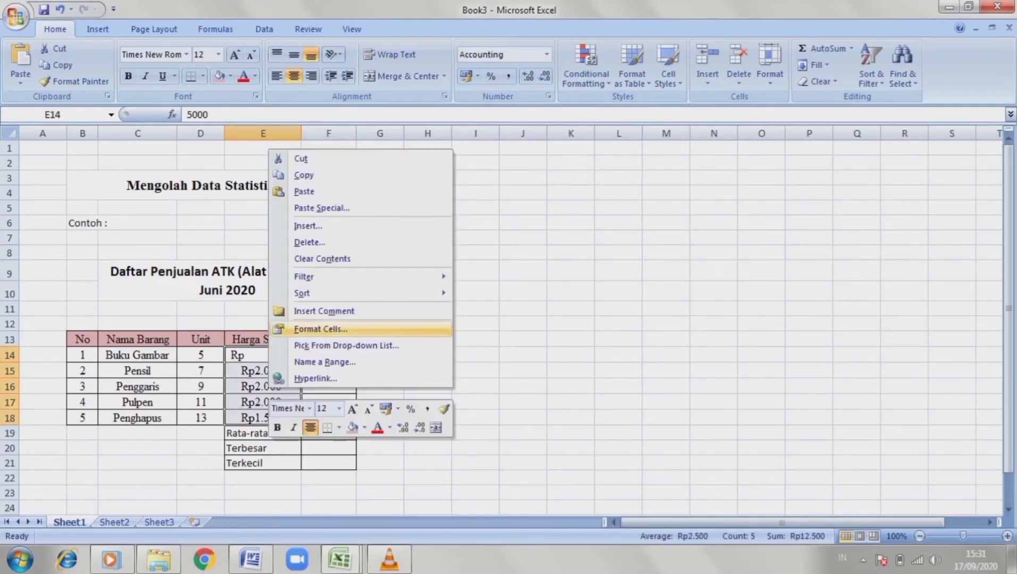
pyautogui.click(321, 329)
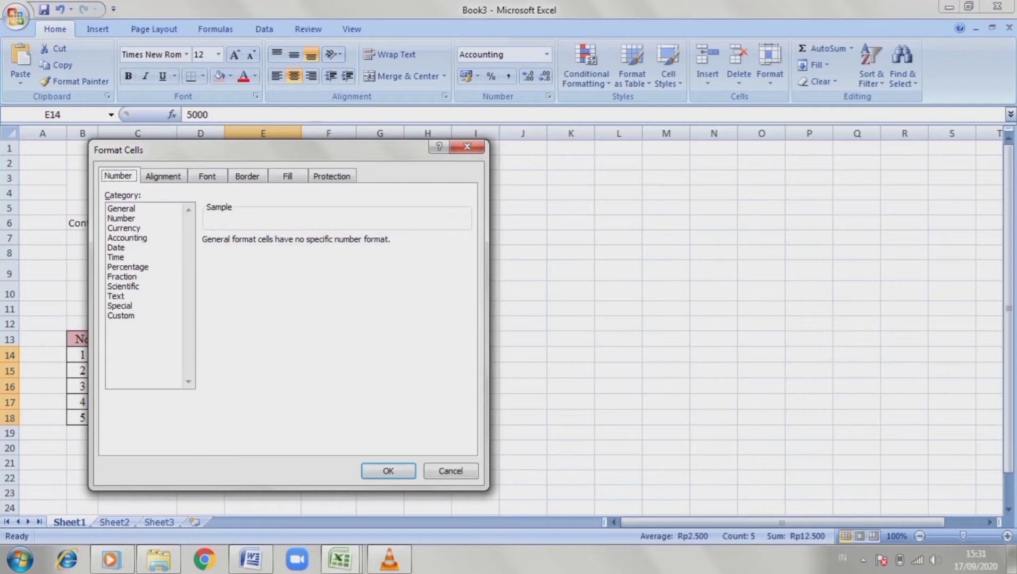
pyautogui.click(163, 176)
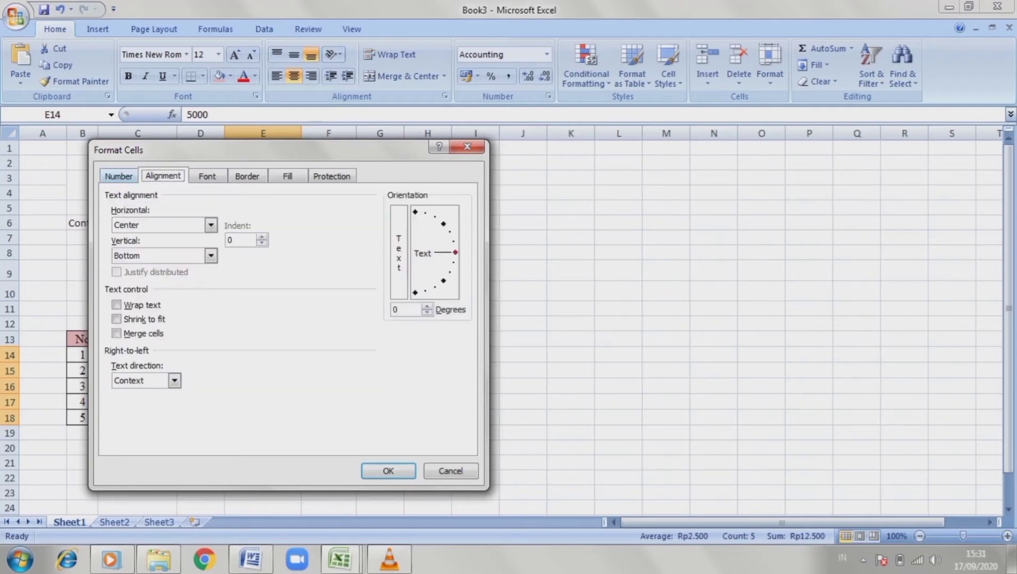
pyautogui.click(118, 176)
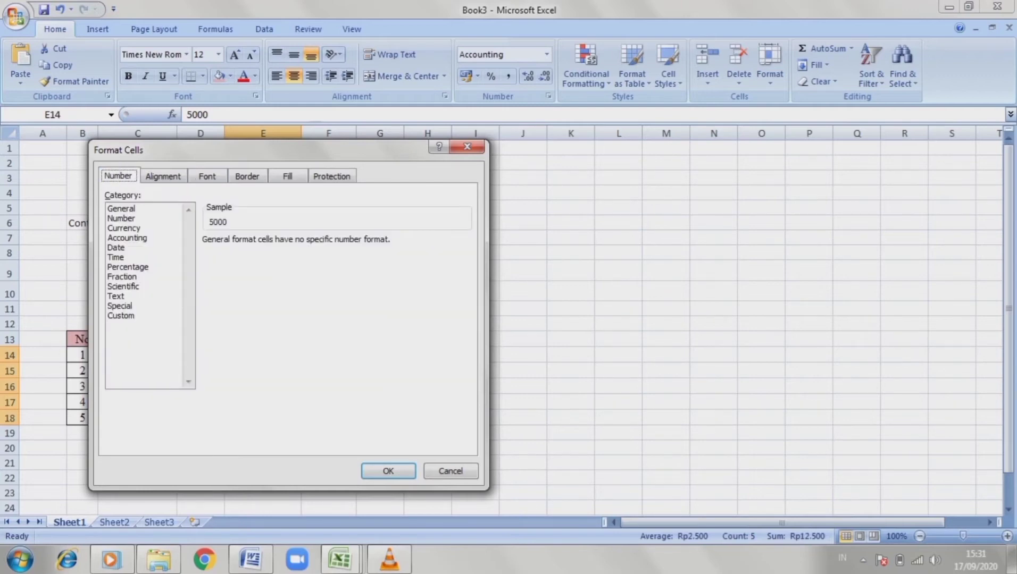
pyautogui.click(127, 238)
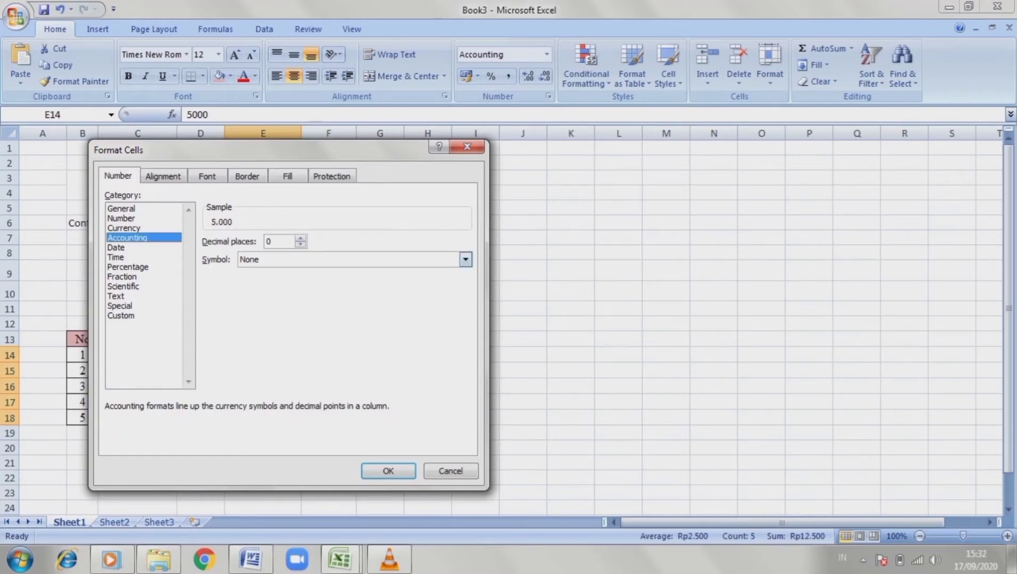
pyautogui.click(465, 259)
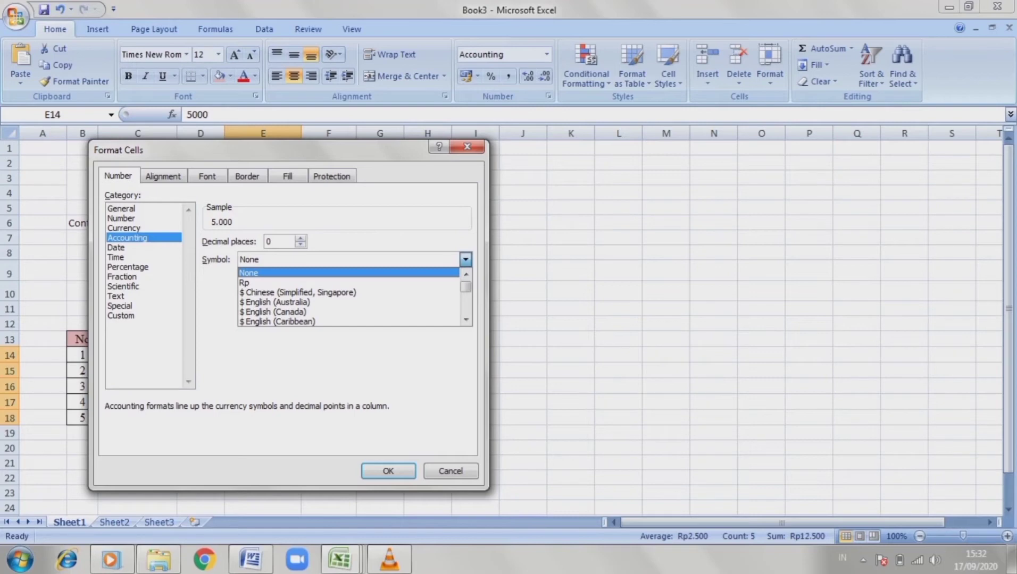
pyautogui.click(466, 319)
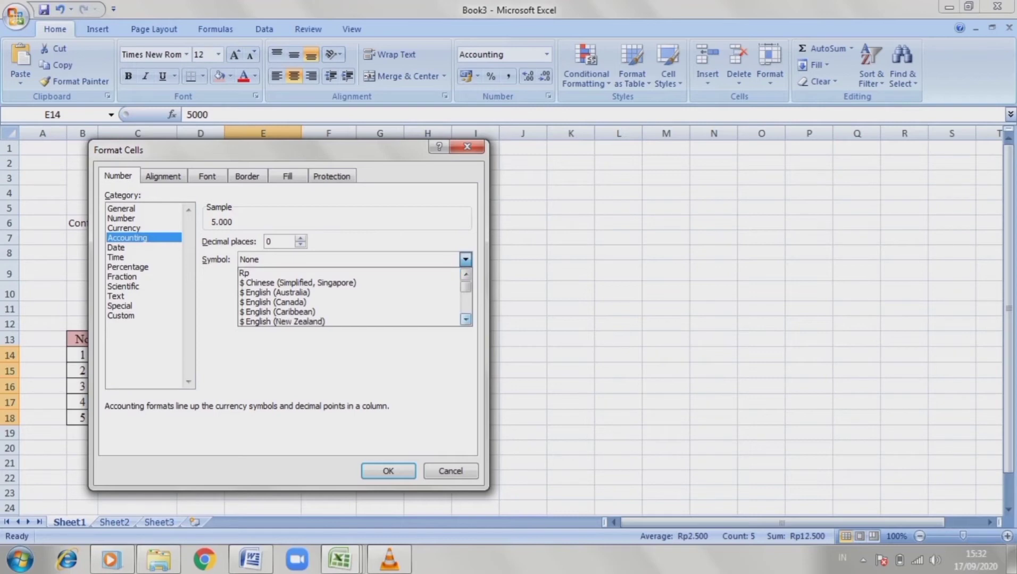
pyautogui.moveTo(465, 320); pyautogui.dragTo(465, 319)
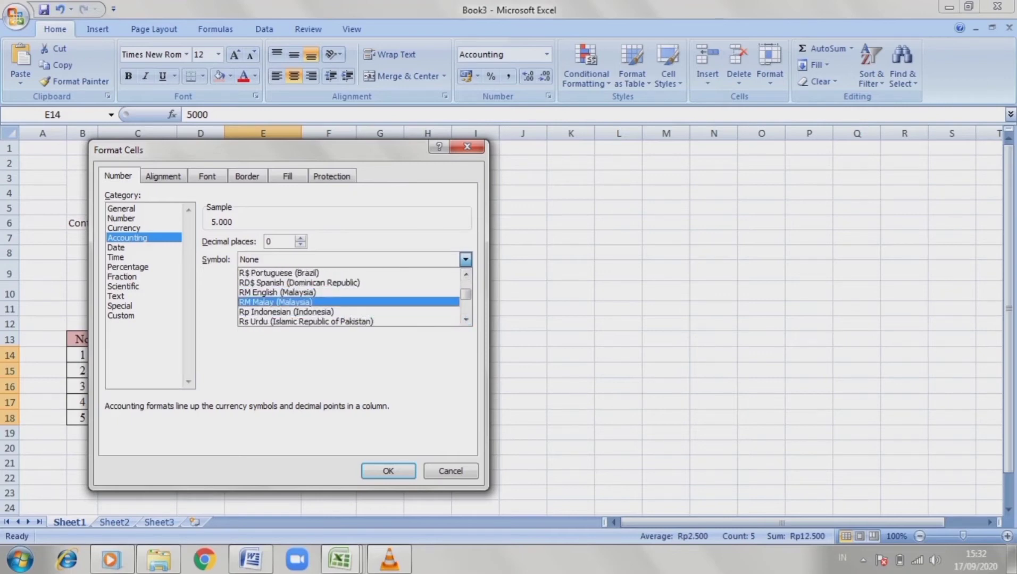
pyautogui.click(286, 311)
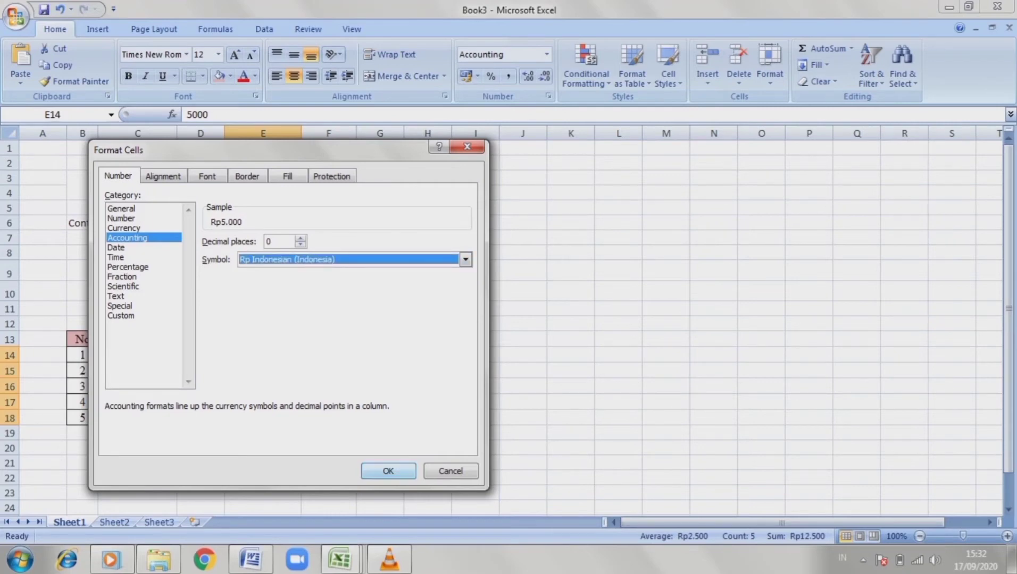
pyautogui.click(388, 471)
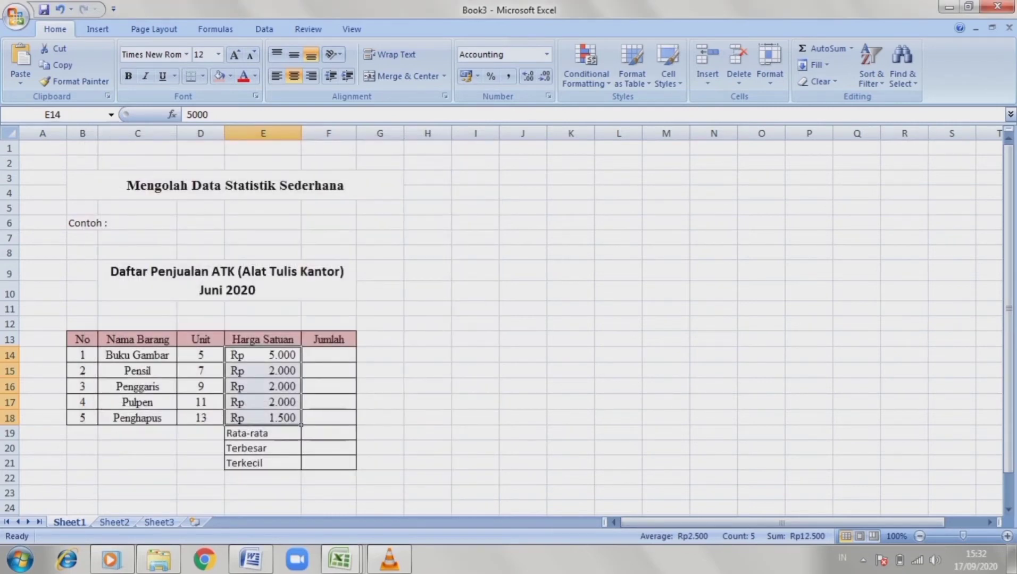
# - Calculate the Buku Gambar total in F14 with the formula =D14*E14
pyautogui.click(329, 355)
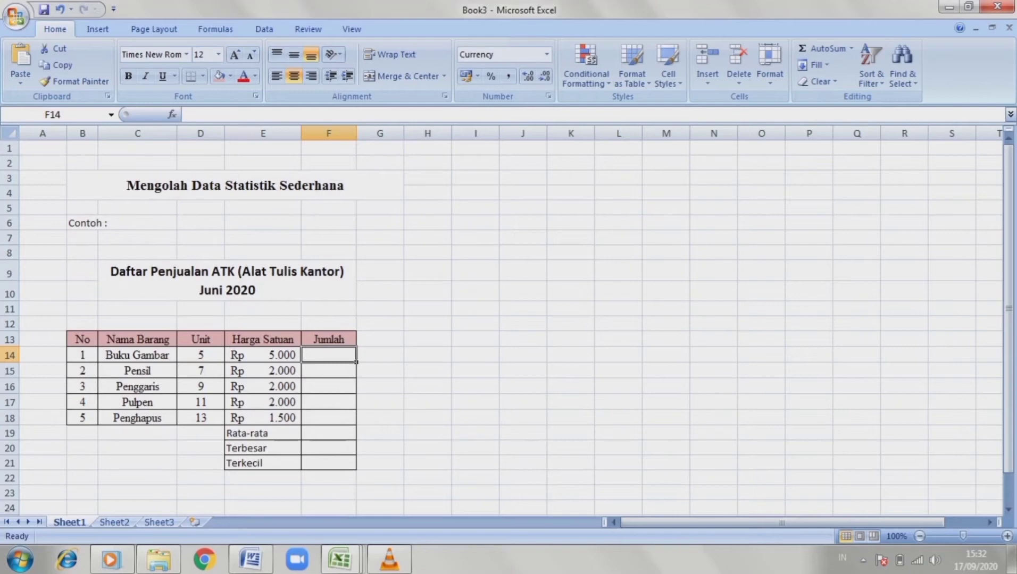
pyautogui.click(200, 370)
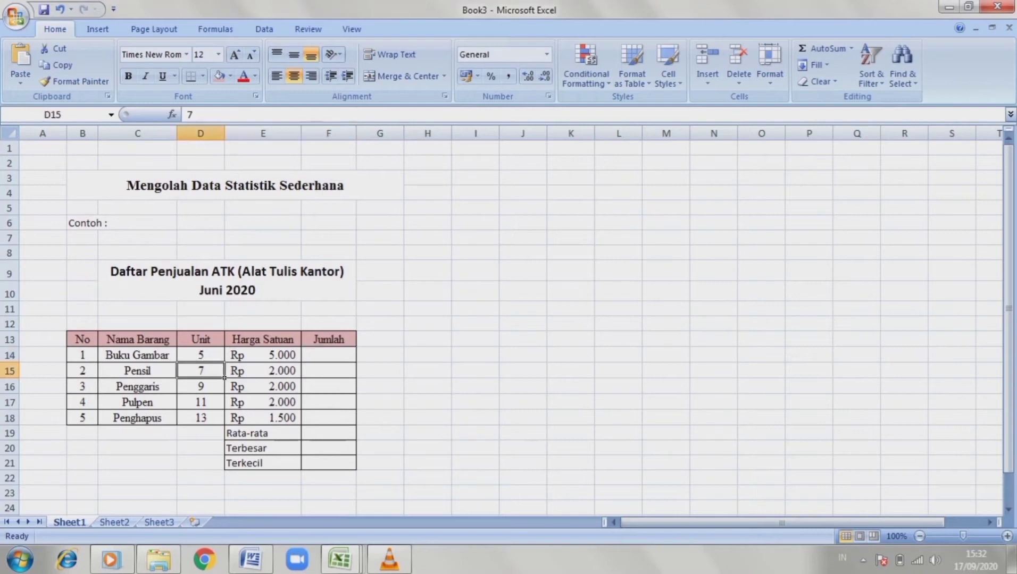
pyautogui.click(200, 355)
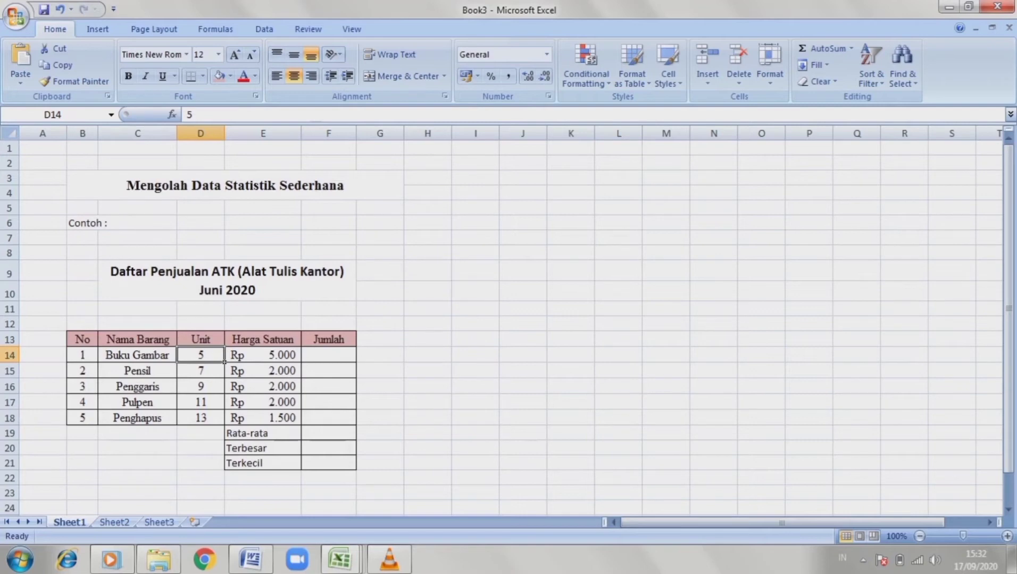
pyautogui.click(328, 355)
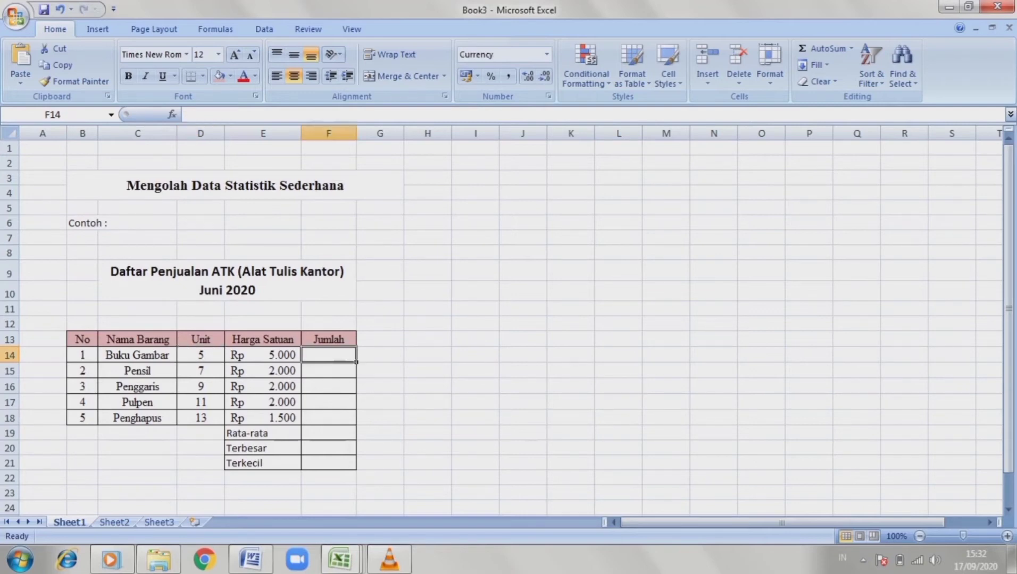
pyautogui.write('=')
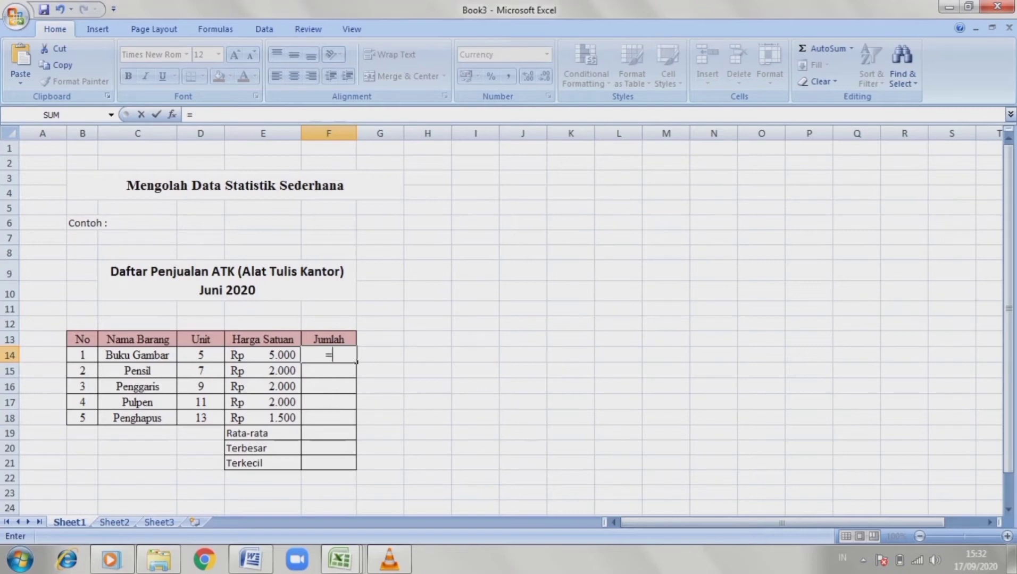
pyautogui.click(201, 355)
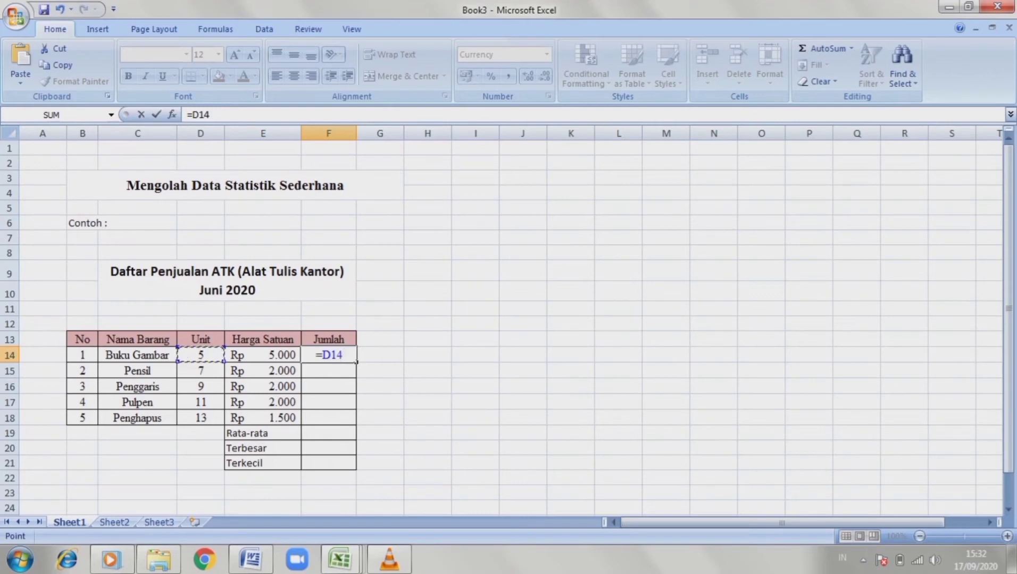
pyautogui.write('*')
pyautogui.click(262, 355)
pyautogui.press('Return')
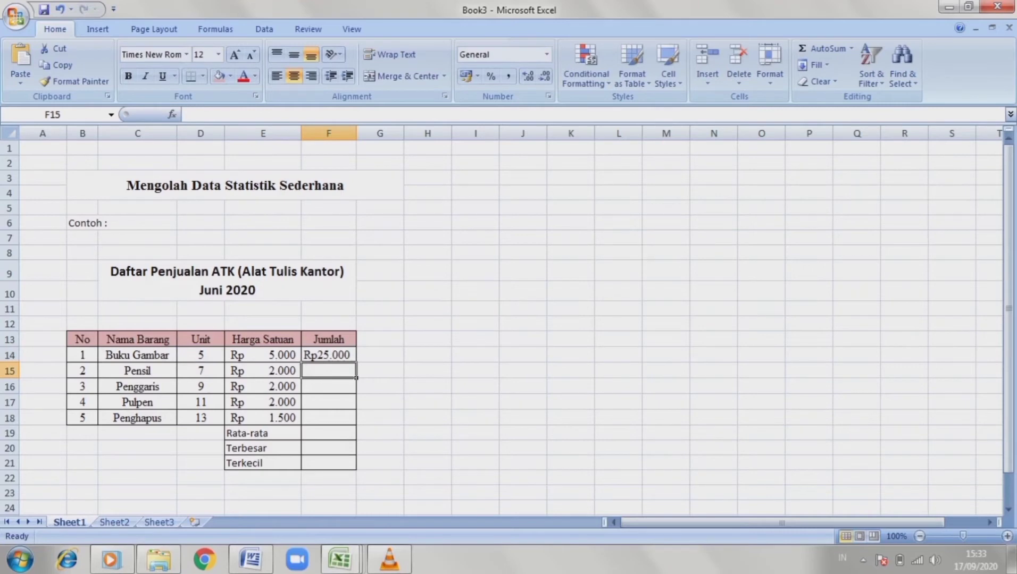
# - Calculate the Pensil total in F15 with the formula =D15*E15
pyautogui.write('=')
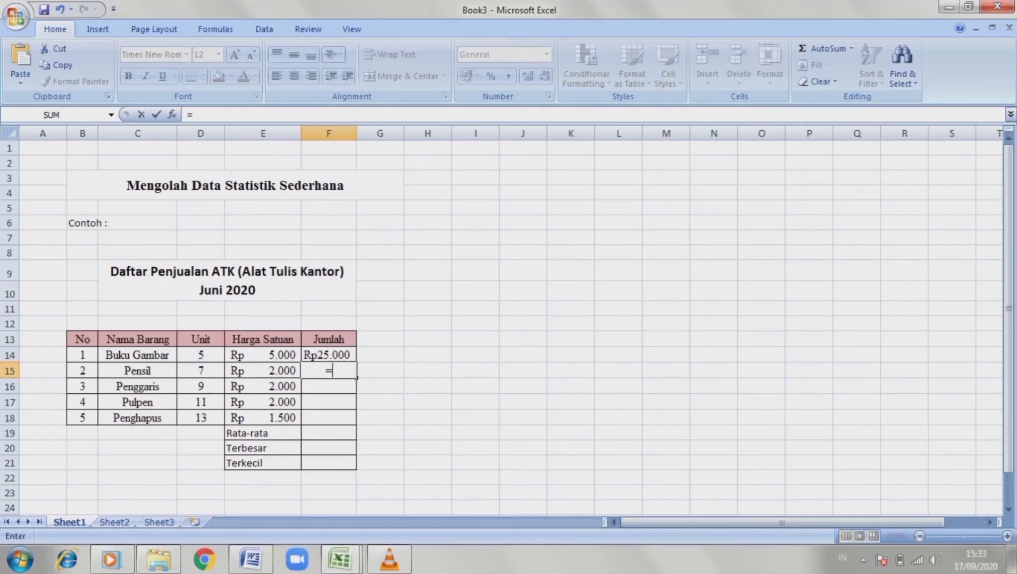
pyautogui.click(201, 371)
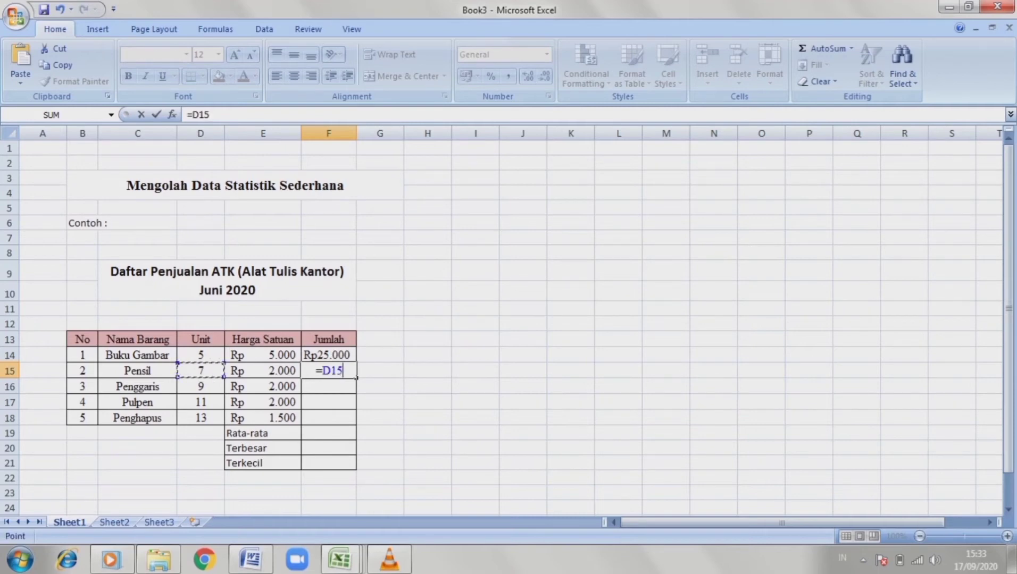
pyautogui.write('*')
pyautogui.click(262, 371)
pyautogui.press('Return')
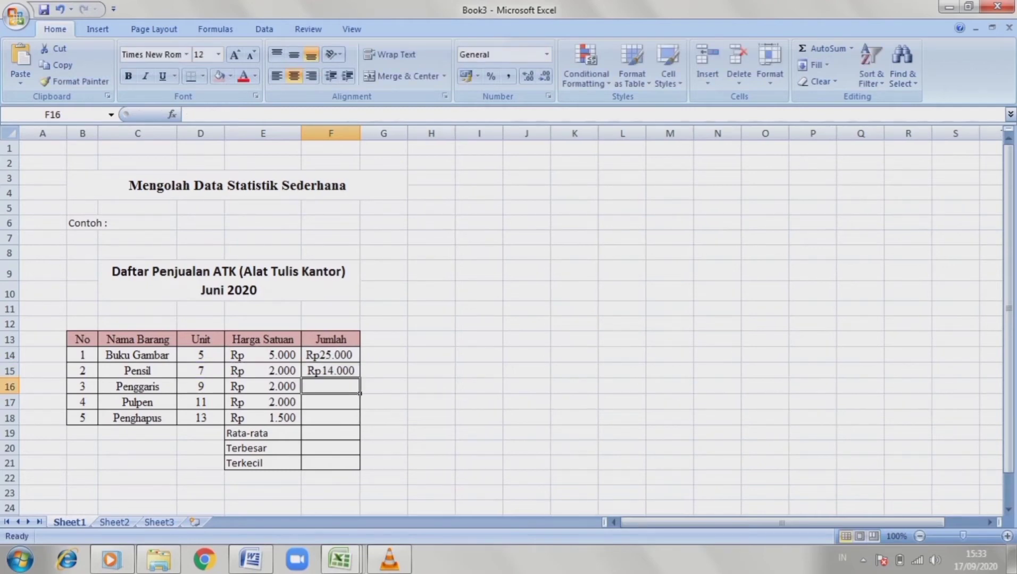
# - Calculate the Penggaris total in F16 with the formula =D16*E16
pyautogui.write('=')
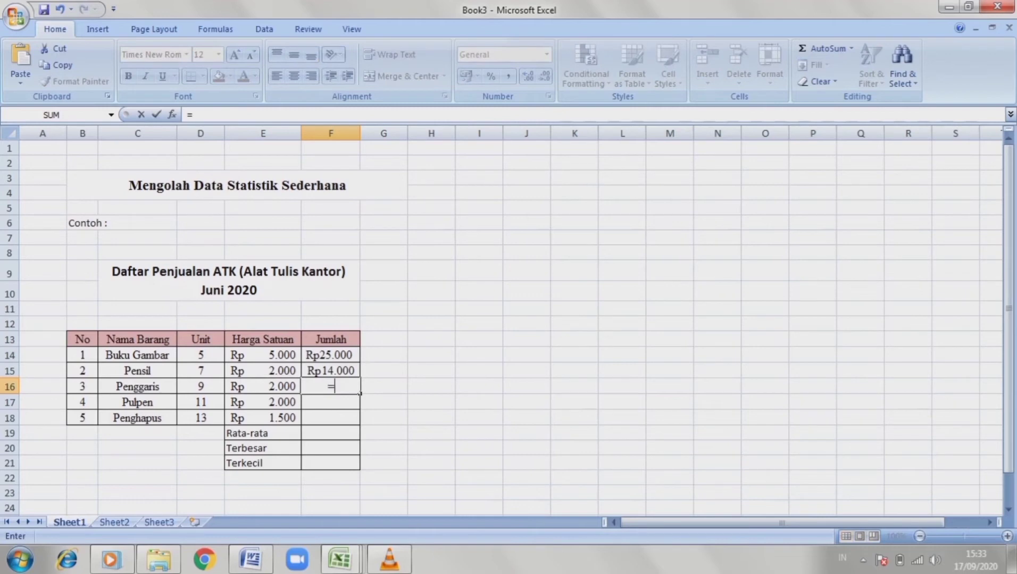
pyautogui.click(201, 386)
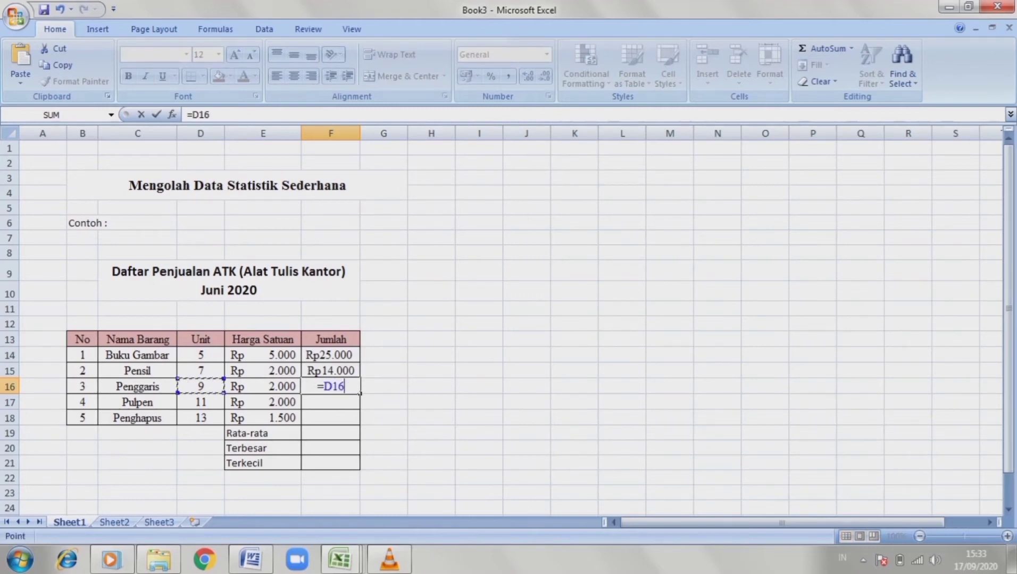
pyautogui.write('8')
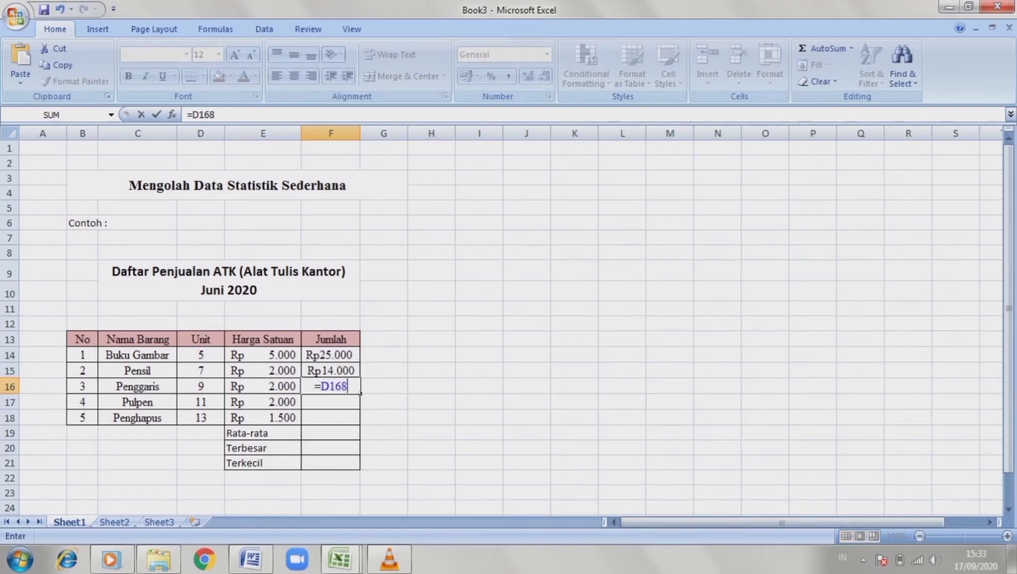
pyautogui.press('BackSpace')
pyautogui.write('*')
pyautogui.click(262, 386)
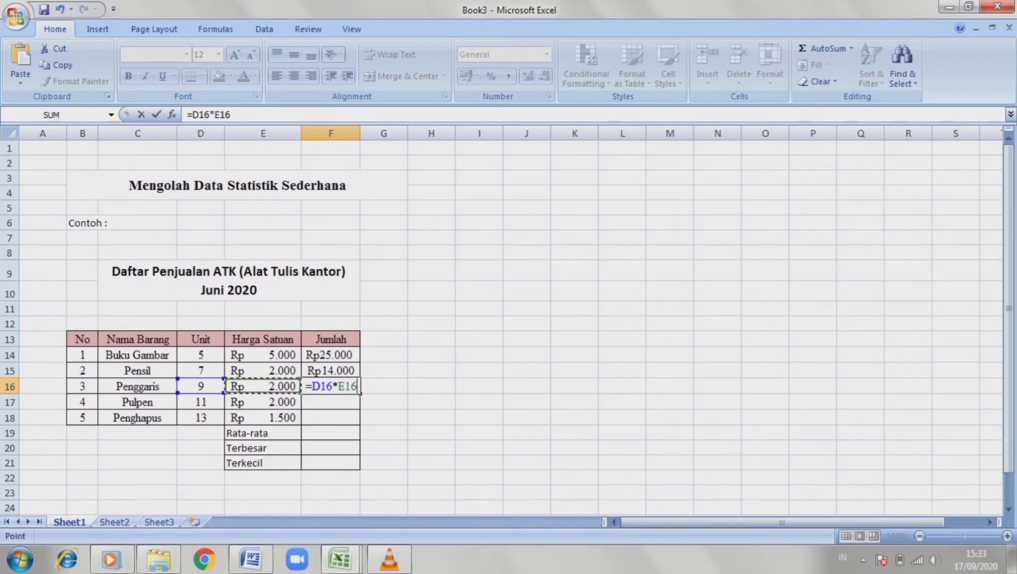
pyautogui.press('Return')
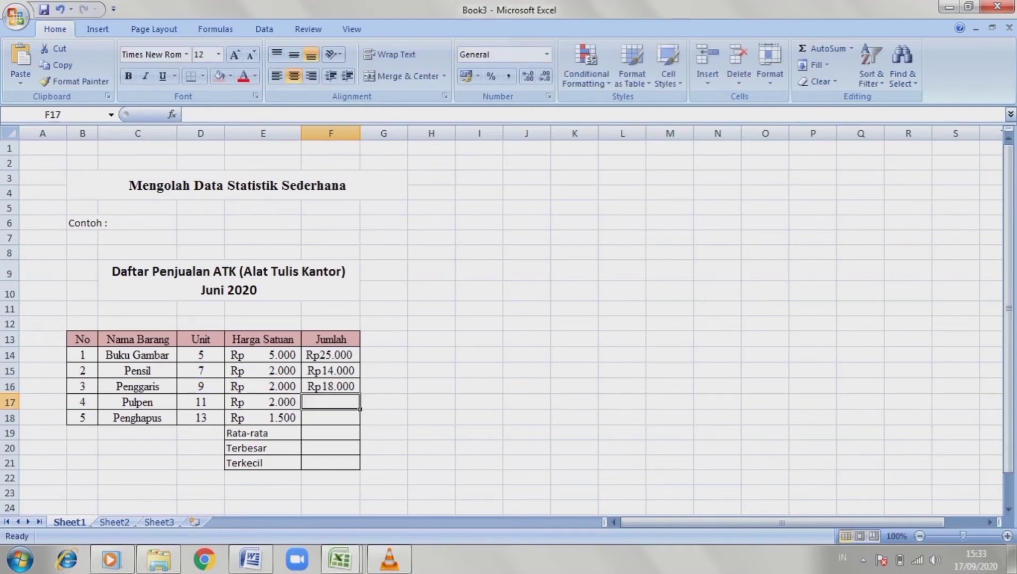
# - Calculate the Pulpen total in F17 with the formula =D17*E17
pyautogui.write('=')
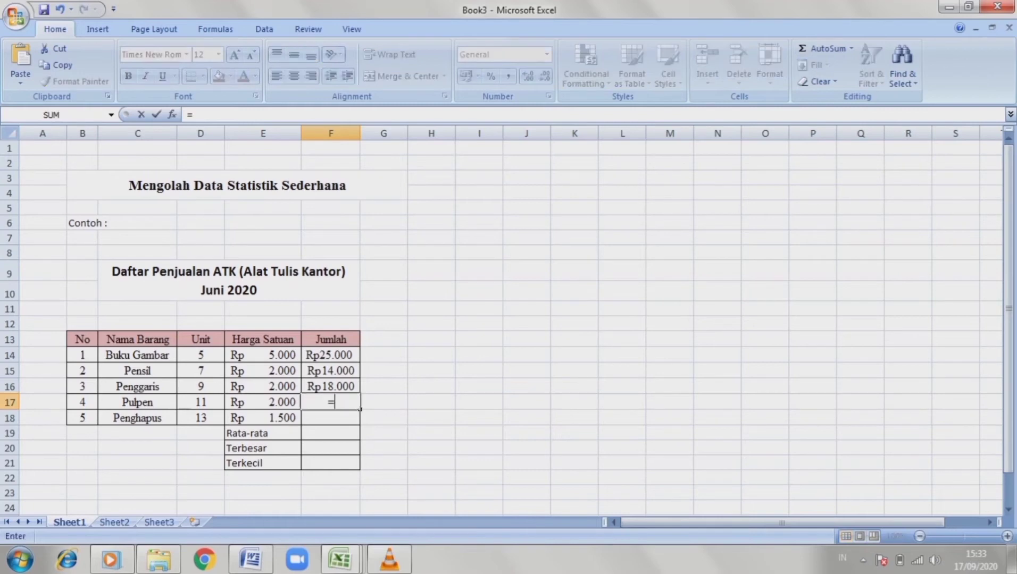
pyautogui.click(201, 402)
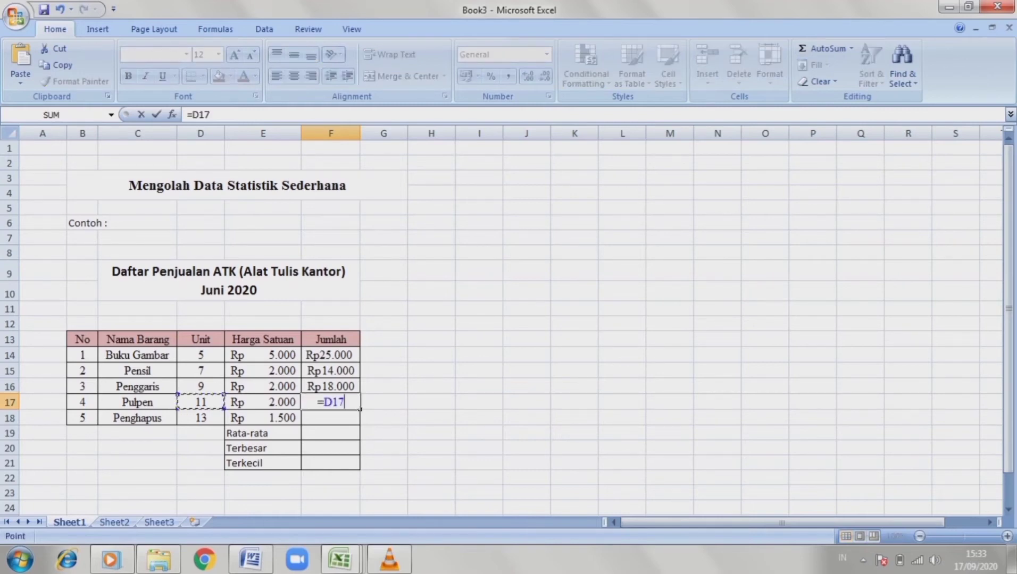
pyautogui.write('*')
pyautogui.click(263, 402)
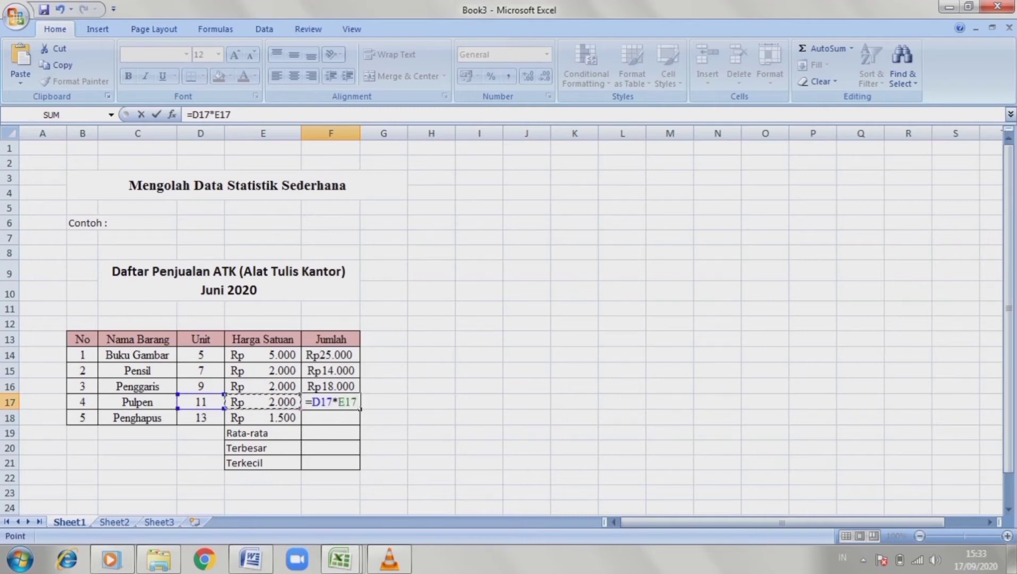
pyautogui.press('Return')
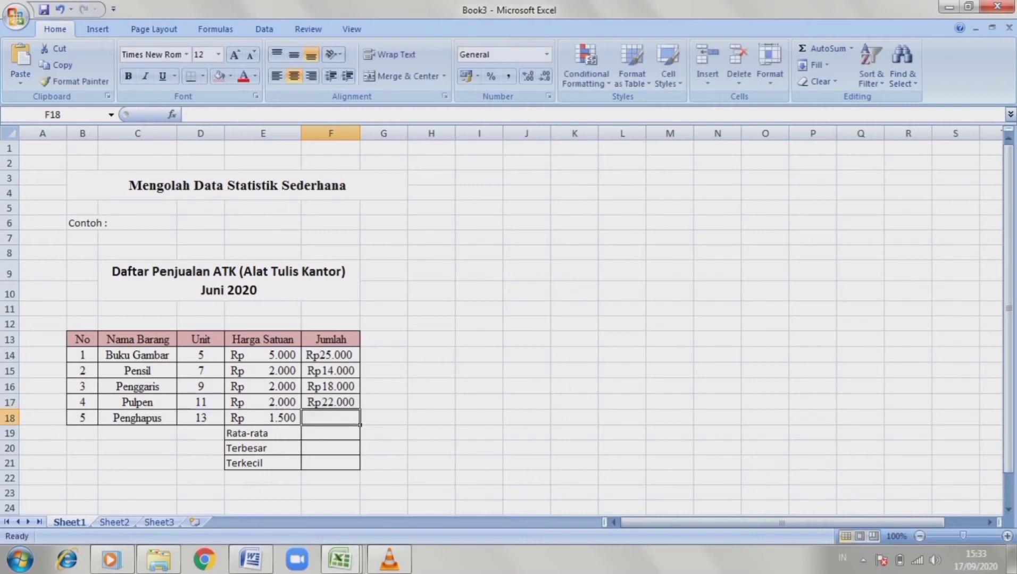
# - Calculate the Penghapus total in F18 with the formula =D18*E18
pyautogui.write('=')
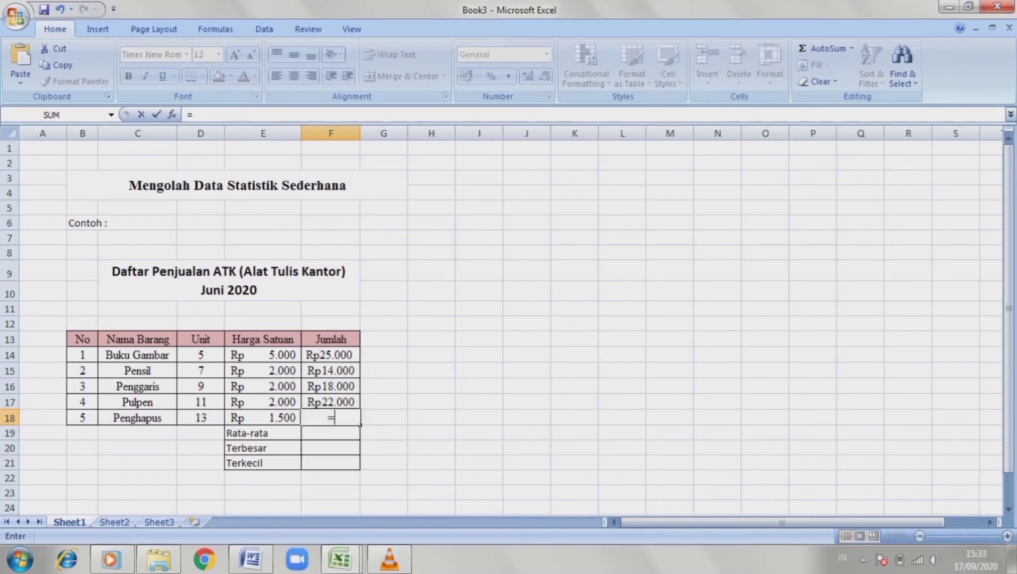
pyautogui.click(200, 418)
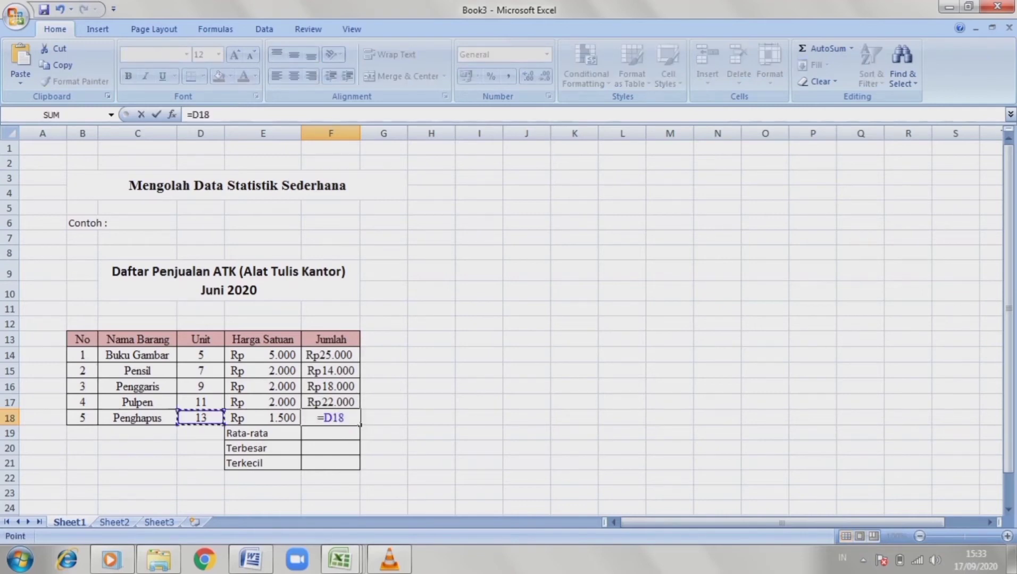
pyautogui.write('*')
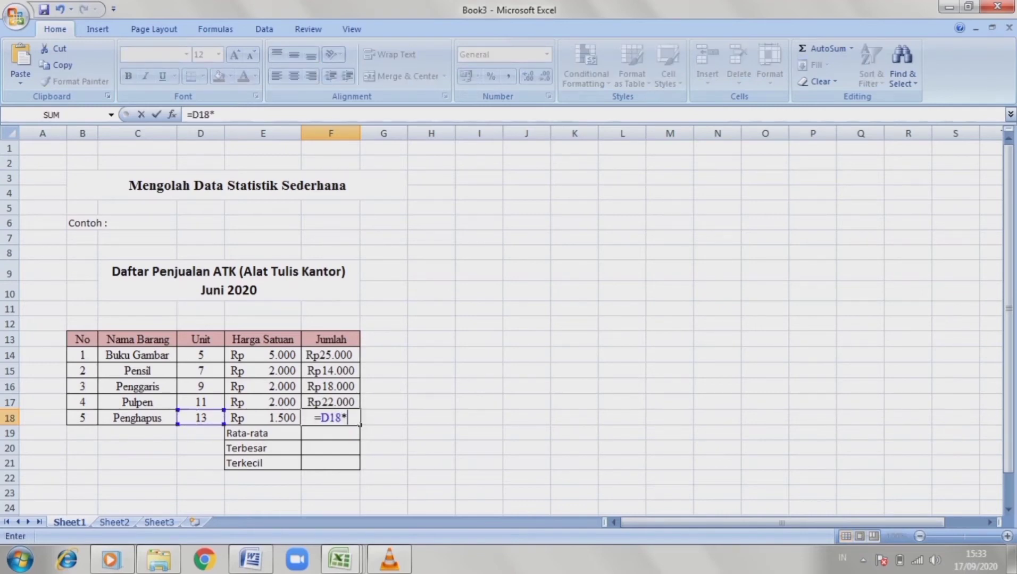
pyautogui.click(263, 418)
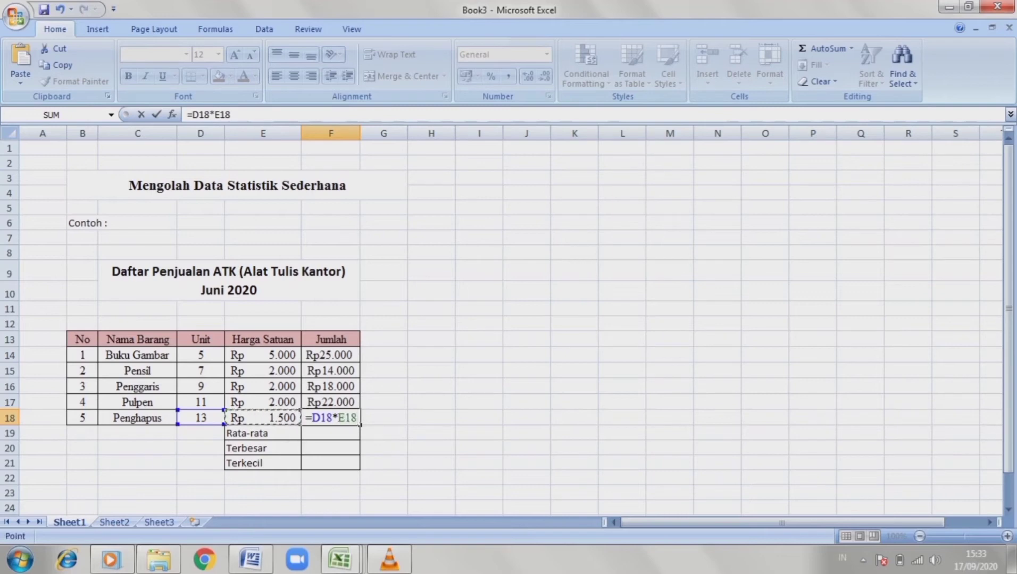
pyautogui.press('Return')
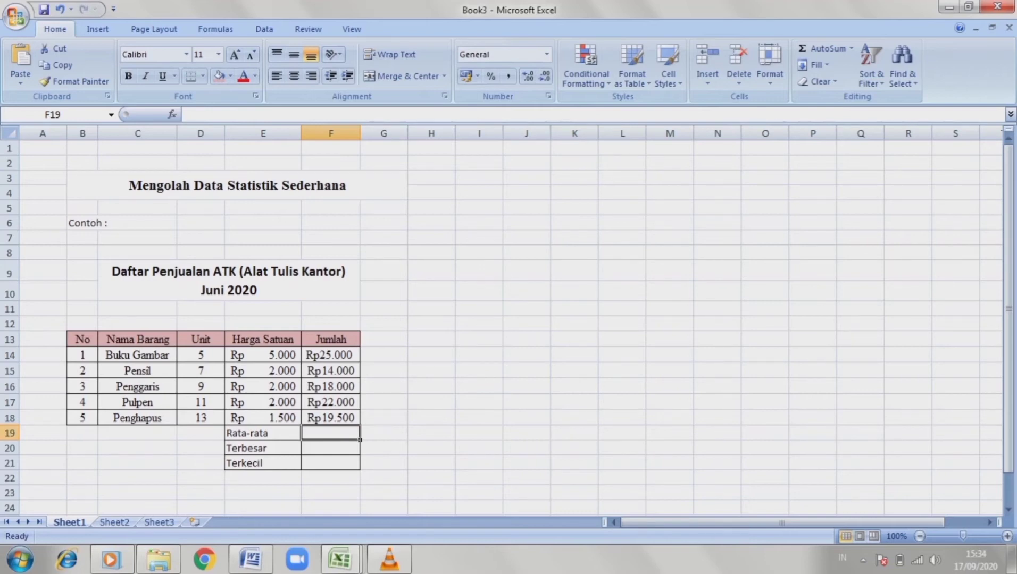
# - Calculate the Rata-rata value in F19 using the AVERAGE function over the Jumlah amounts F14:F18
pyautogui.write('e')
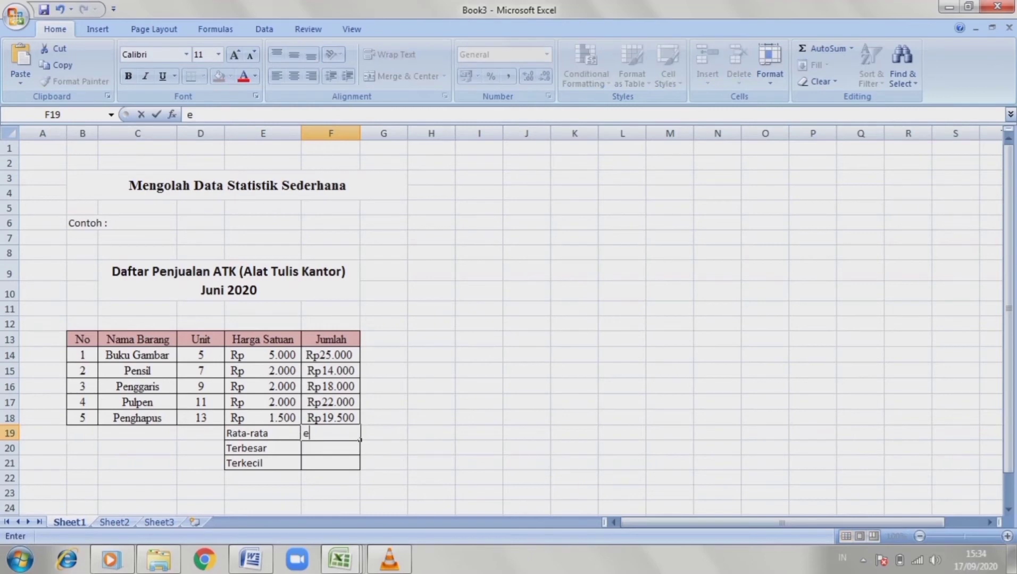
pyautogui.press('BackSpace')
pyautogui.write('=')
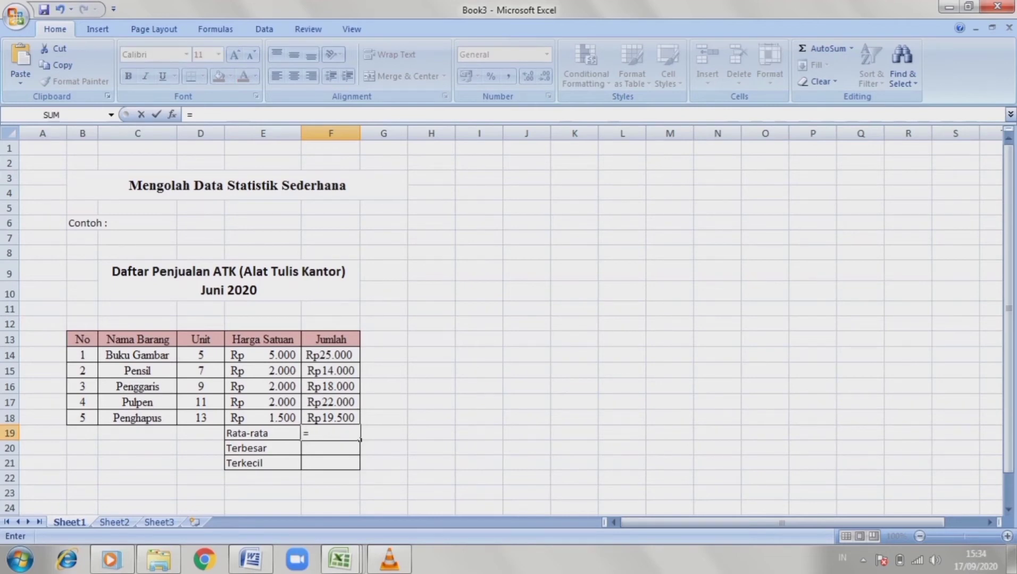
pyautogui.write('e')
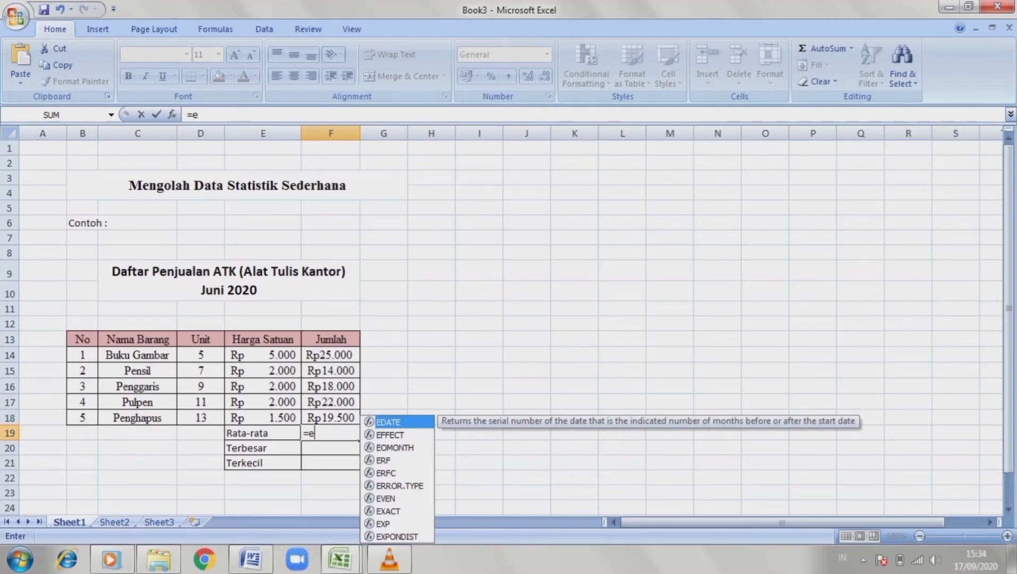
pyautogui.press('BackSpace')
pyautogui.write('a')
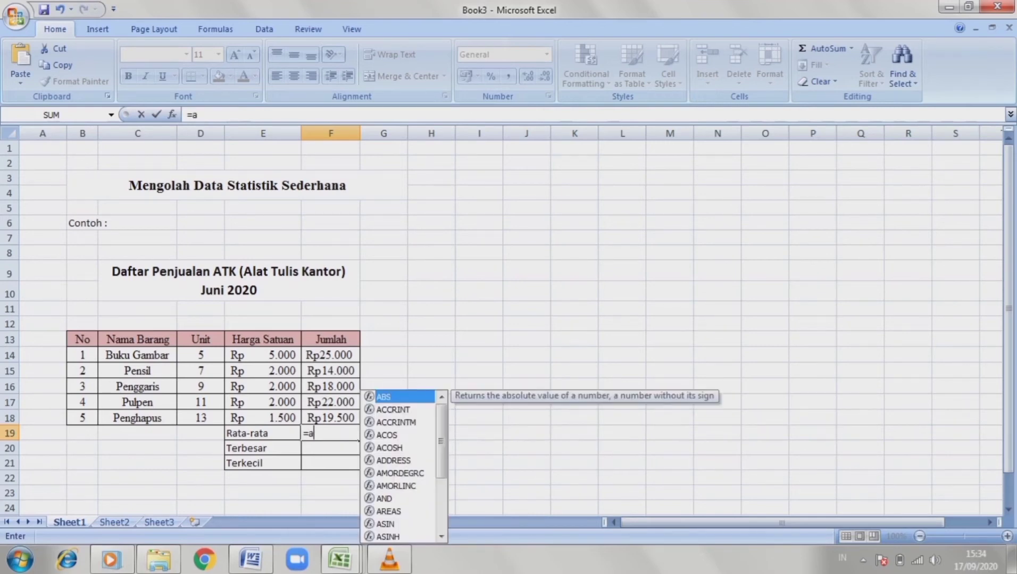
pyautogui.write('ve')
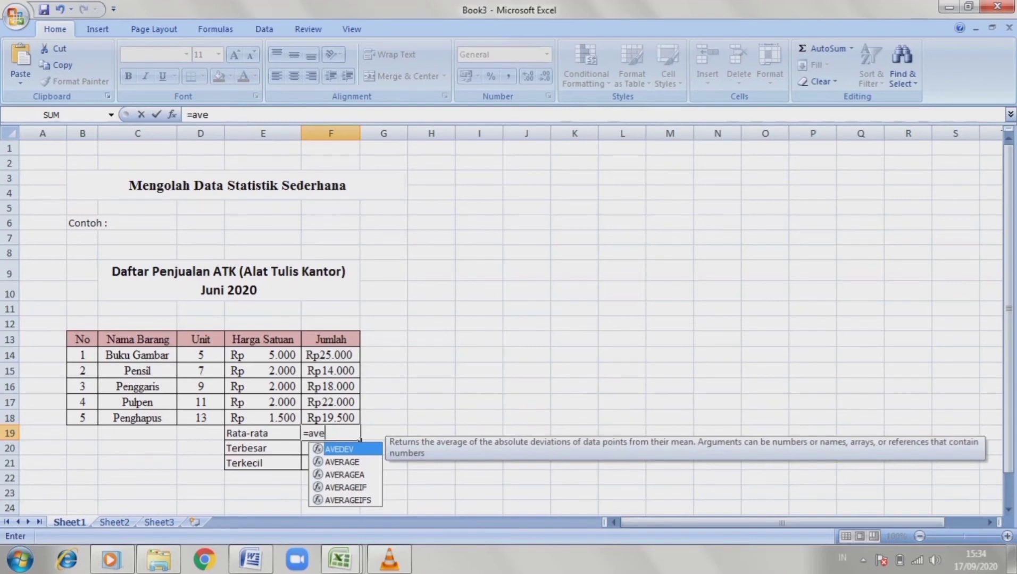
pyautogui.press('Down')
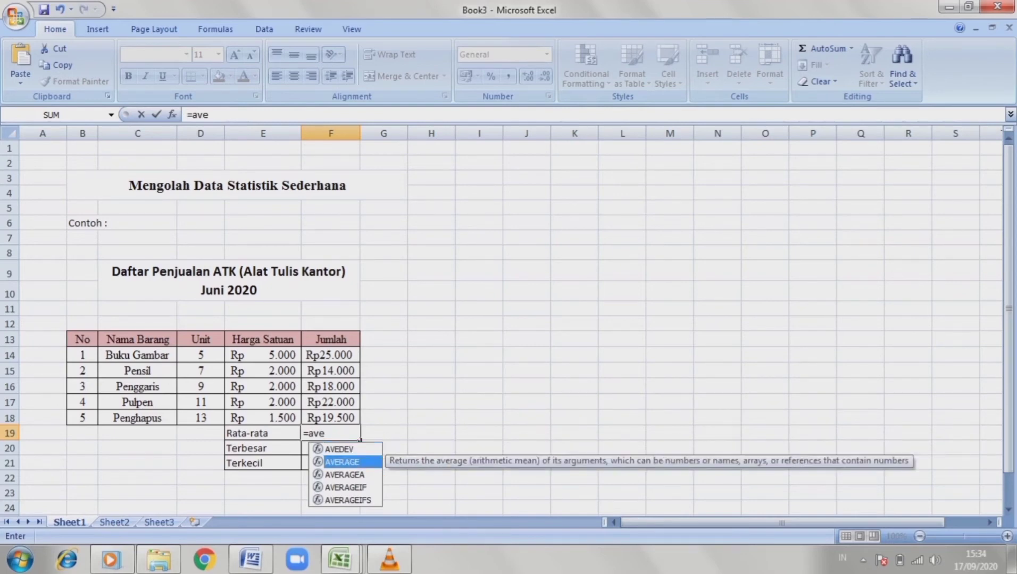
pyautogui.press('Tab')
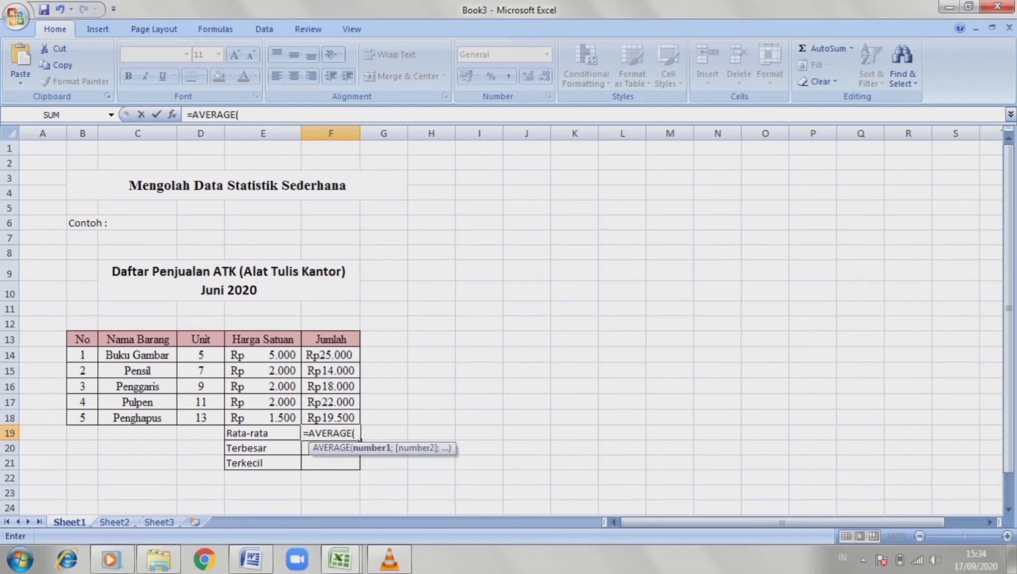
pyautogui.press('Up')
pyautogui.press('Up')
pyautogui.press('Up')
pyautogui.press('Up')
pyautogui.press('Up')
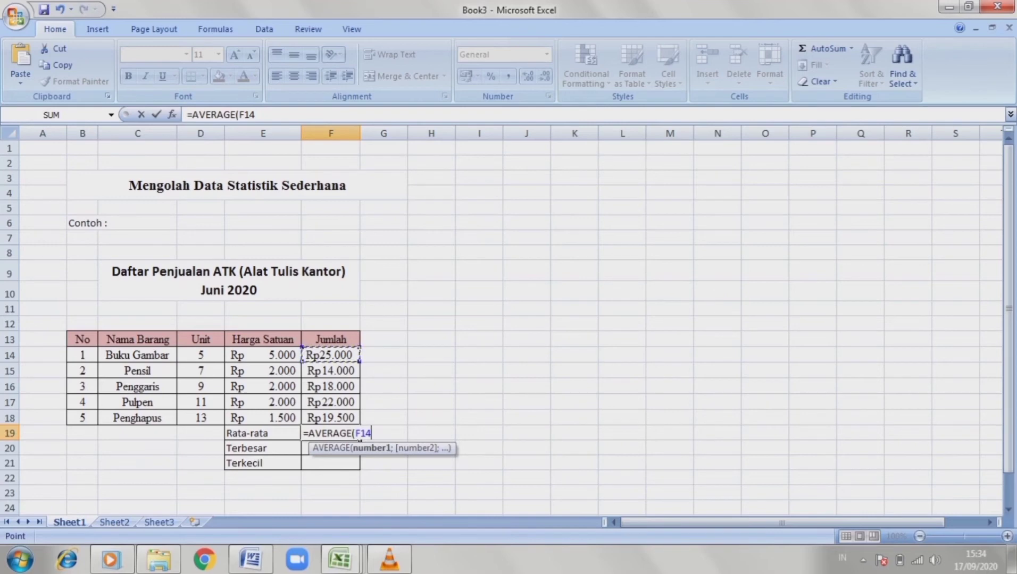
pyautogui.moveTo(357, 356); pyautogui.dragTo(356, 423)
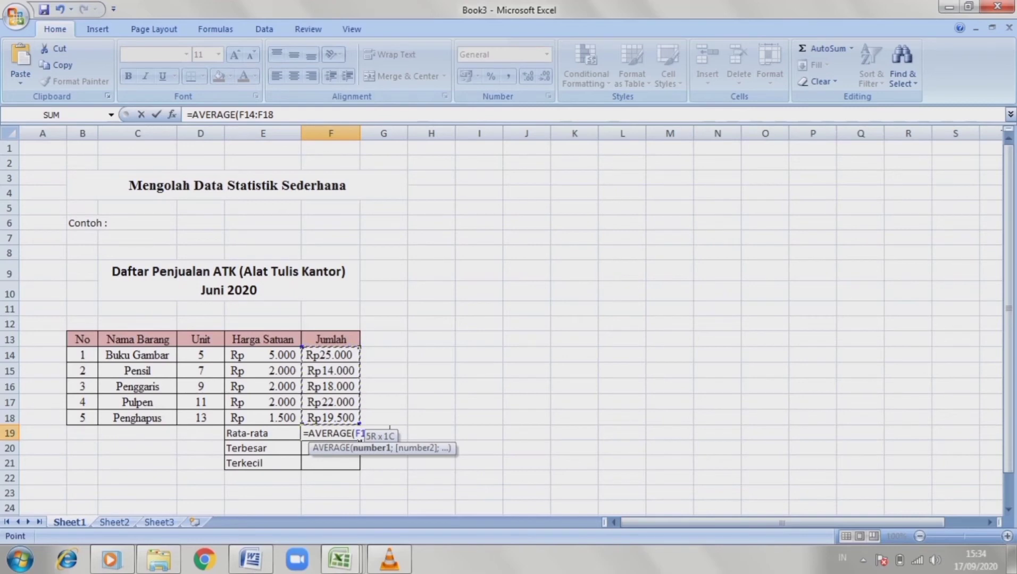
pyautogui.press('Return')
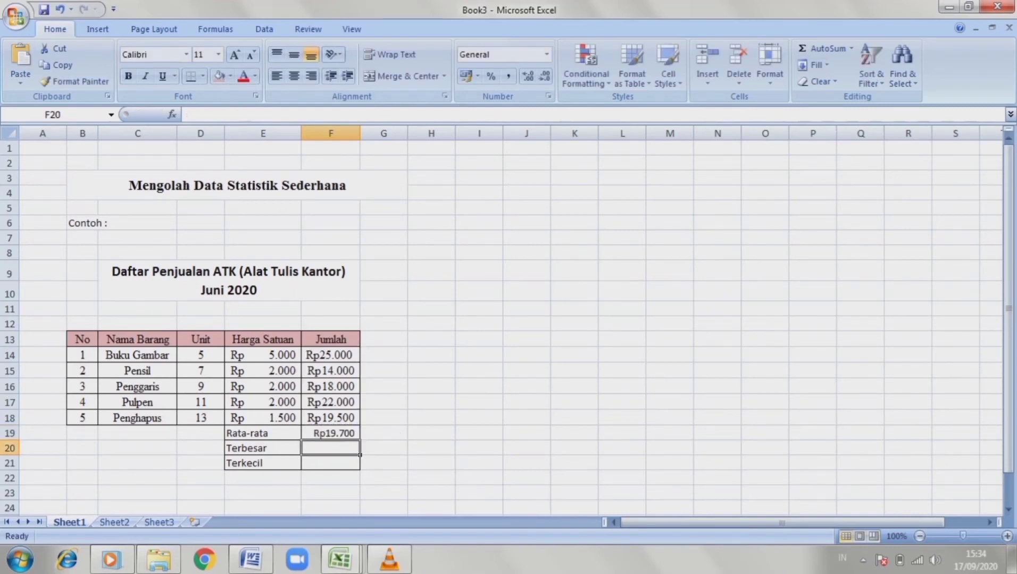
pyautogui.write('=')
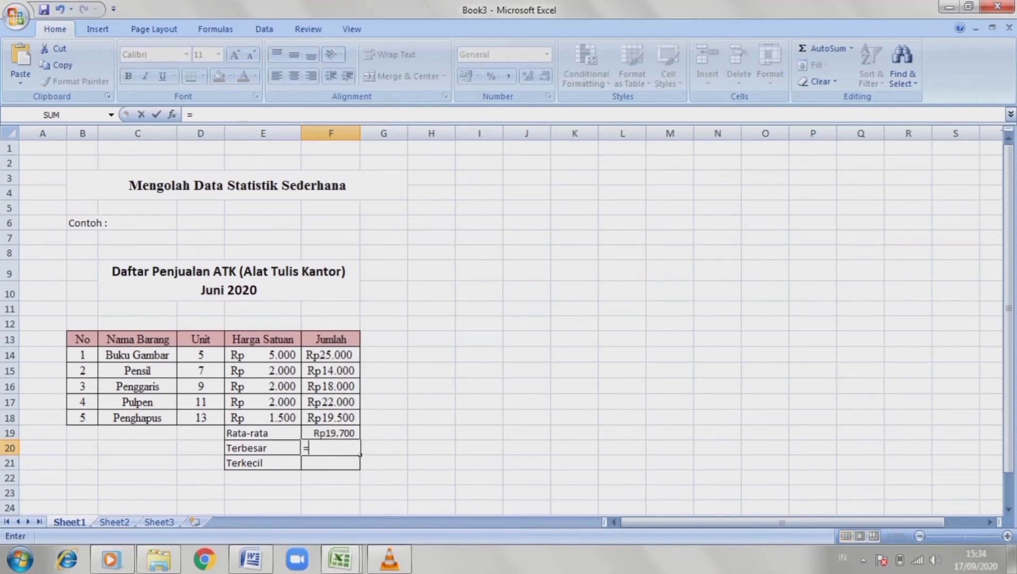
pyautogui.write('ma')
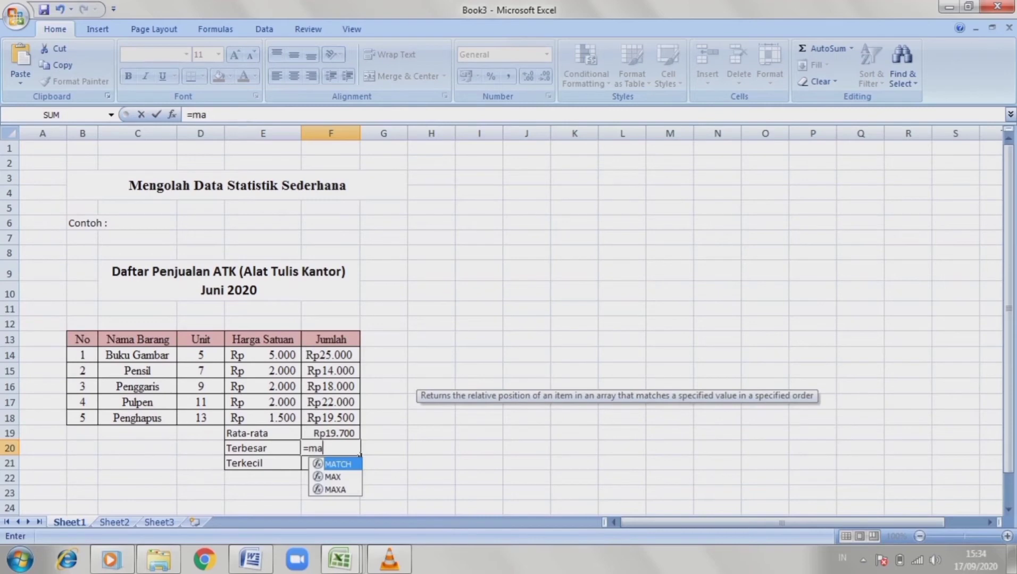
pyautogui.press('Down')
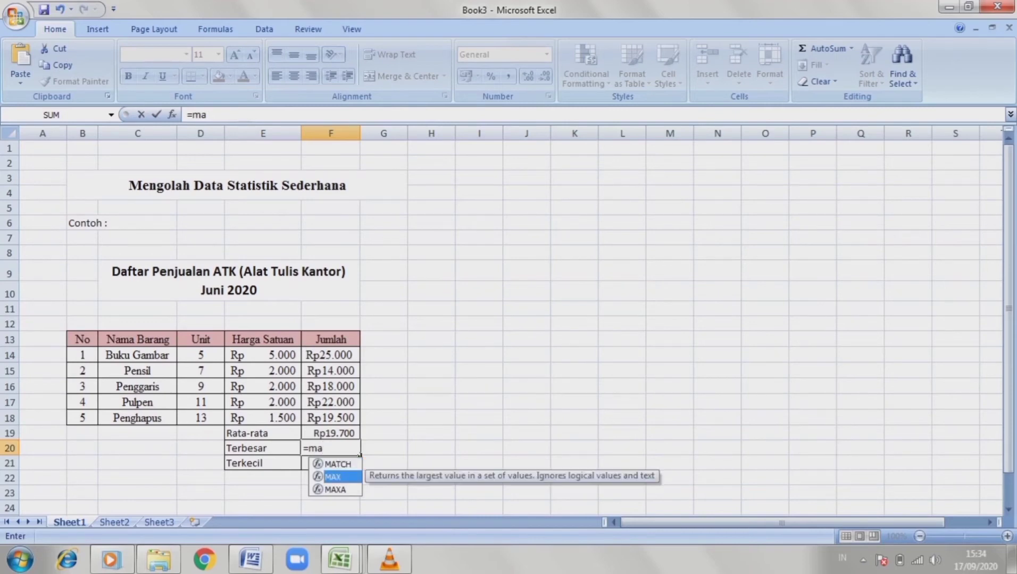
pyautogui.click(330, 356)
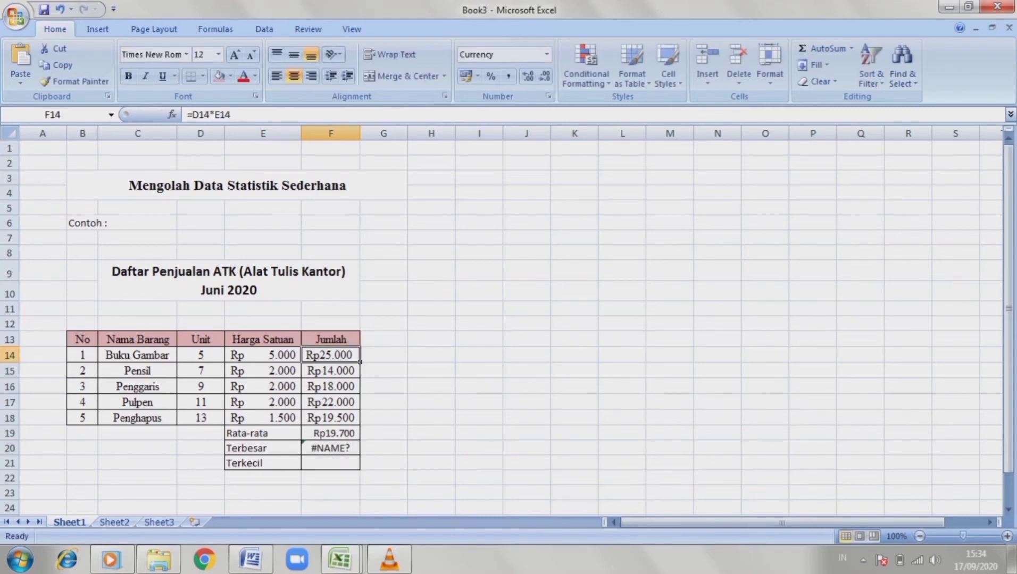
pyautogui.click(330, 448)
pyautogui.press('BackSpace')
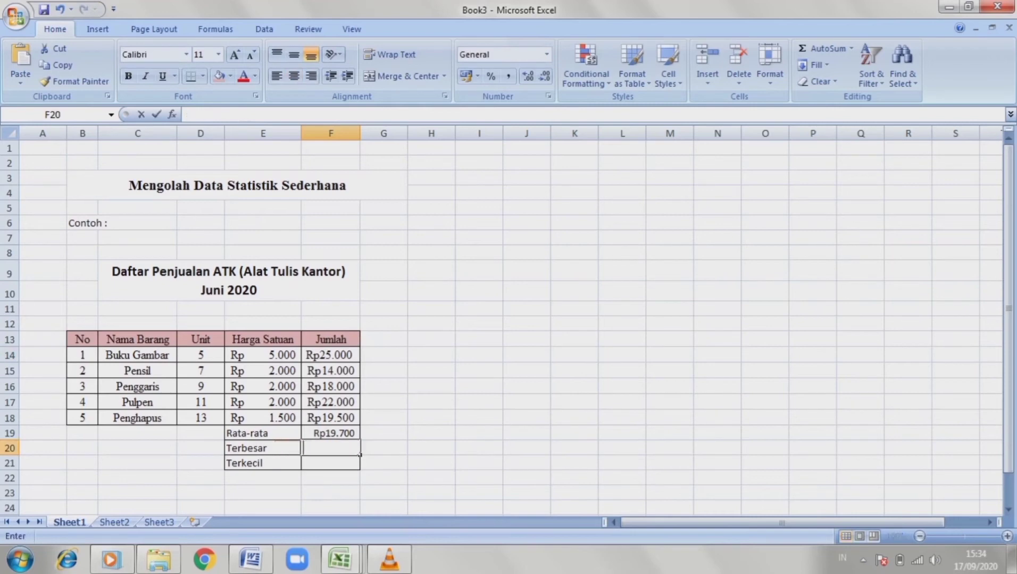
# - Calculate the Terbesar value in F20 using the MAX function over the Jumlah amounts F14:F18
pyautogui.write('=')
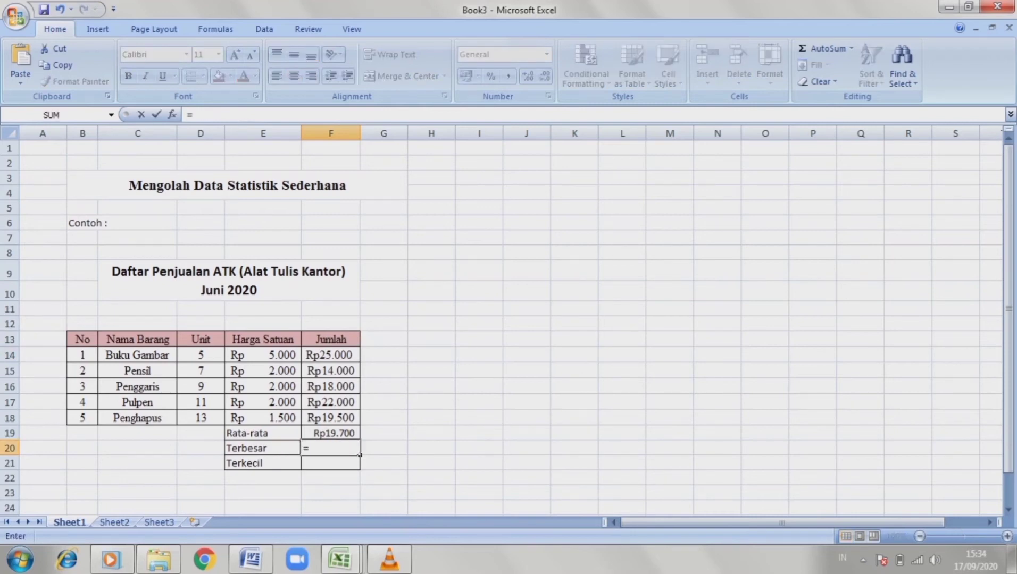
pyautogui.write('ma')
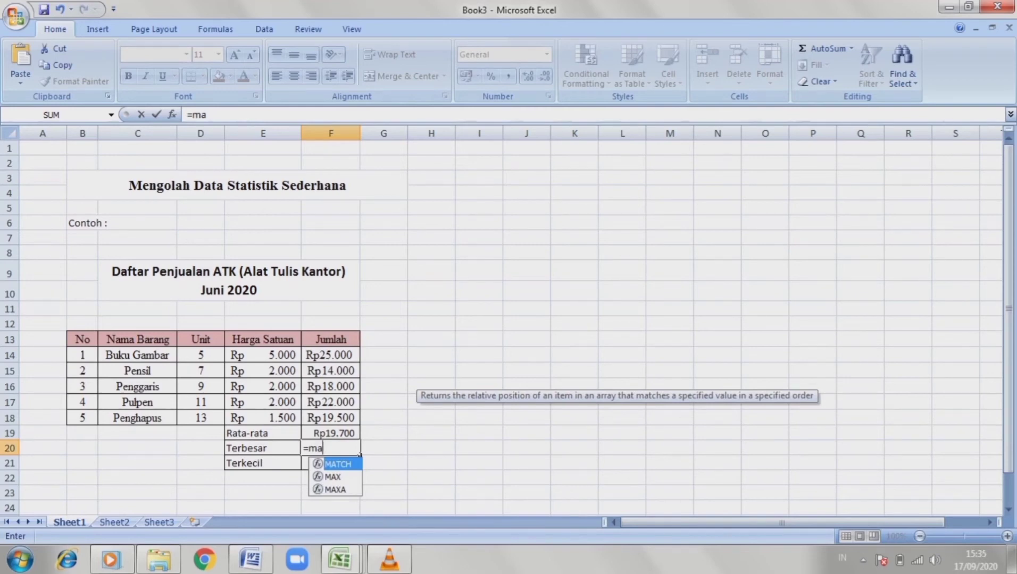
pyautogui.press('Down')
pyautogui.press('Tab')
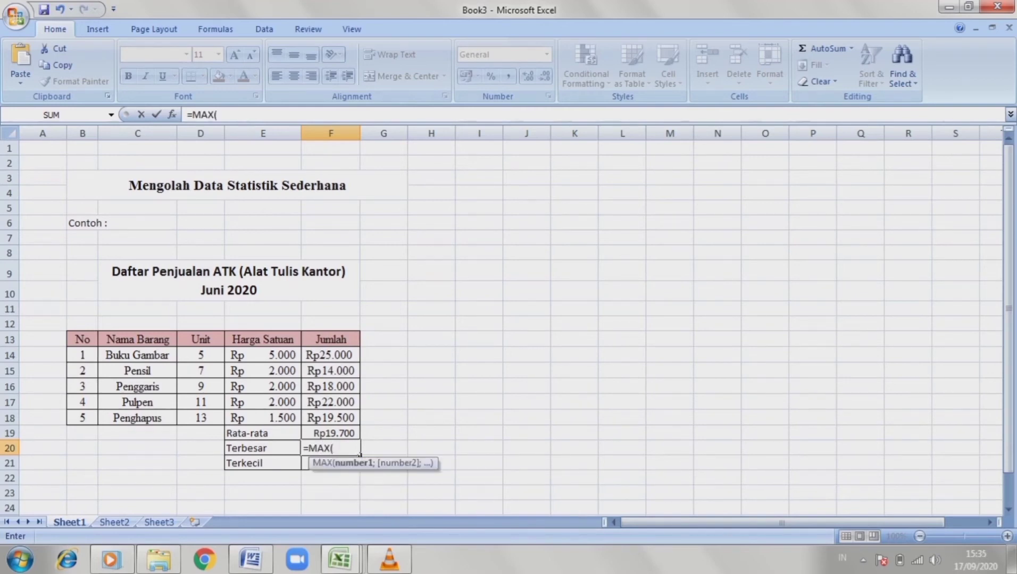
pyautogui.press('Up')
pyautogui.press('Up')
pyautogui.press('Up')
pyautogui.press('Up')
pyautogui.press('Up')
pyautogui.press('Up')
pyautogui.hotkey('shift', 'Down')
pyautogui.hotkey('shift', 'Down')
pyautogui.hotkey('shift', 'Down')
pyautogui.hotkey('shift', 'Down')
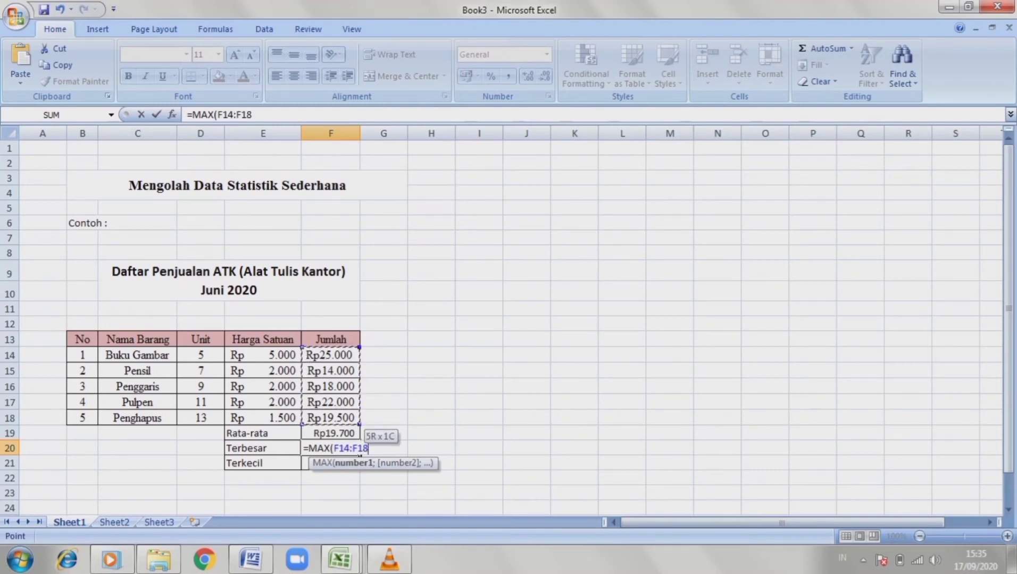
pyautogui.press('Return')
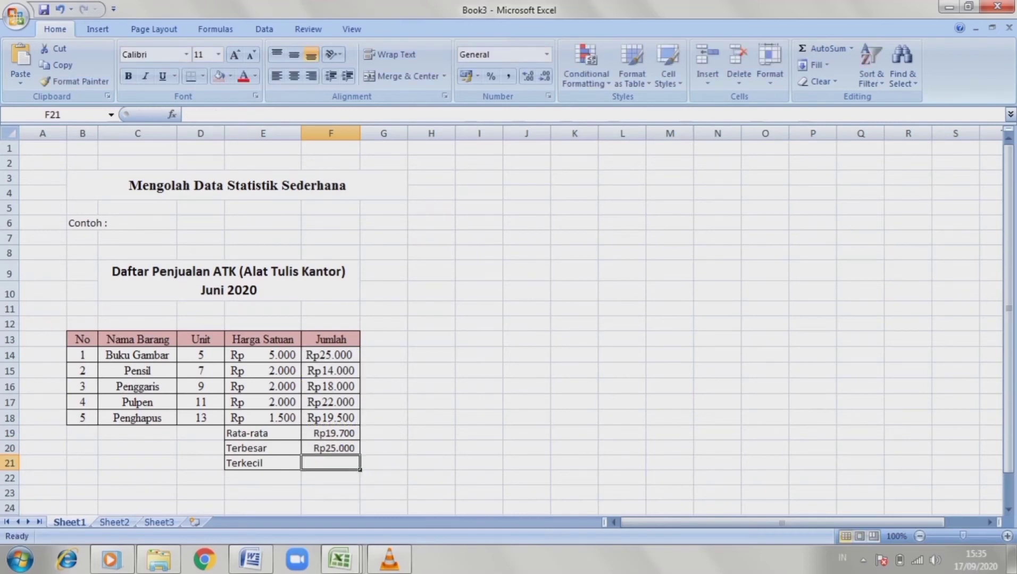
# - Calculate the Terkecil value in F21 using the MIN function over the Jumlah amounts F14:F18
pyautogui.write('=mi')
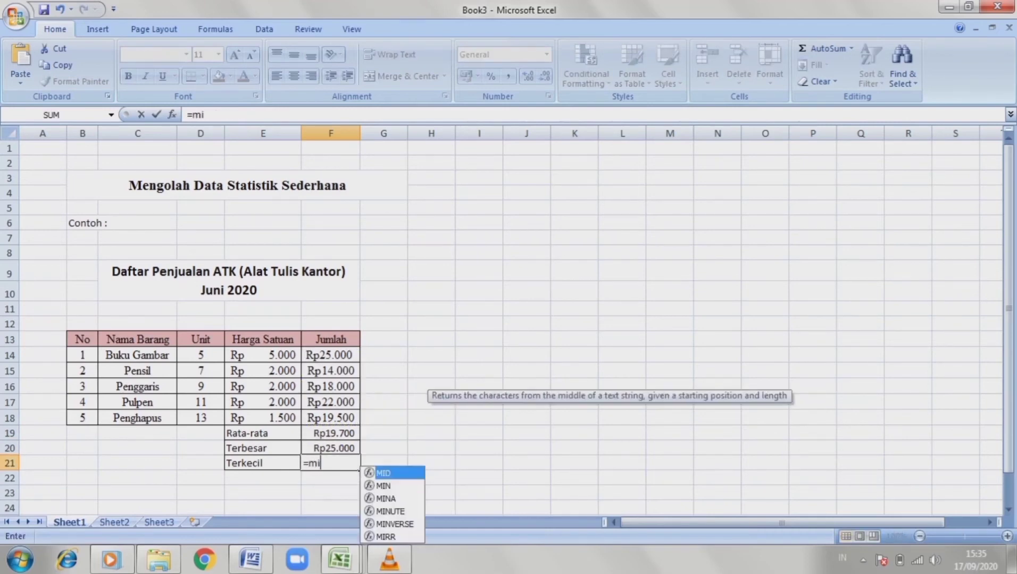
pyautogui.press('Down')
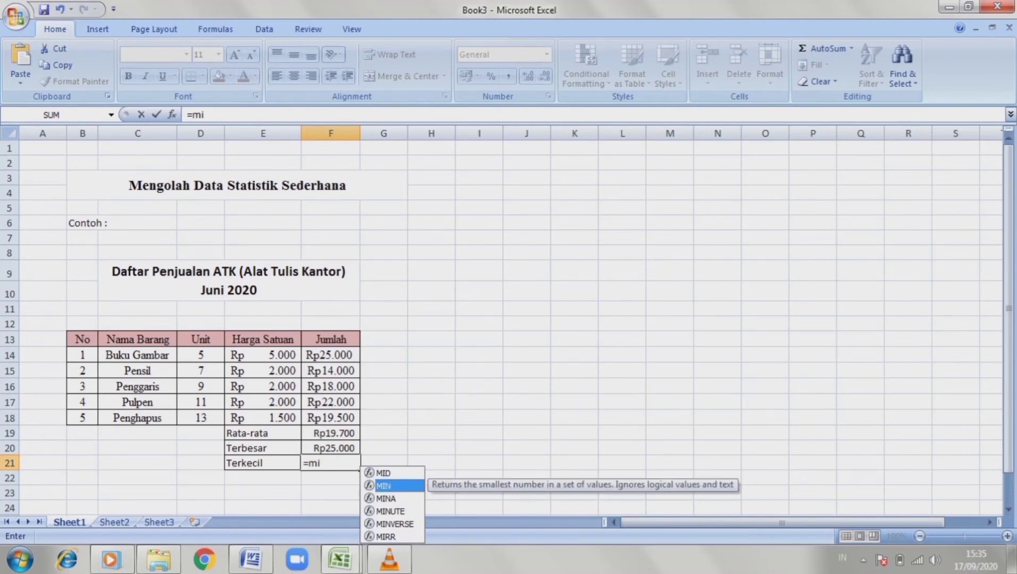
pyautogui.press('Tab')
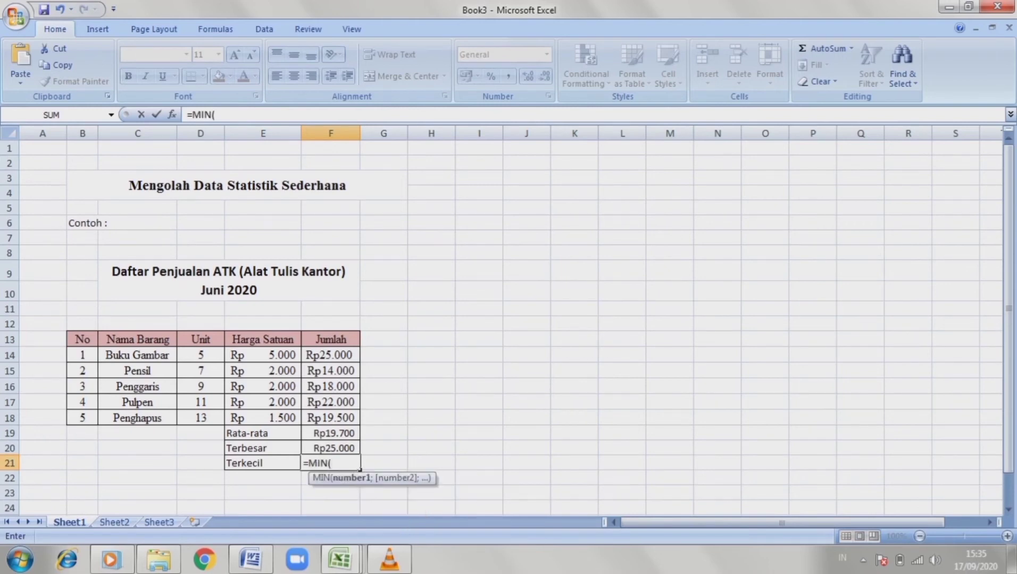
pyautogui.click(330, 355)
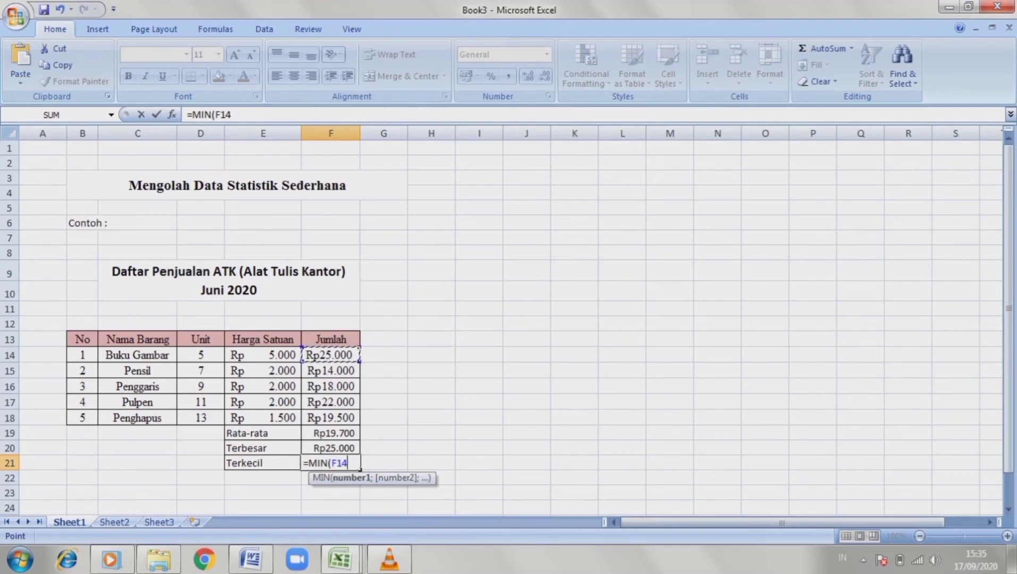
pyautogui.moveTo(330, 356); pyautogui.dragTo(330, 418)
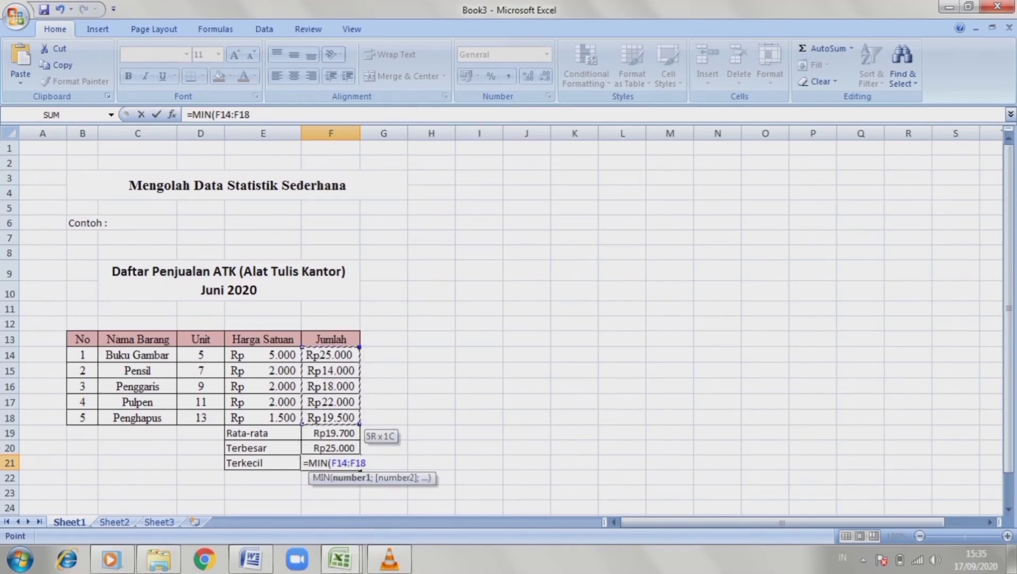
pyautogui.press('Return')
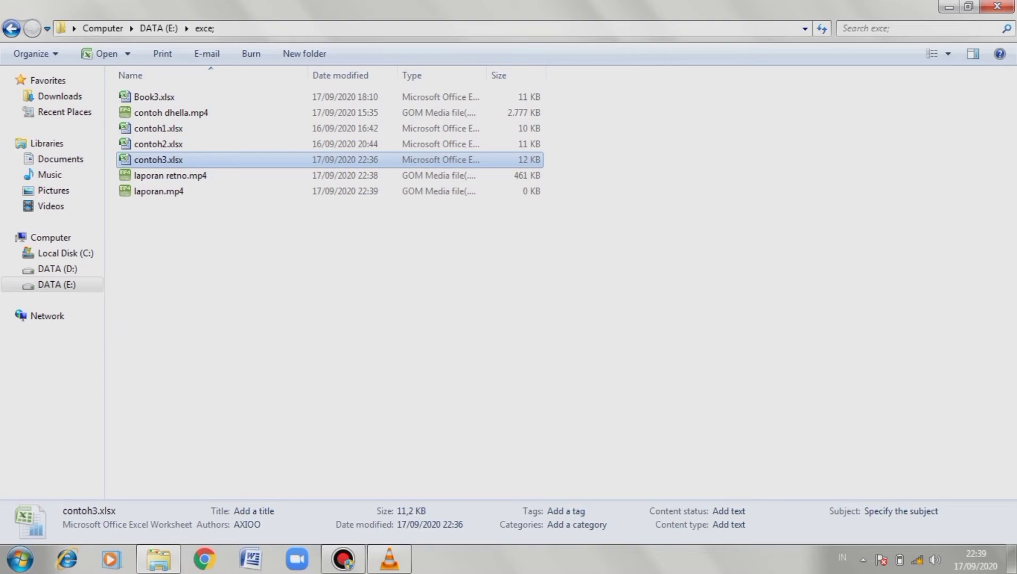
# - Open the contoh3.xlsx workbook from the exce; folder
pyautogui.press('Return')
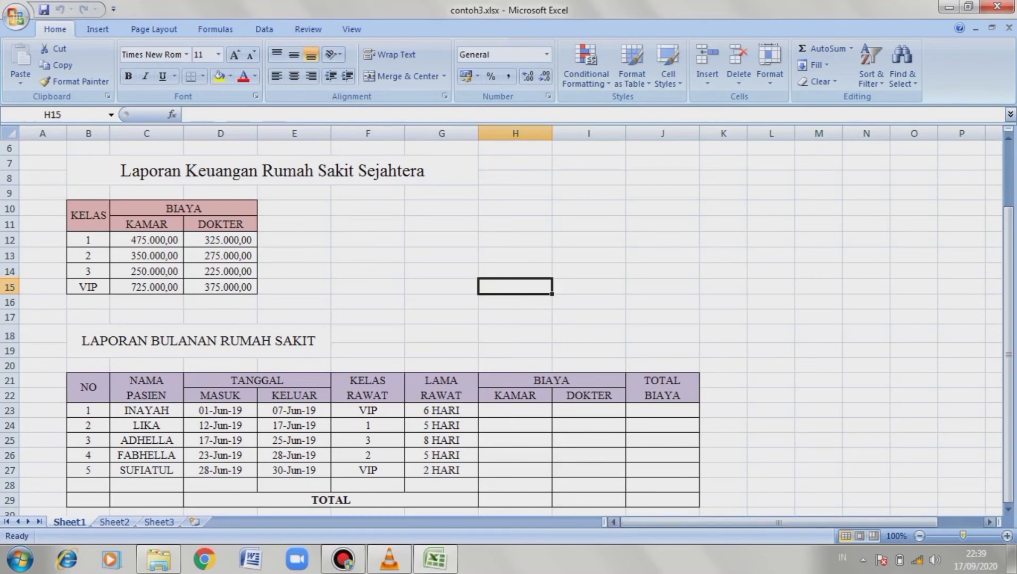
pyautogui.moveTo(963, 536); pyautogui.dragTo(956, 536)
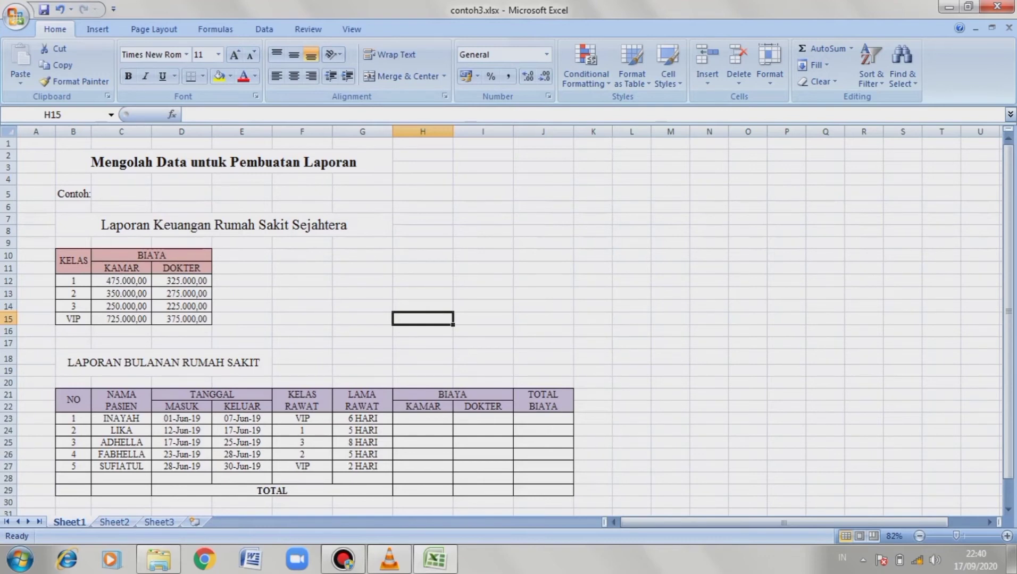
# - Calculate the KAMAR cost of patient 1 in H23 with the formula =+C15*G23, using the VIP room rate
pyautogui.click(423, 419)
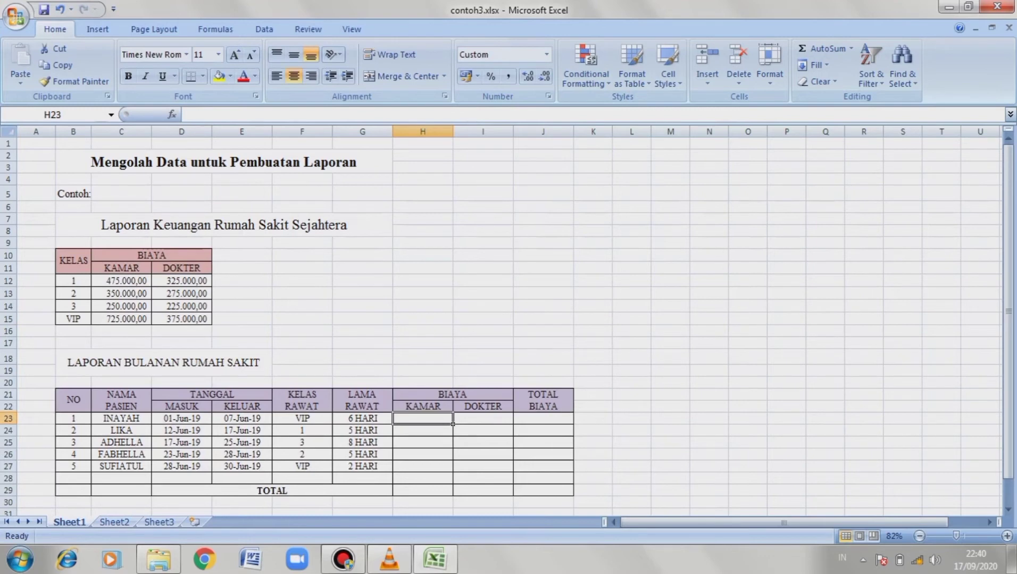
pyautogui.write('=+')
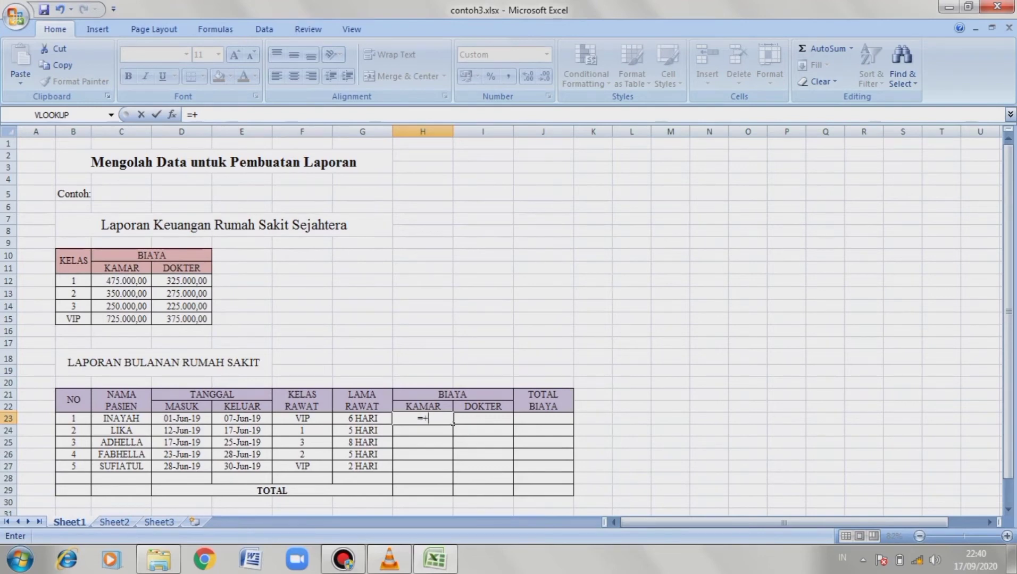
pyautogui.press('Left')
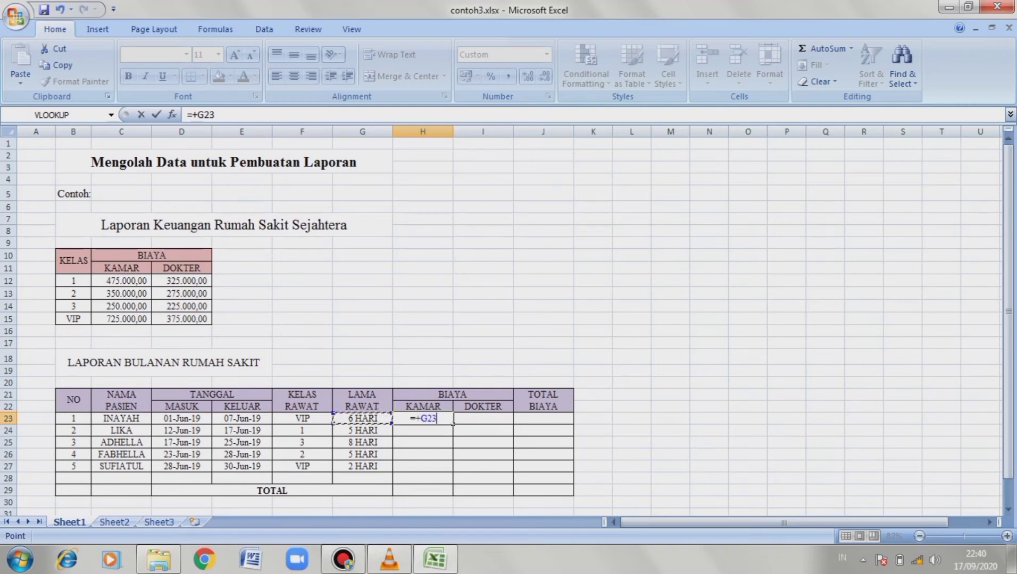
pyautogui.click(121, 319)
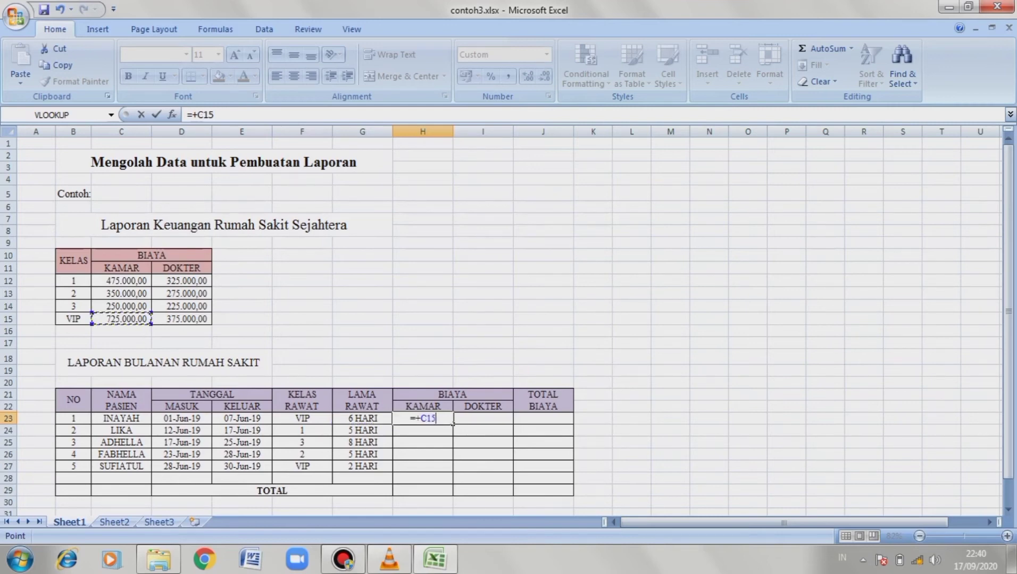
pyautogui.write('*')
pyautogui.press('Left')
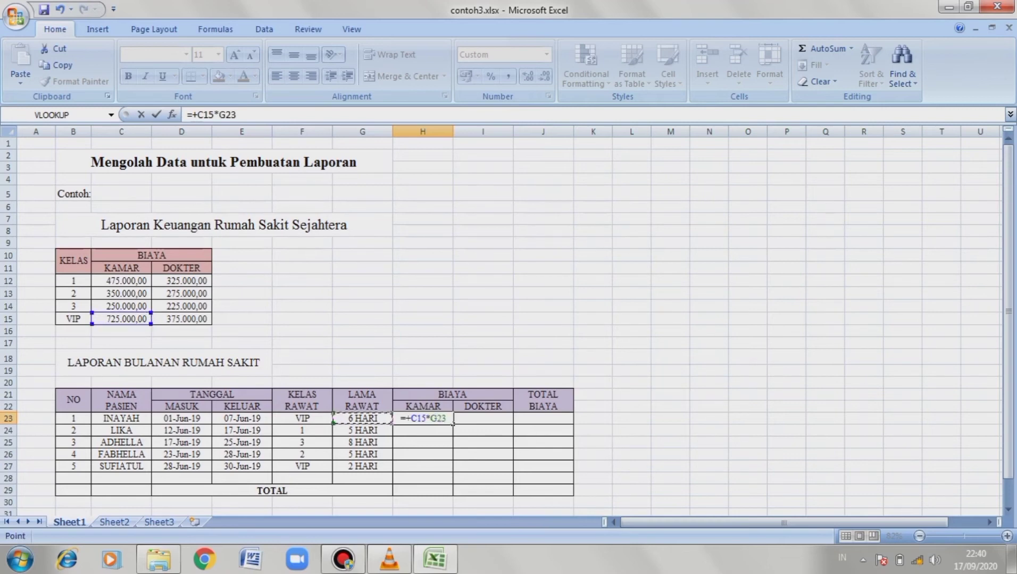
pyautogui.press('Return')
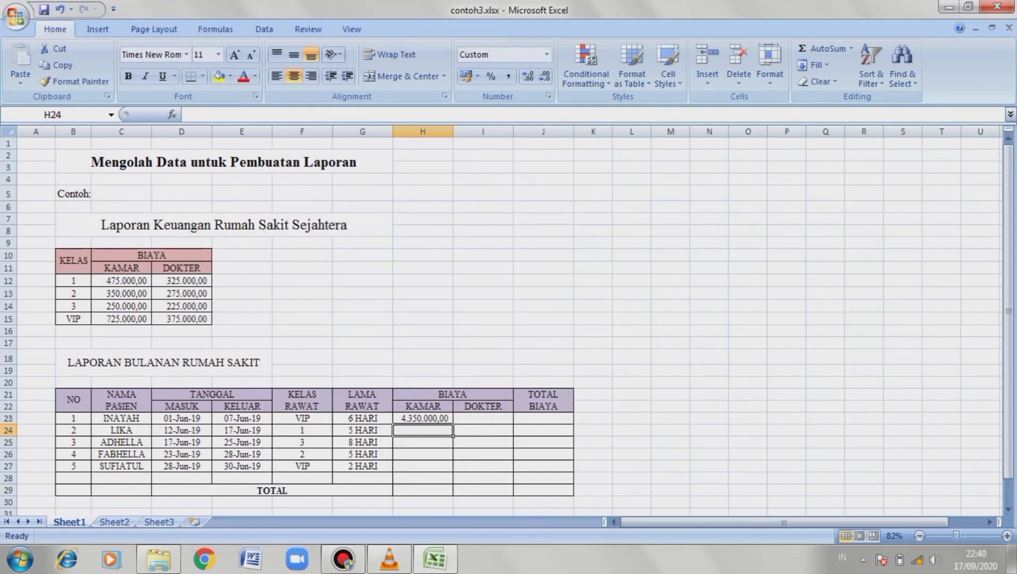
# - Calculate the KAMAR cost of patient 2 in H24 with the formula =+G24*C12, using the class 1 room rate
pyautogui.write('=')
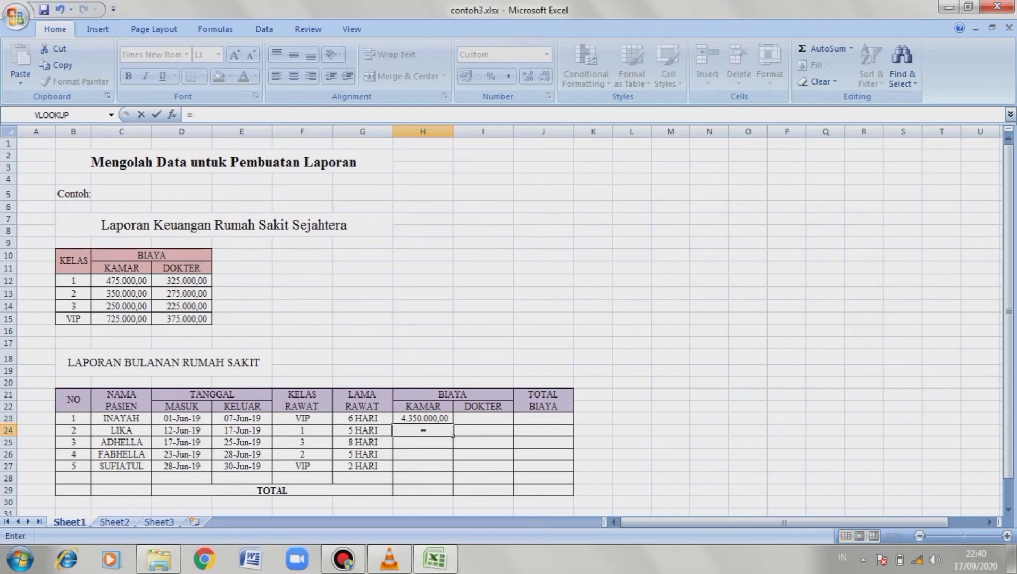
pyautogui.write('+')
pyautogui.press('Left')
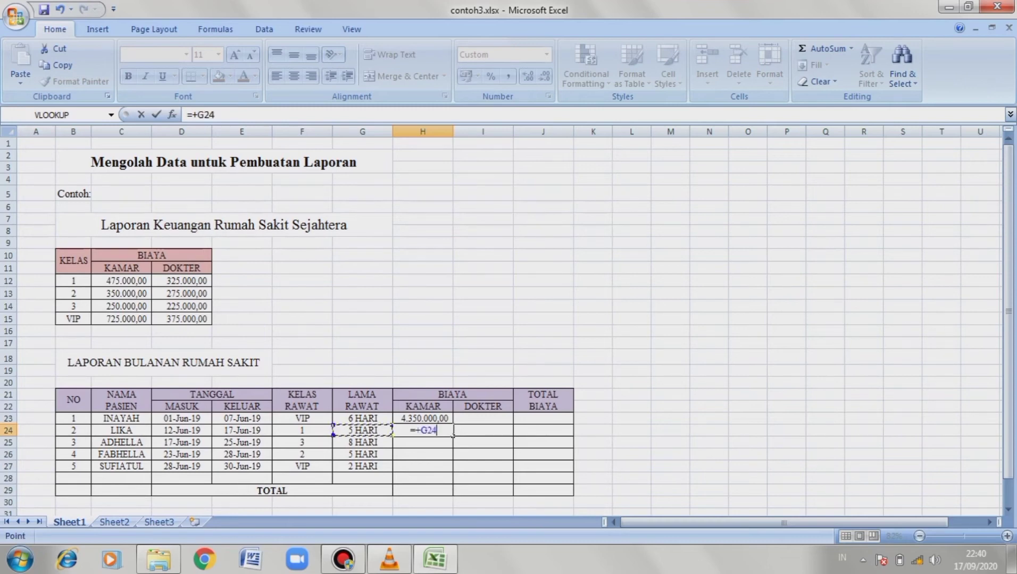
pyautogui.write('*')
pyautogui.click(122, 281)
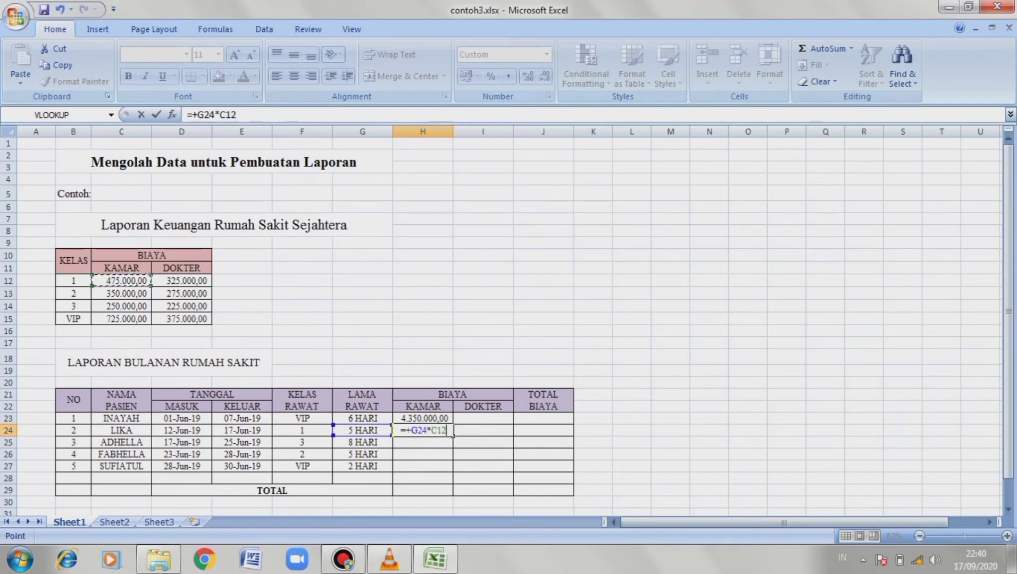
pyautogui.press('Return')
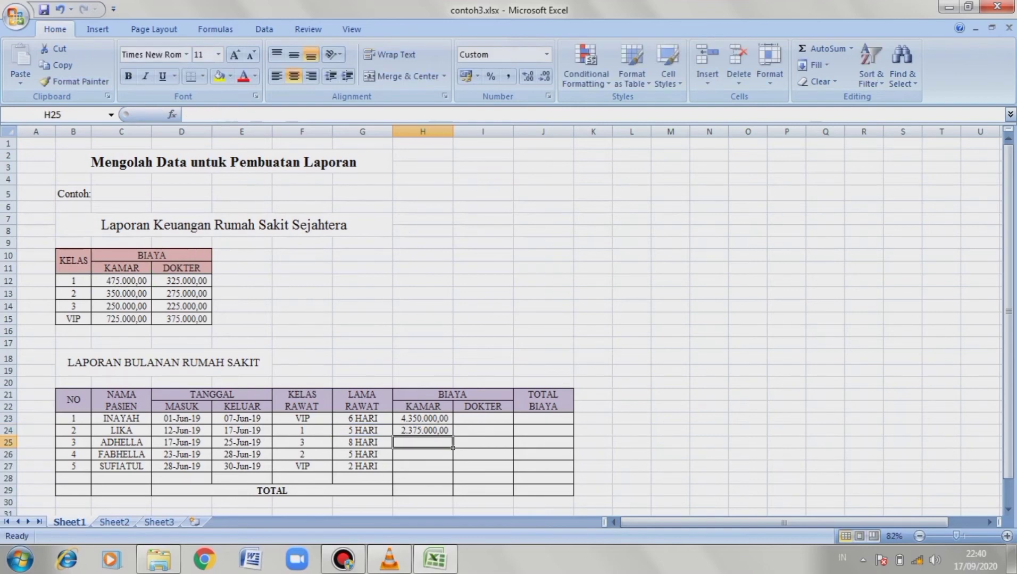
# - Calculate the KAMAR cost of patient 3 in H25 with the formula =+C14*G25, using the class 3 room rate
pyautogui.write('=')
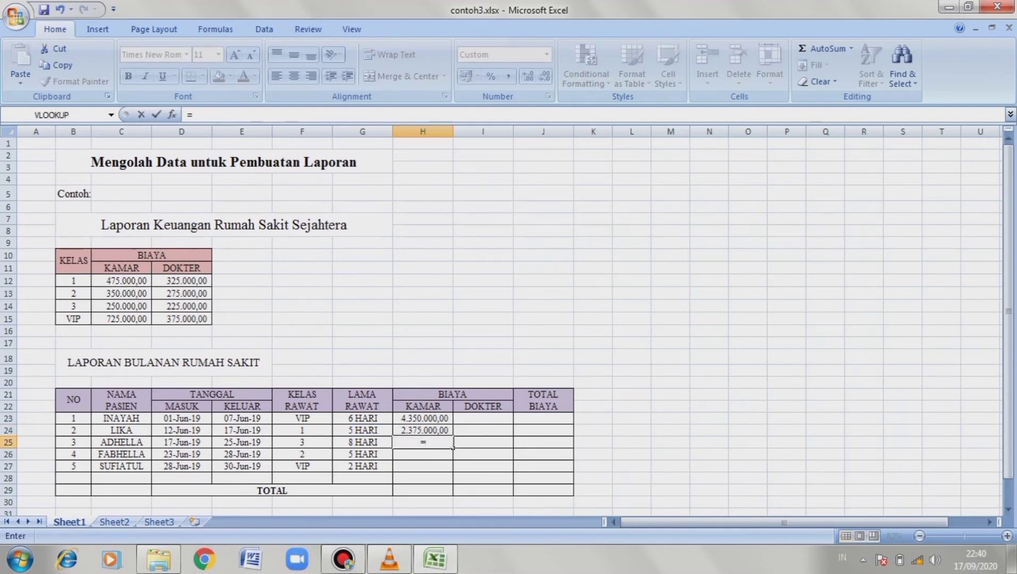
pyautogui.write('+')
pyautogui.press('Left')
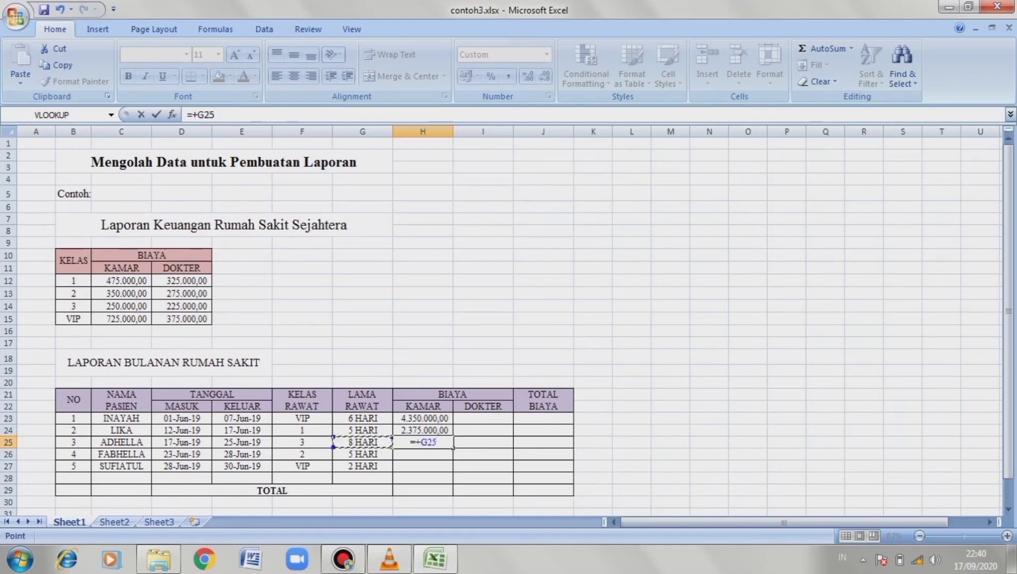
pyautogui.click(122, 306)
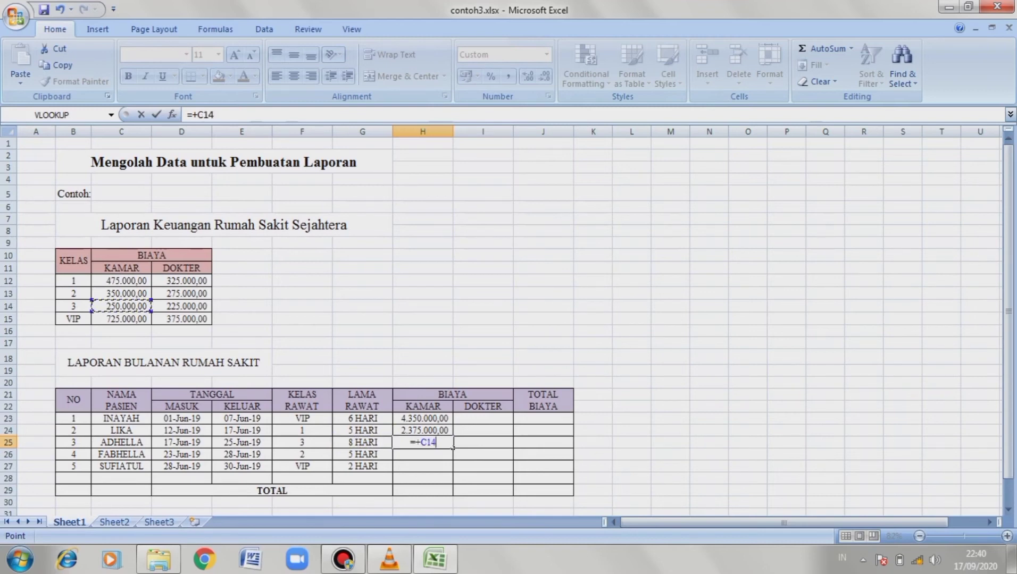
pyautogui.write('*')
pyautogui.press('Left')
pyautogui.press('Return')
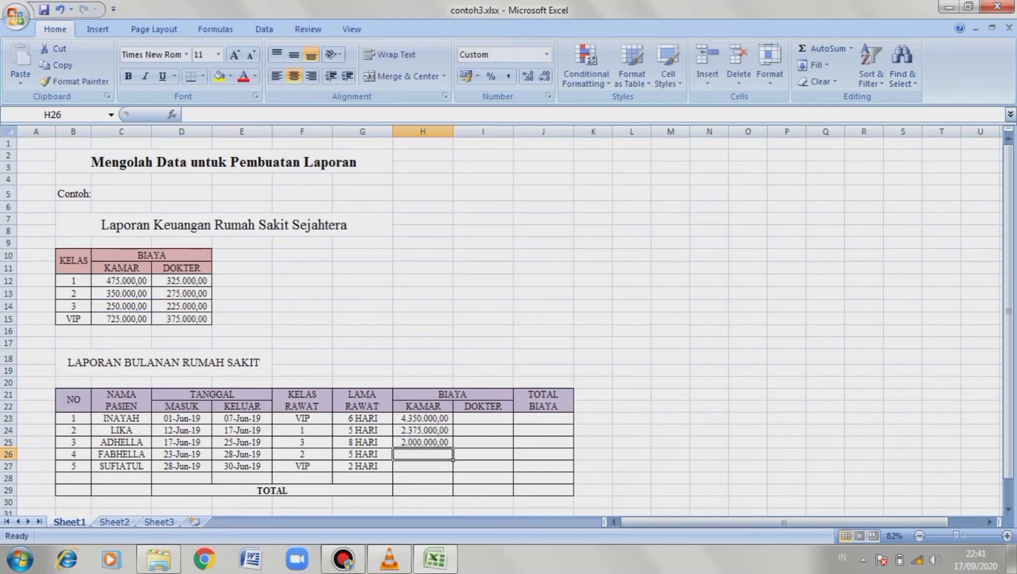
# - Calculate the KAMAR cost of patient 4 in H26 with the formula =+G26*C13, using the class 2 room rate
pyautogui.write('=')
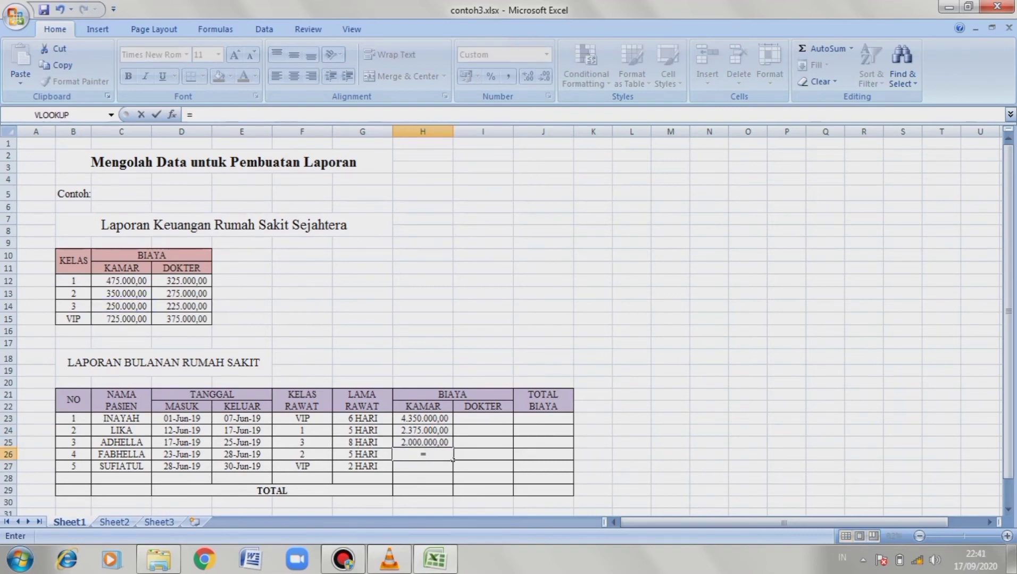
pyautogui.write('+')
pyautogui.press('Left')
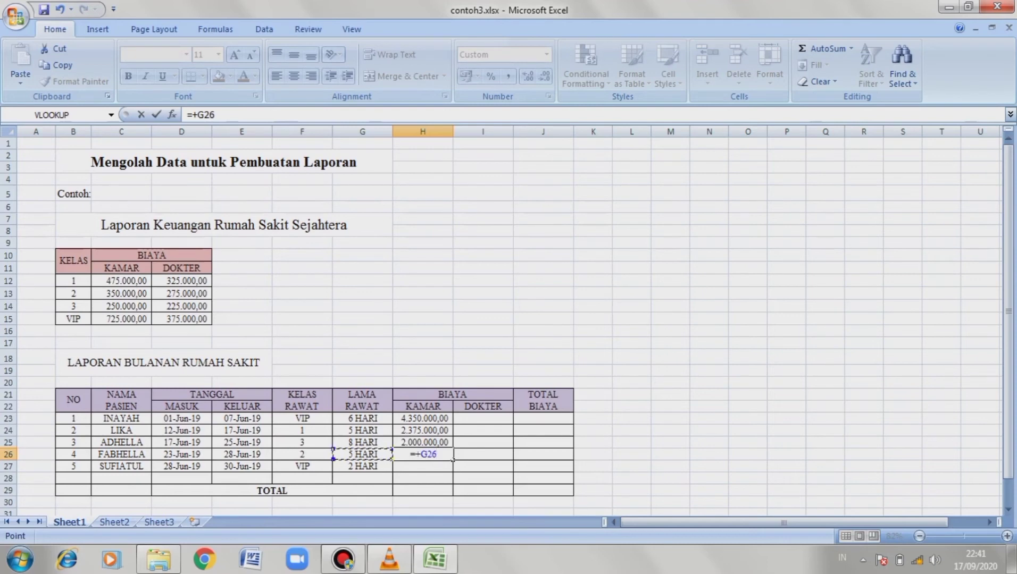
pyautogui.write('*C13')
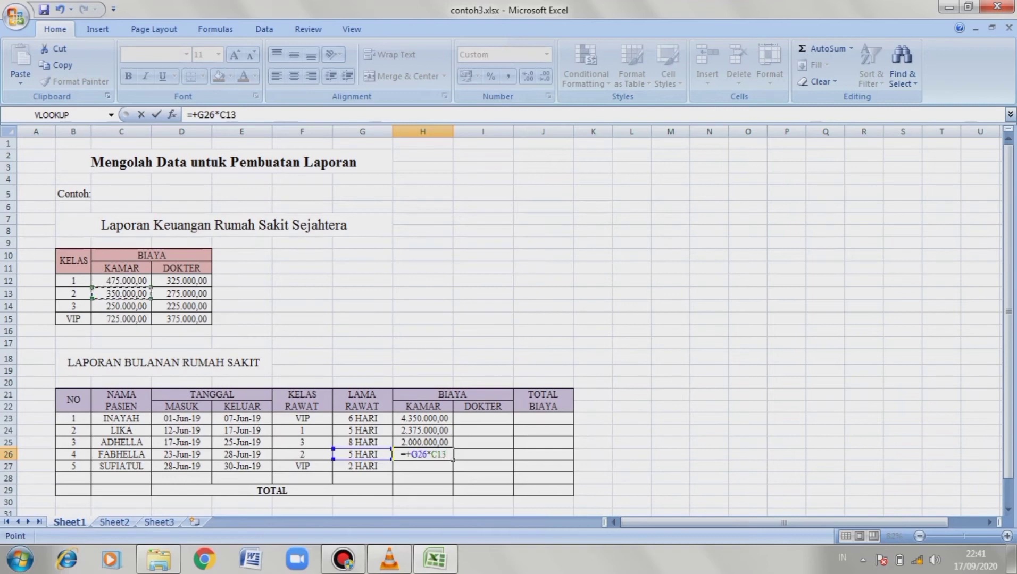
pyautogui.press('Return')
# - Calculate the KAMAR cost of patient 5 in H27 with the formula =+G27*C15, using the VIP room rate
pyautogui.write('=+')
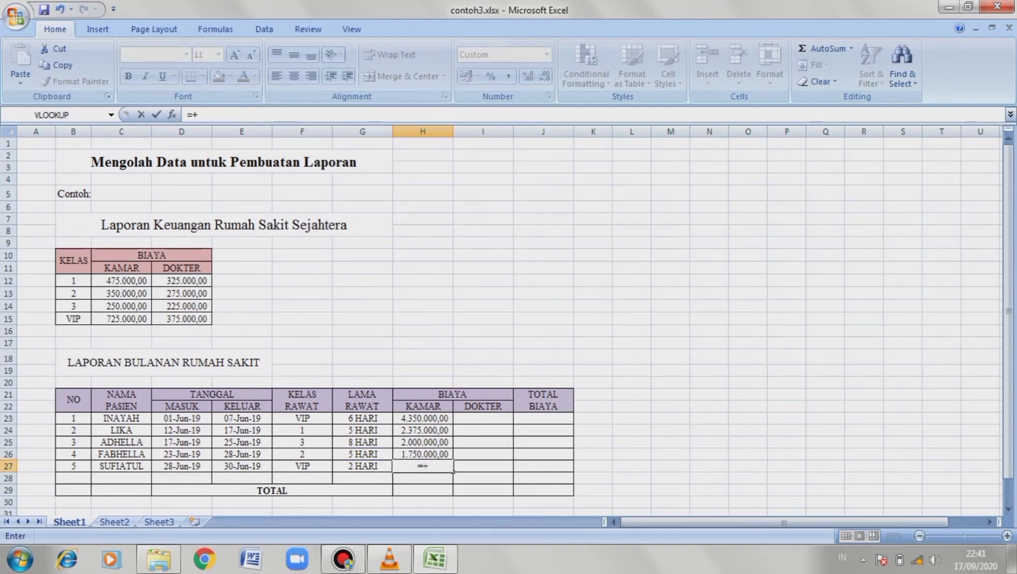
pyautogui.press('Left')
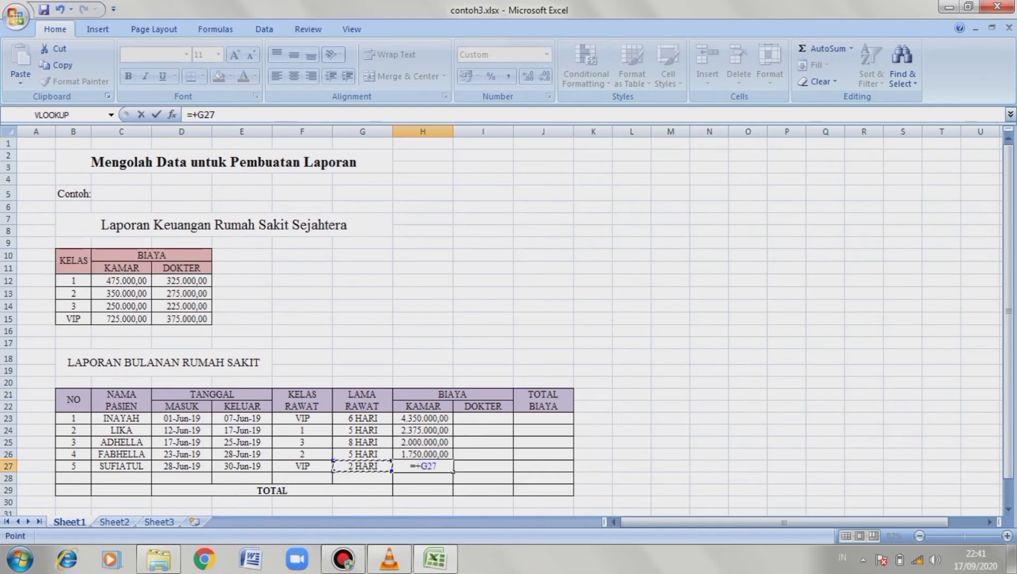
pyautogui.write('*')
pyautogui.click(121, 319)
pyautogui.press('Return')
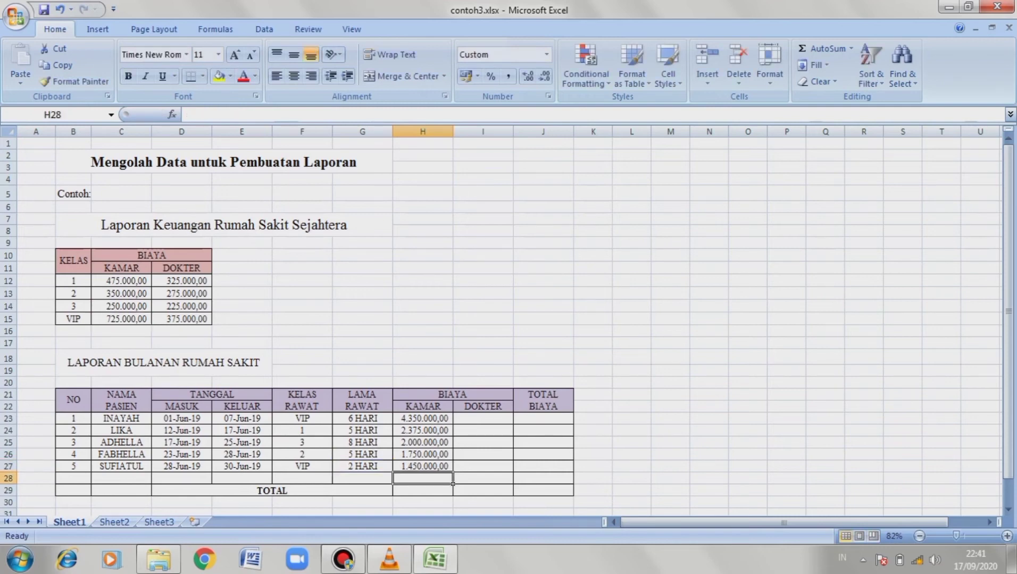
pyautogui.moveTo(121, 319); pyautogui.dragTo(122, 383)
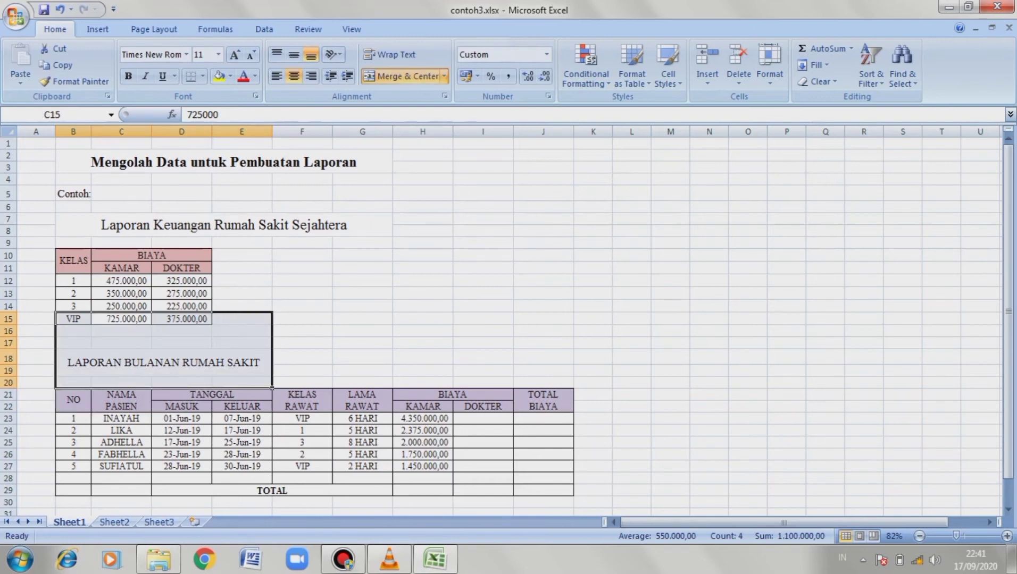
# - Total the KAMAR costs in the TOTAL row at H29 with the formula =SUM(H23;H24:H27)
pyautogui.click(422, 490)
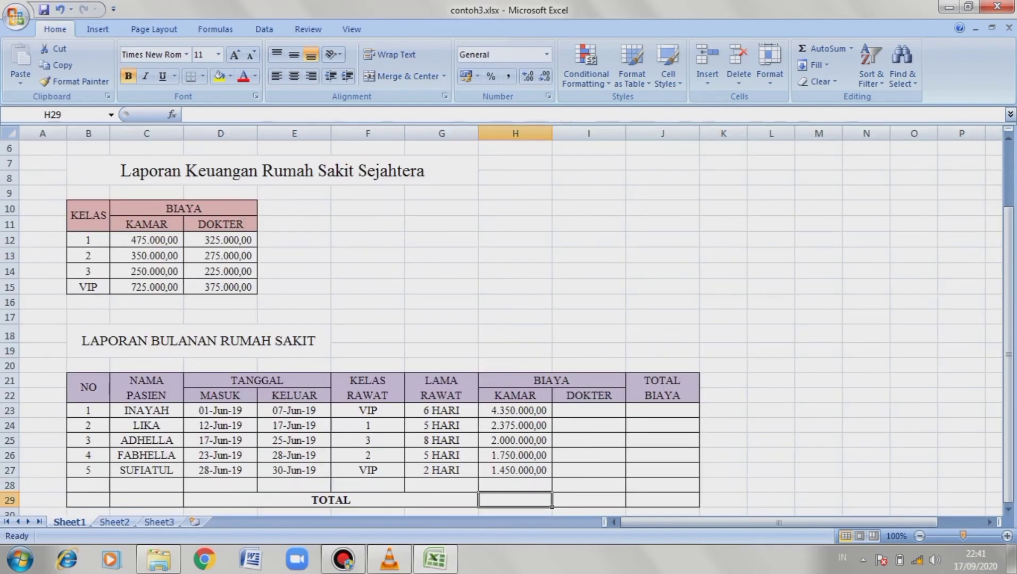
pyautogui.write('=sum')
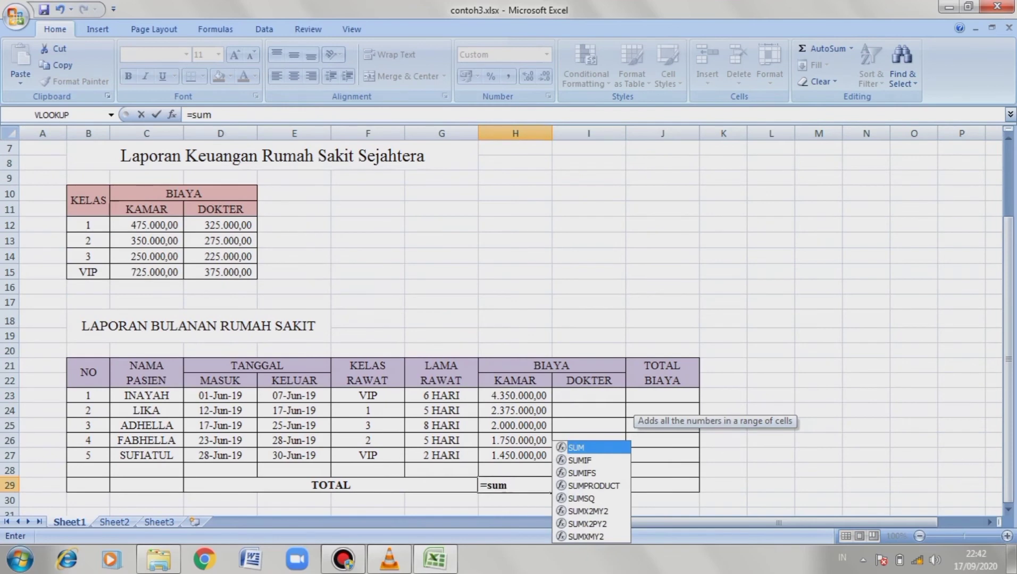
pyautogui.write('(')
pyautogui.press('Up')
pyautogui.press('Up')
pyautogui.press('Up')
pyautogui.press('Up')
pyautogui.press('Up')
pyautogui.press('Up')
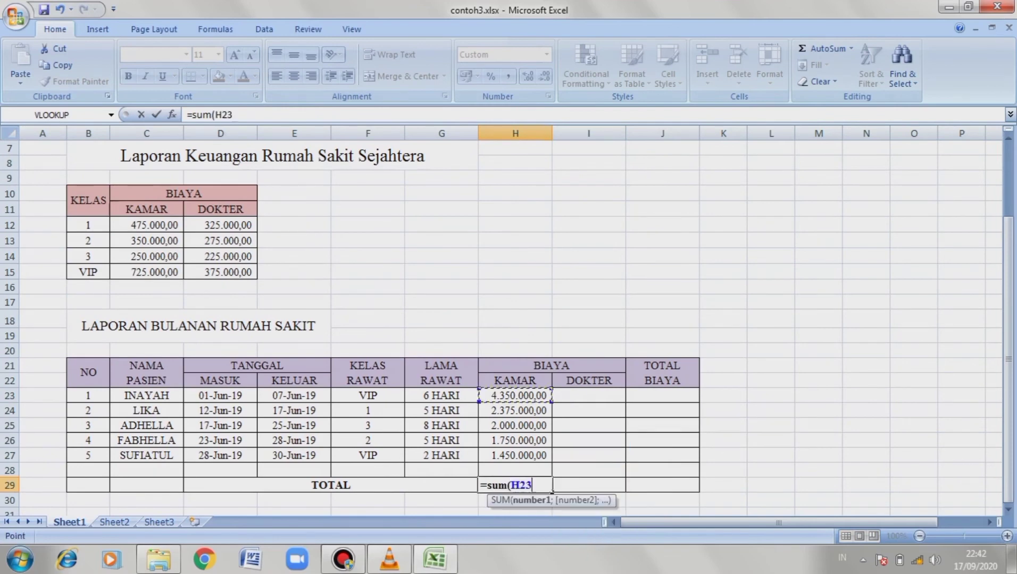
pyautogui.write(';')
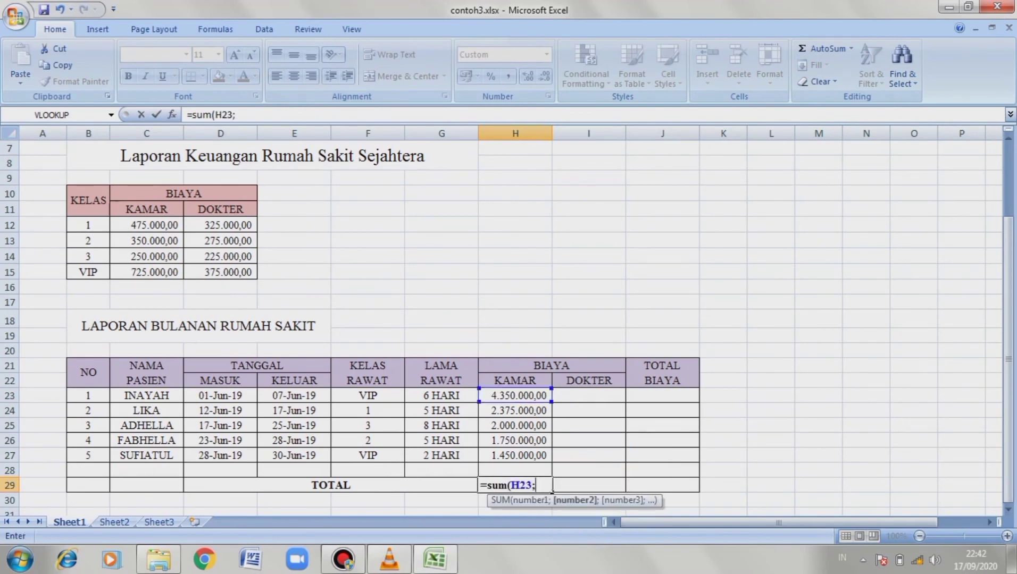
pyautogui.press('Down')
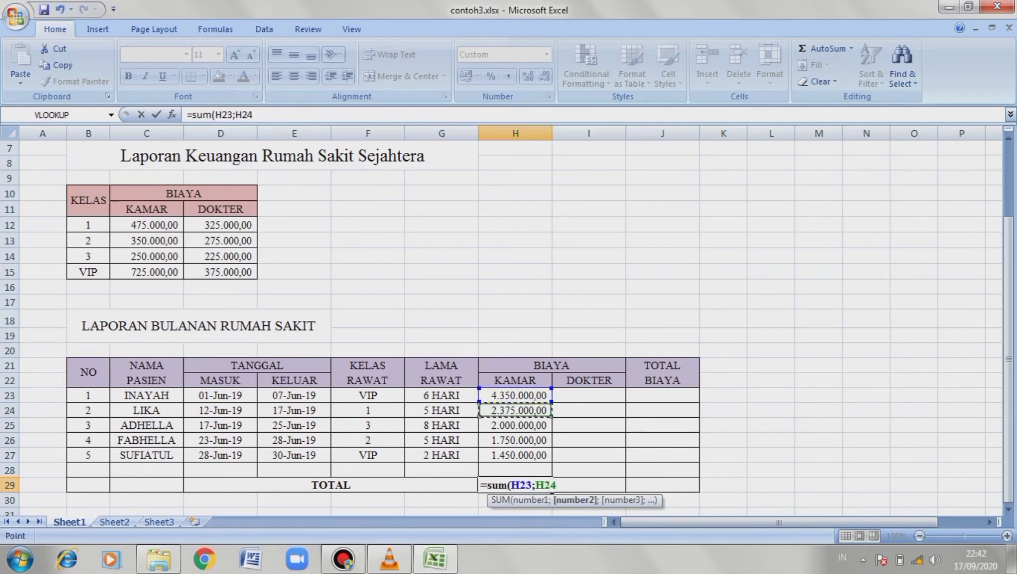
pyautogui.hotkey('shift', 'Down')
pyautogui.hotkey('shift', 'Down')
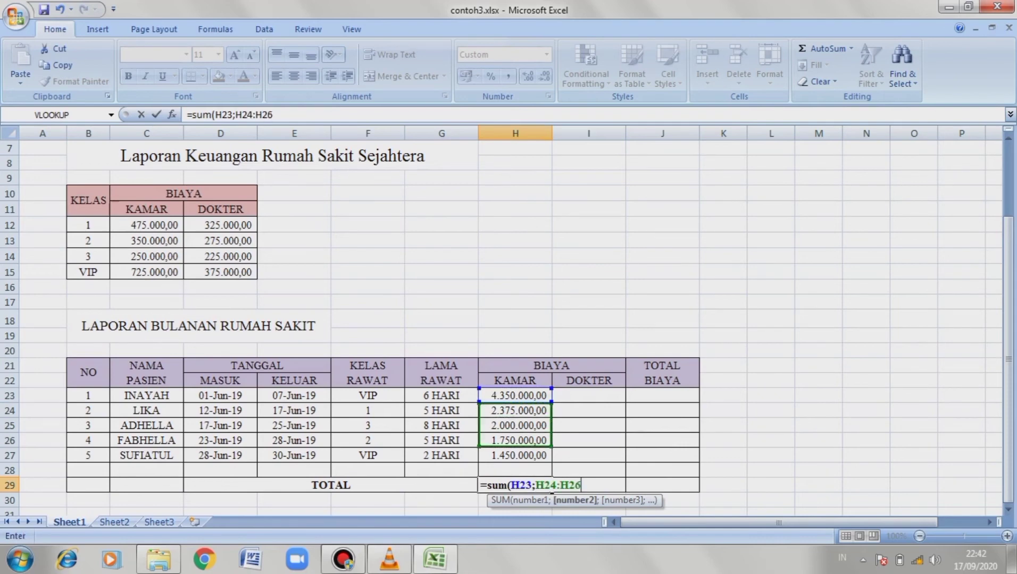
pyautogui.hotkey('shift', 'Down')
pyautogui.write(')')
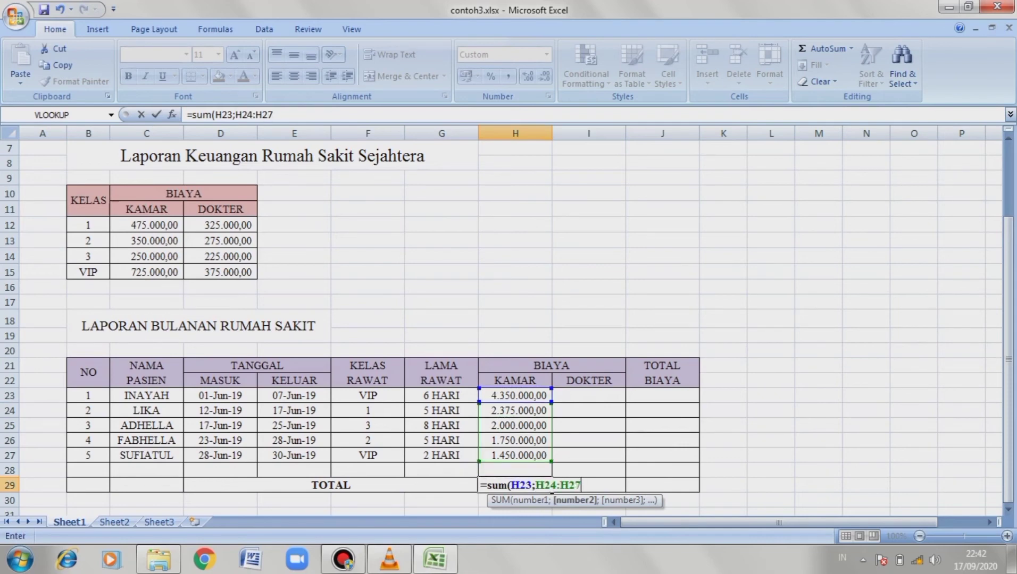
pyautogui.press('Return')
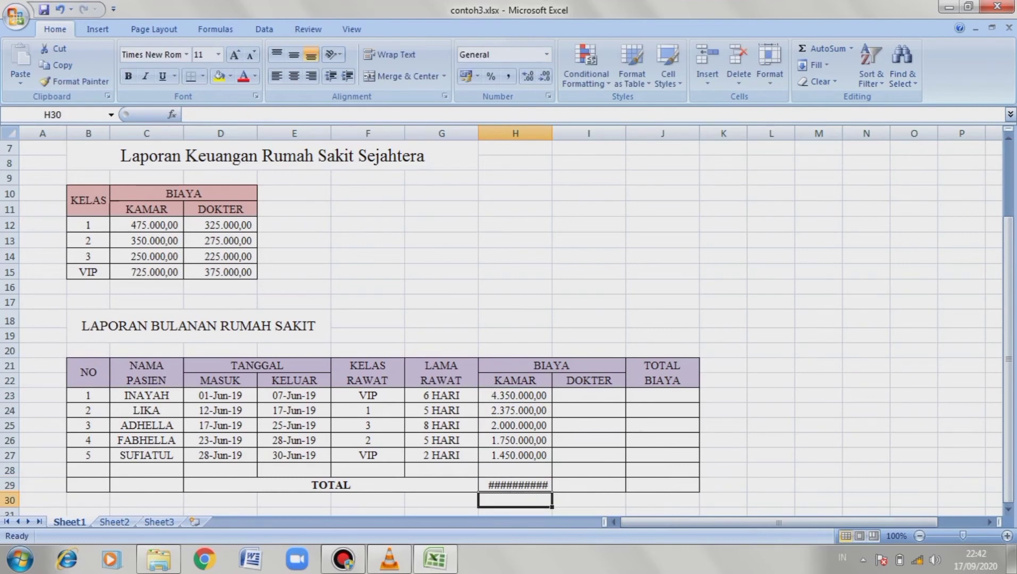
# - Reset the KAMAR total in H29 to the General number format and apply Comma Style thousands separators
pyautogui.click(514, 485)
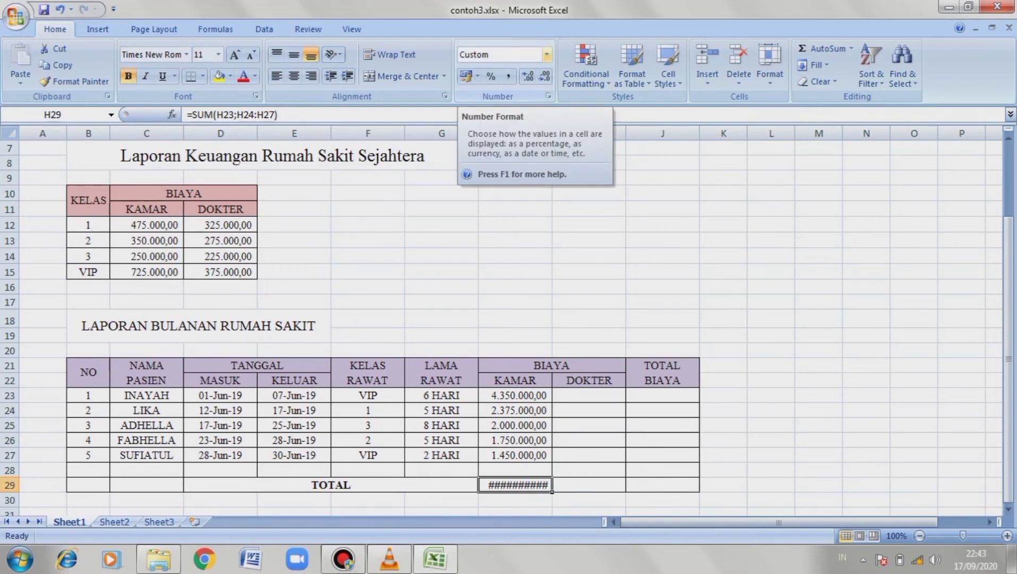
pyautogui.click(546, 55)
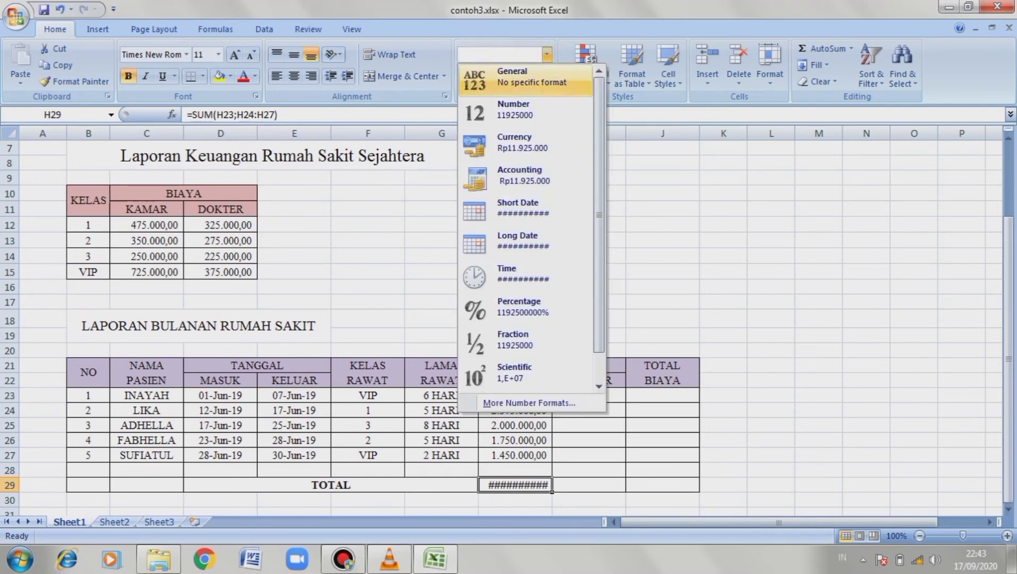
pyautogui.click(545, 77)
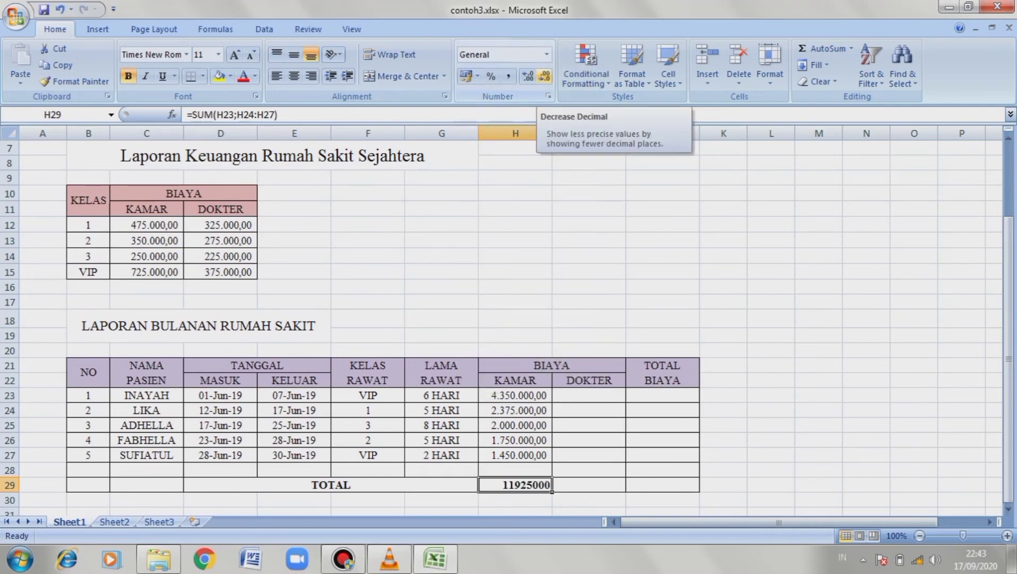
pyautogui.click(508, 76)
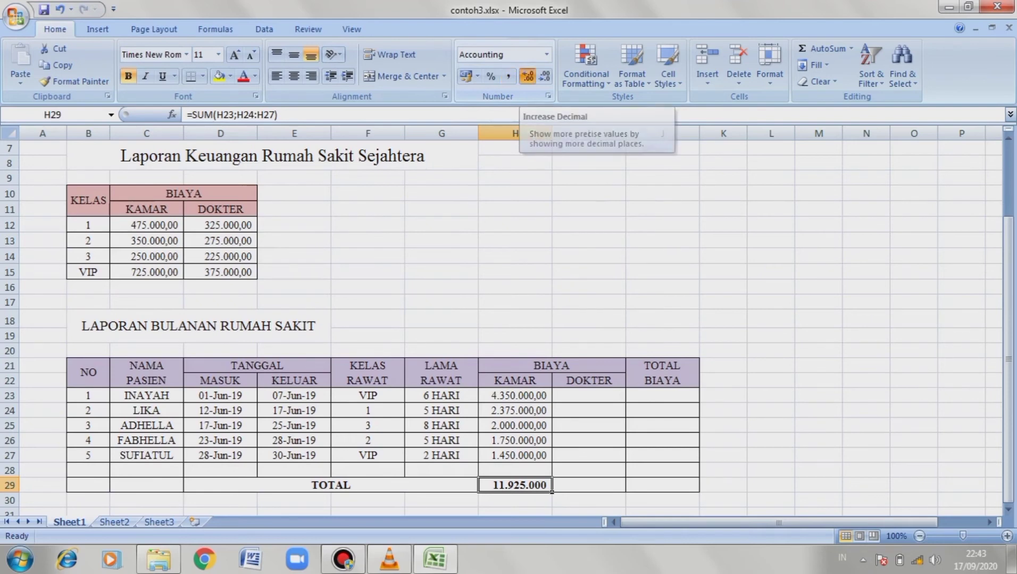
# - Try adding a decimal place to the KAMAR total in H29, then restore it through General format and Comma Style
pyautogui.click(527, 76)
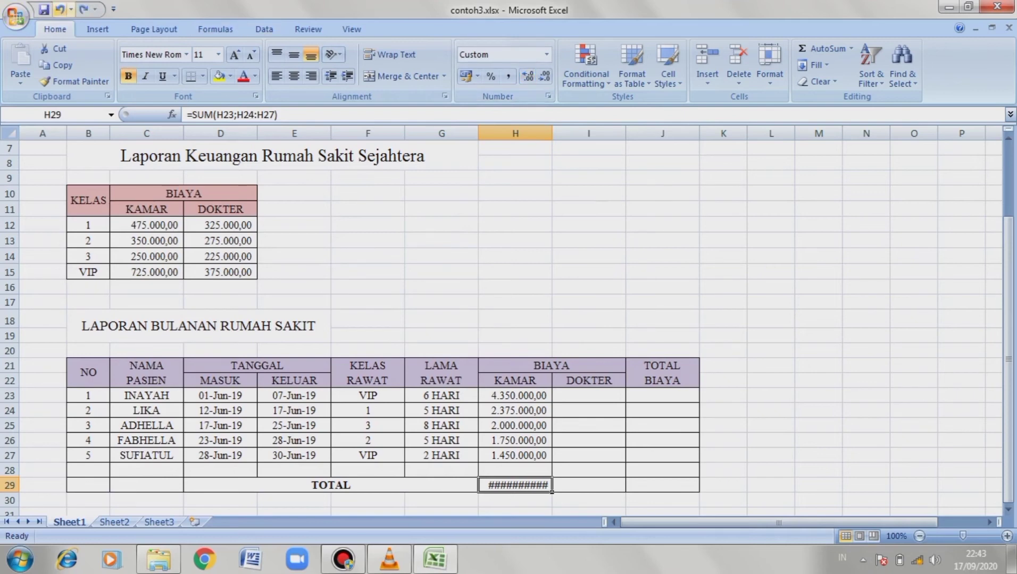
pyautogui.click(547, 54)
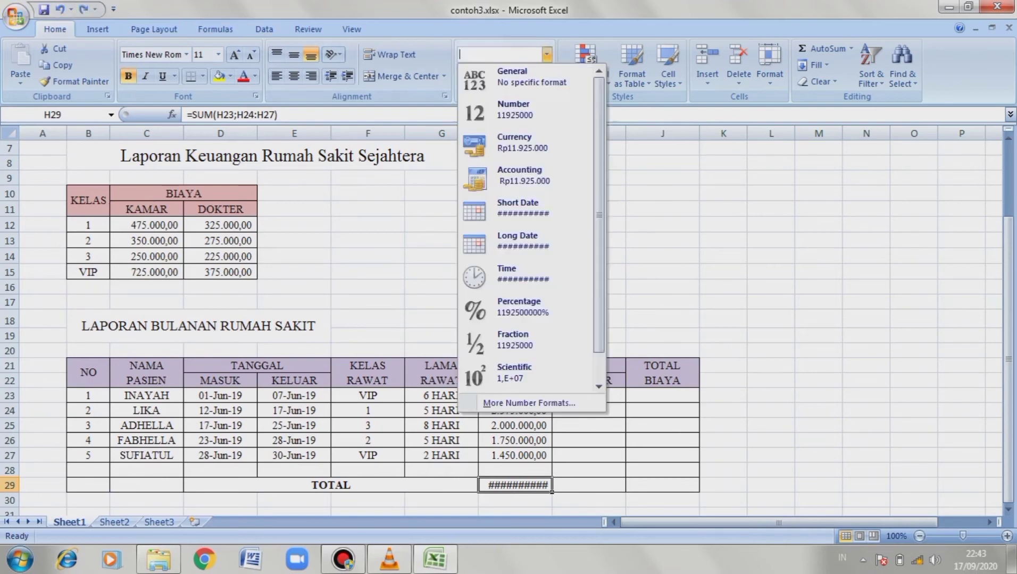
pyautogui.click(508, 77)
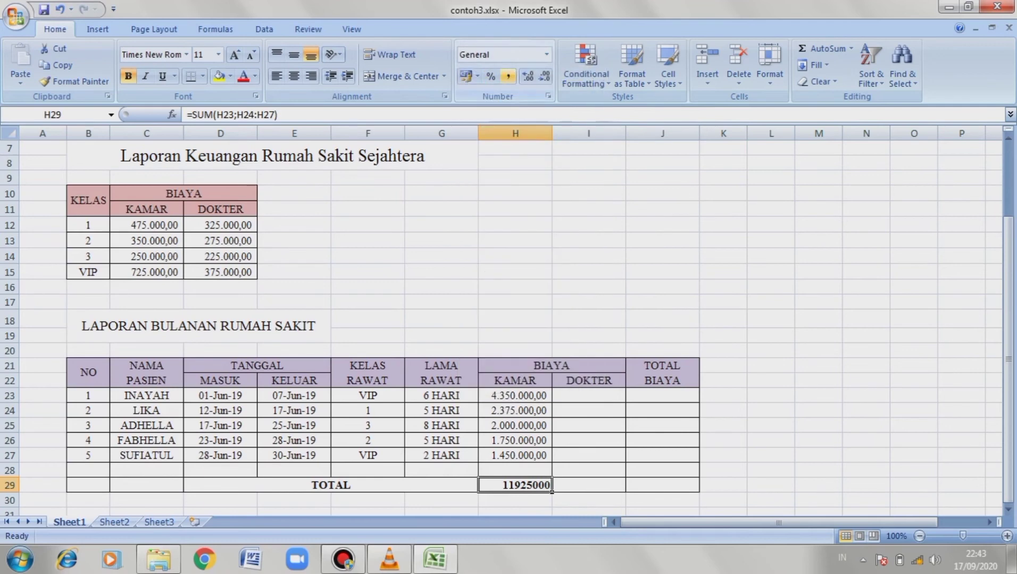
pyautogui.click(508, 76)
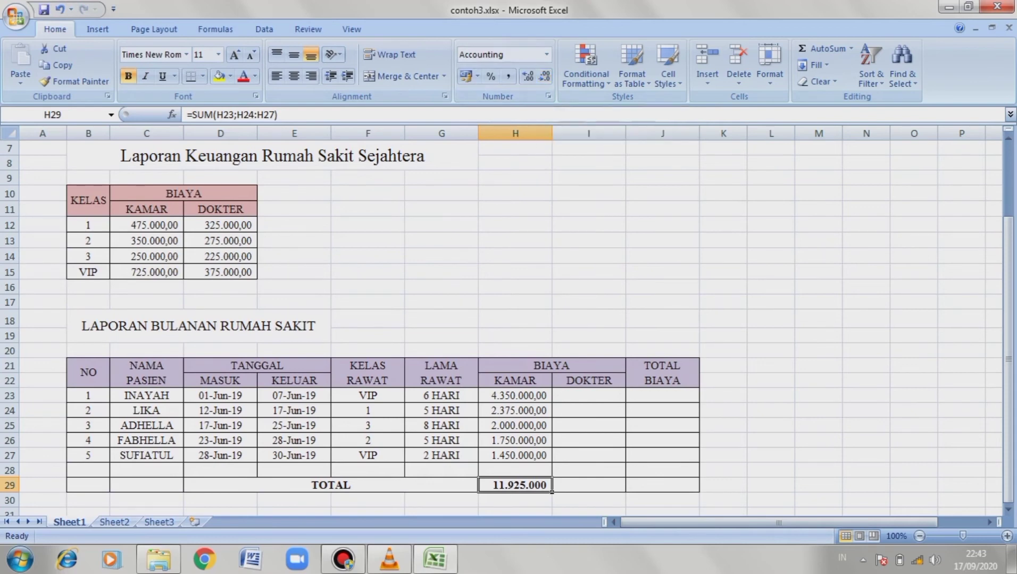
# - Calculate the DOKTER cost of patient 1 in I23 with the formula =+G23*D15, using the VIP doctor rate
pyautogui.click(589, 395)
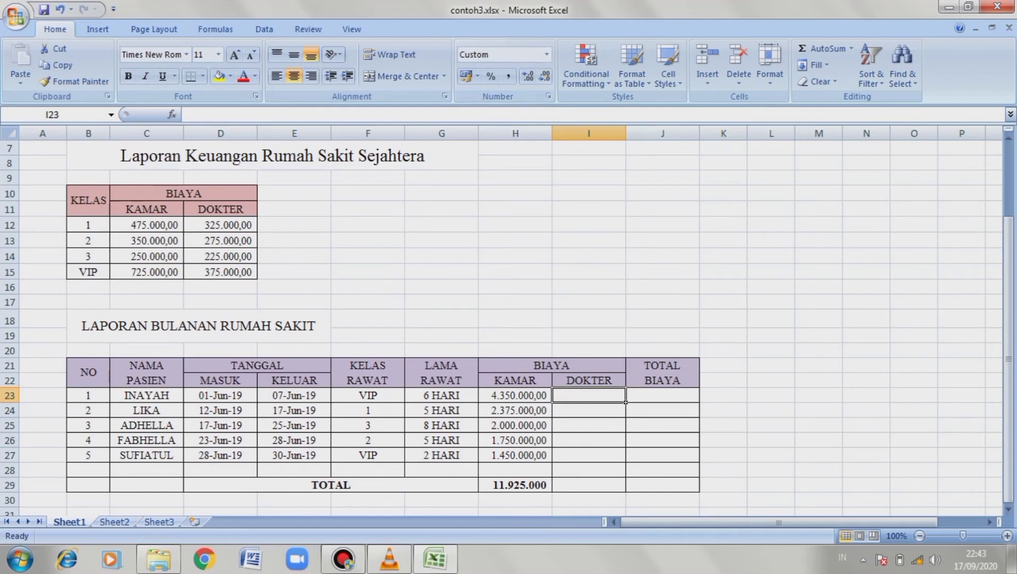
pyautogui.write('=')
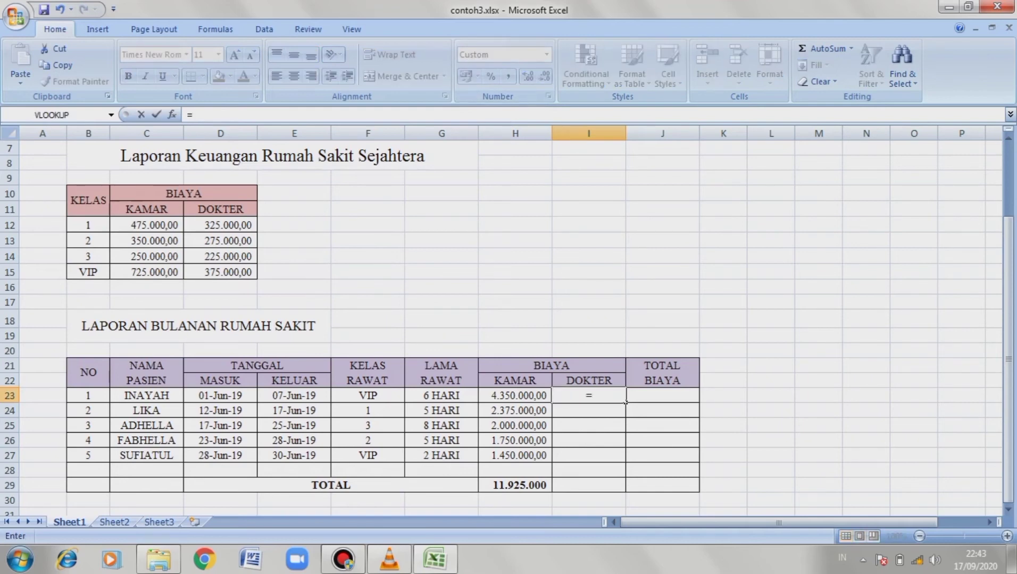
pyautogui.write('+')
pyautogui.press('Left')
pyautogui.press('Left')
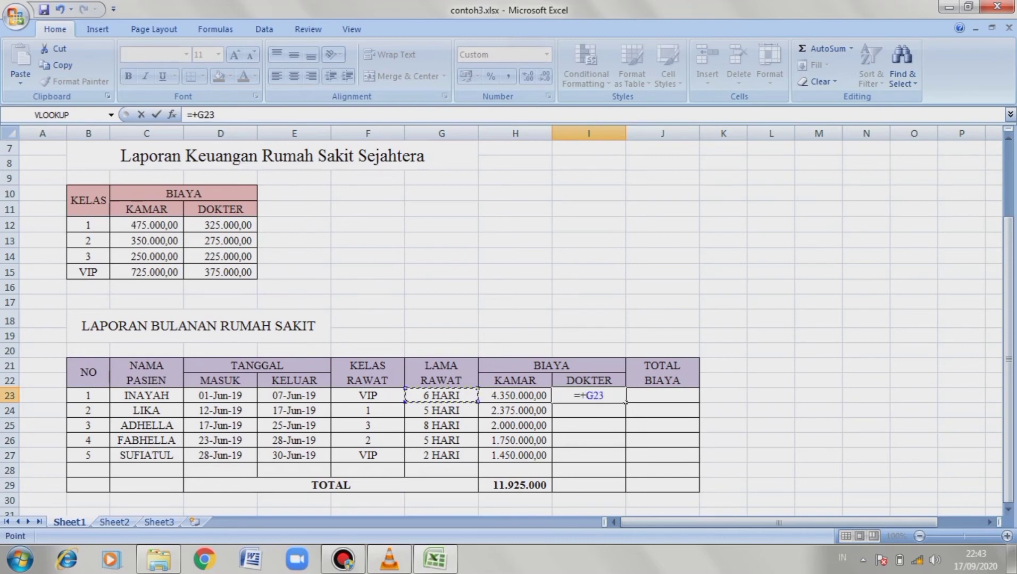
pyautogui.write('*')
pyautogui.click(220, 272)
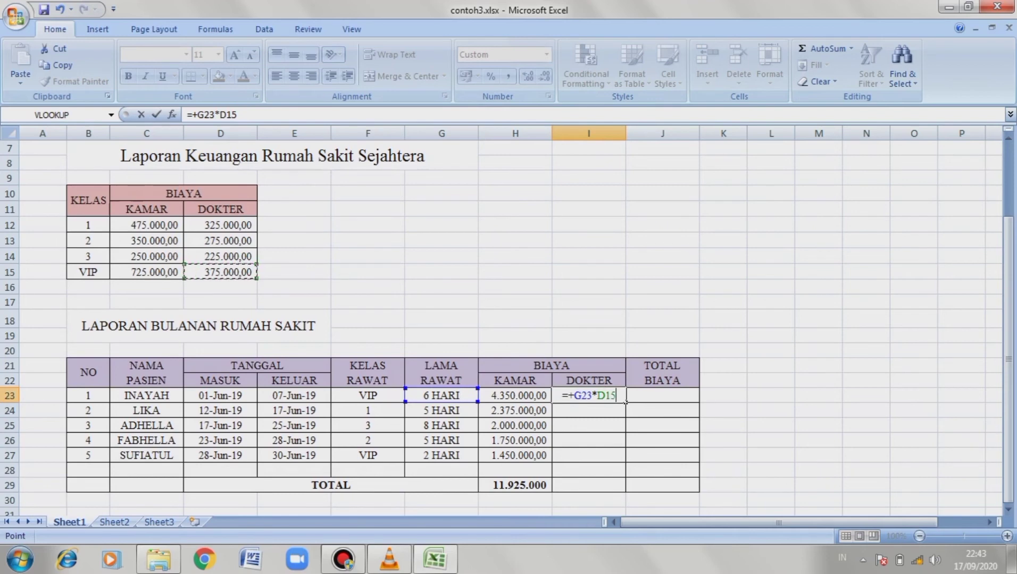
pyautogui.press('Return')
# - Calculate the DOKTER cost of patient 2 in I24 with the formula =+G24*D12, using the class 1 doctor rate
pyautogui.write('=+')
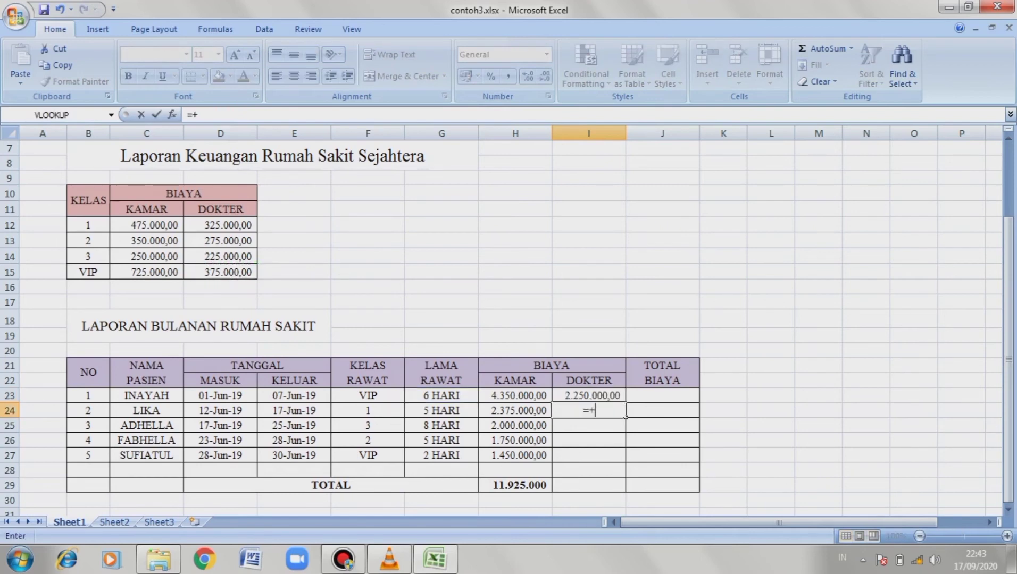
pyautogui.press('Left')
pyautogui.press('Left')
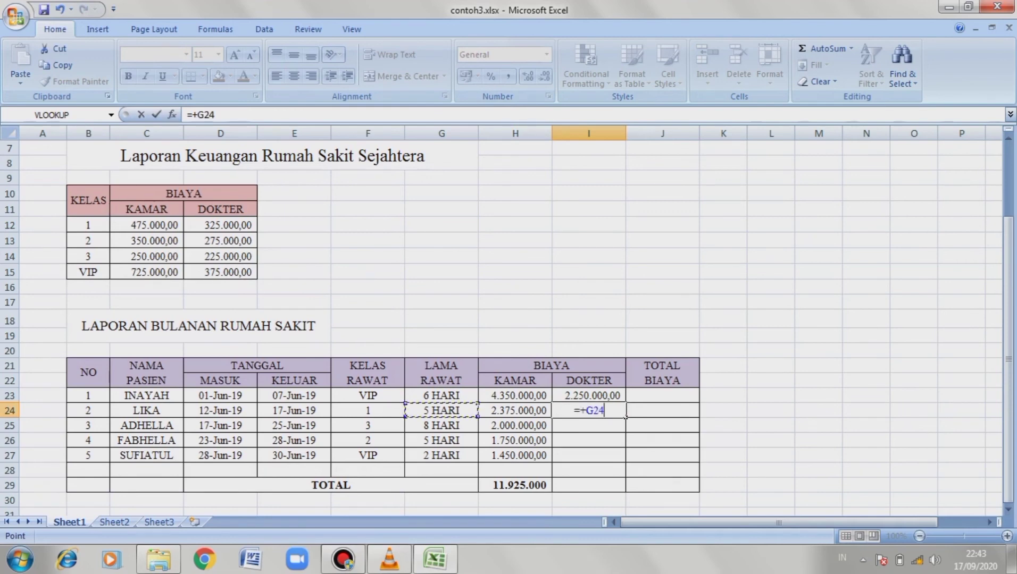
pyautogui.write('*D12')
pyautogui.press('F4')
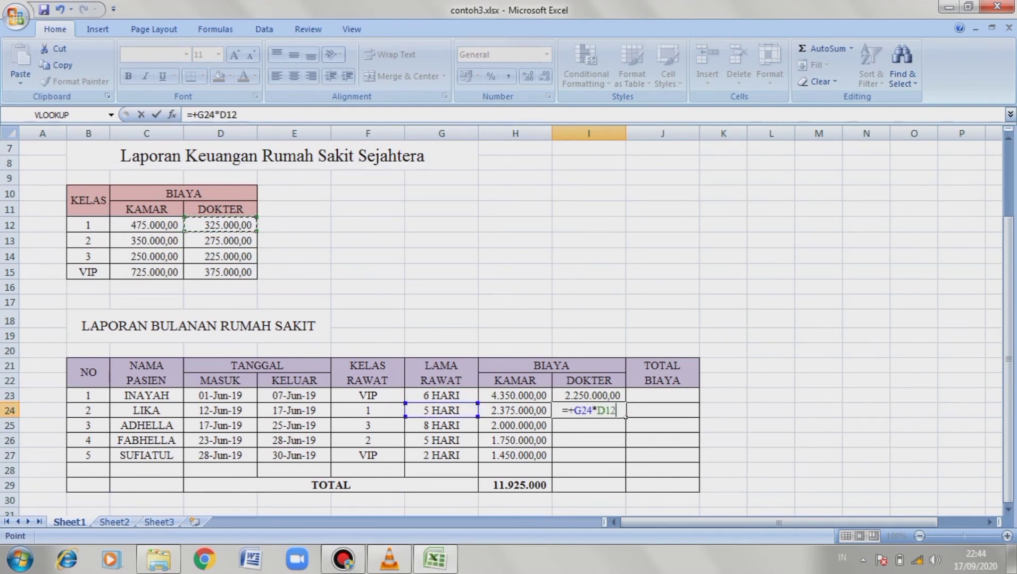
pyautogui.press('Return')
# - Calculate the DOKTER cost of patient 3 in I25 with the formula =+G25*D14, using the class 3 doctor rate
pyautogui.write('=+')
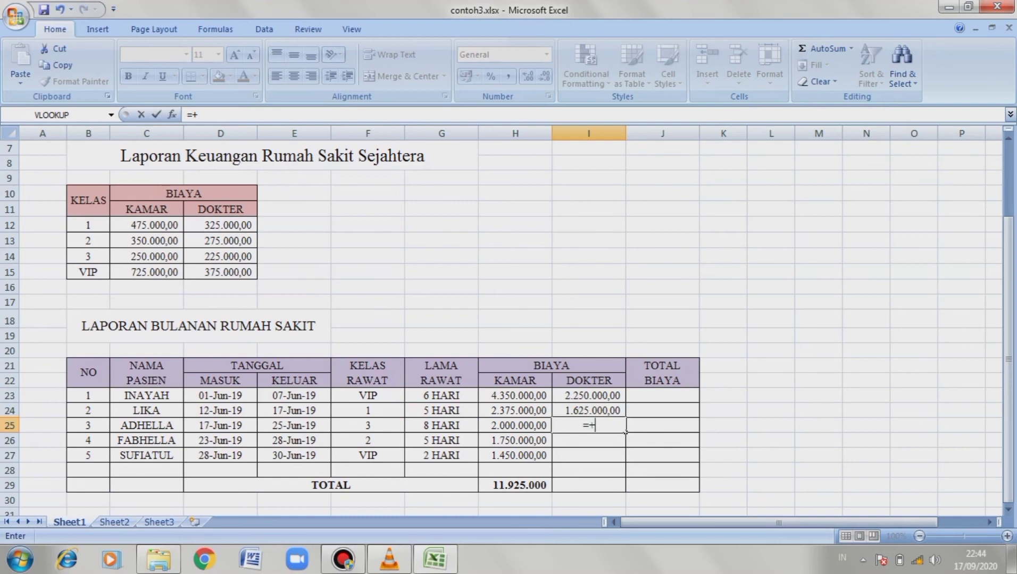
pyautogui.press('Left')
pyautogui.press('Left')
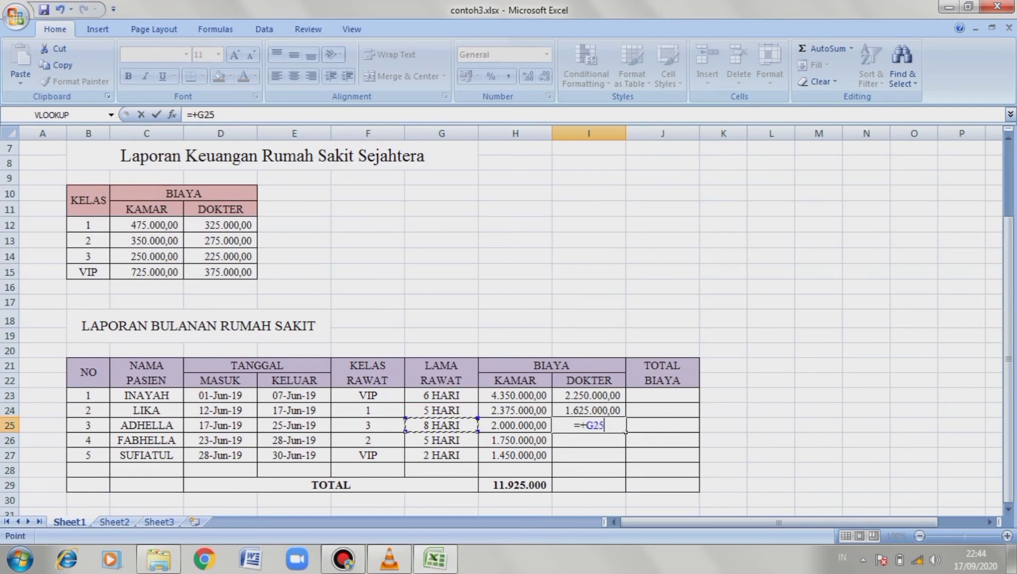
pyautogui.write('*')
pyautogui.press('Up')
pyautogui.press('Up')
pyautogui.press('Up')
pyautogui.press('Up')
pyautogui.press('Up')
pyautogui.press('Up')
pyautogui.press('Up')
pyautogui.press('Up')
pyautogui.press('Up')
pyautogui.press('Up')
pyautogui.press('Up')
pyautogui.press('Left')
pyautogui.press('Left')
pyautogui.press('Left')
pyautogui.press('Left')
pyautogui.press('Left')
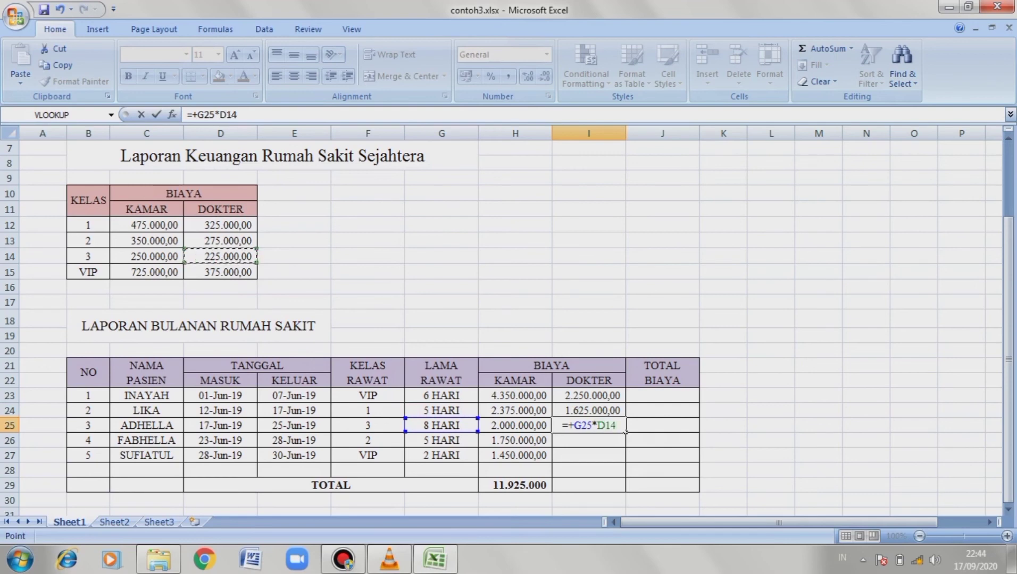
pyautogui.press('Return')
# - Calculate the DOKTER cost of patient 4 in I26 with the formula =+G26*D13, using the class 2 doctor rate
pyautogui.write('=')
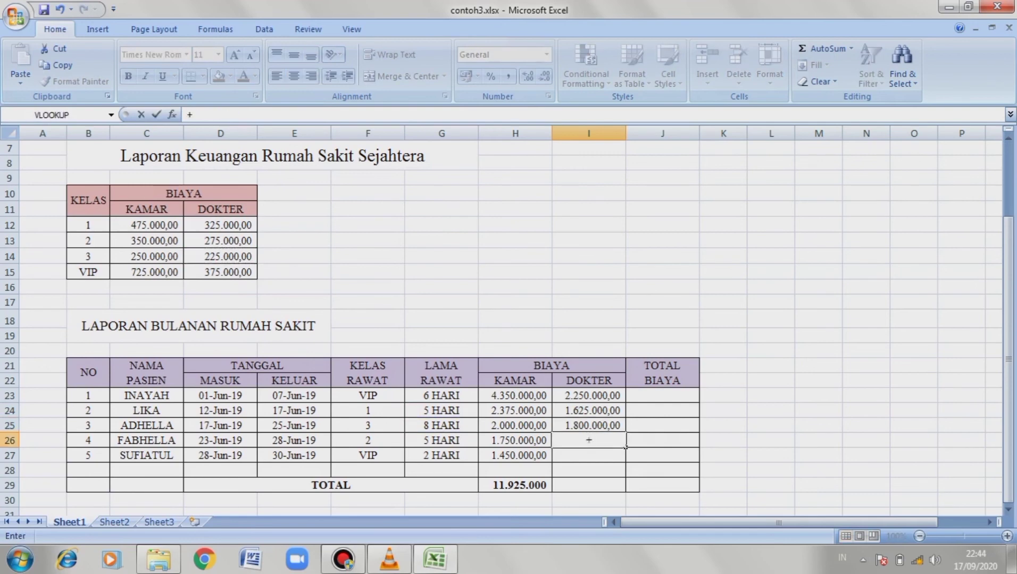
pyautogui.write('+')
pyautogui.press('Left')
pyautogui.press('Left')
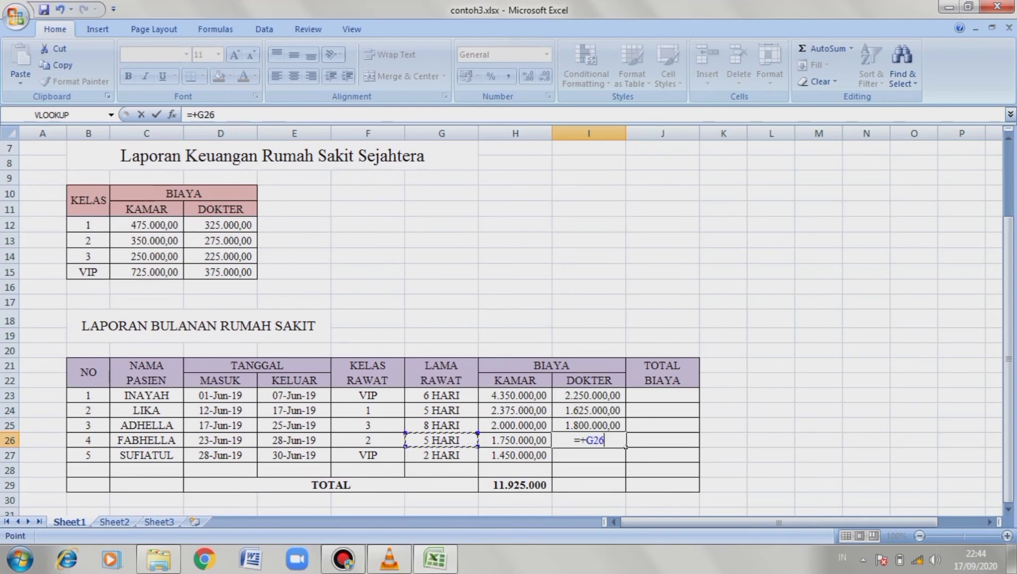
pyautogui.write('*')
pyautogui.click(248, 239)
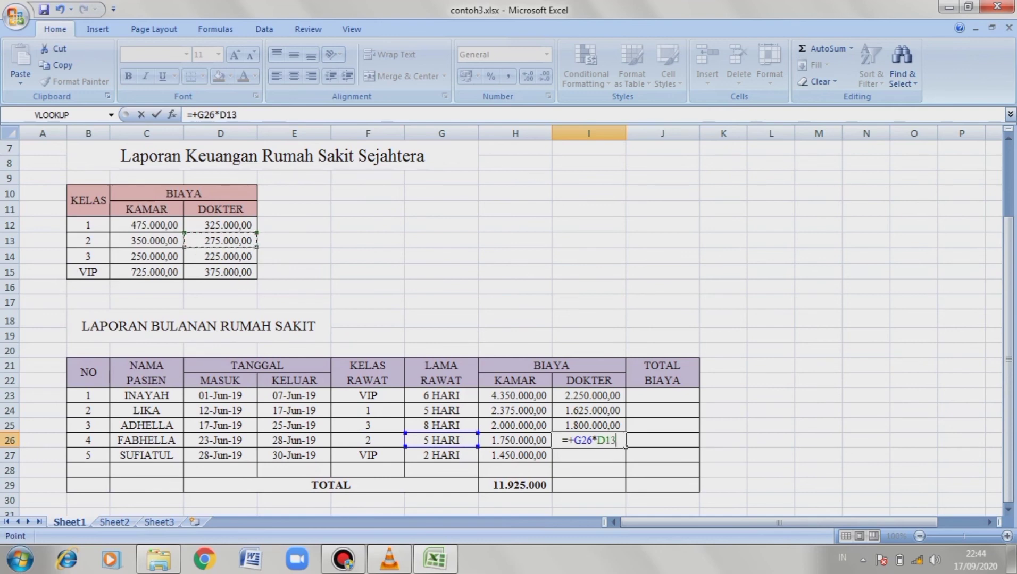
pyautogui.press('Return')
# - Calculate the DOKTER cost of patient 5 in I27 with the formula =+G27*D15, using the VIP doctor rate
pyautogui.write('=')
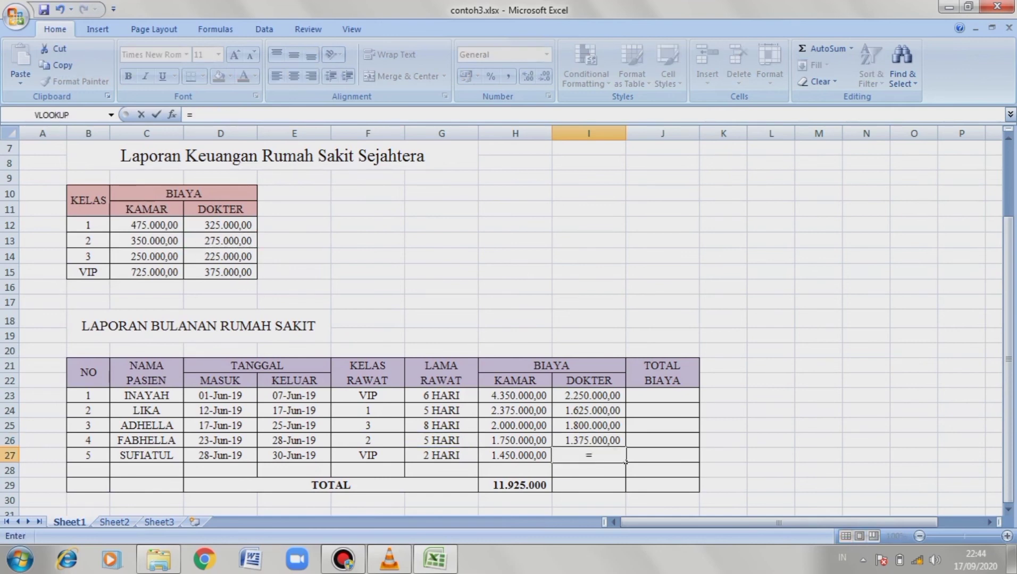
pyautogui.write('+')
pyautogui.press('Left')
pyautogui.press('Left')
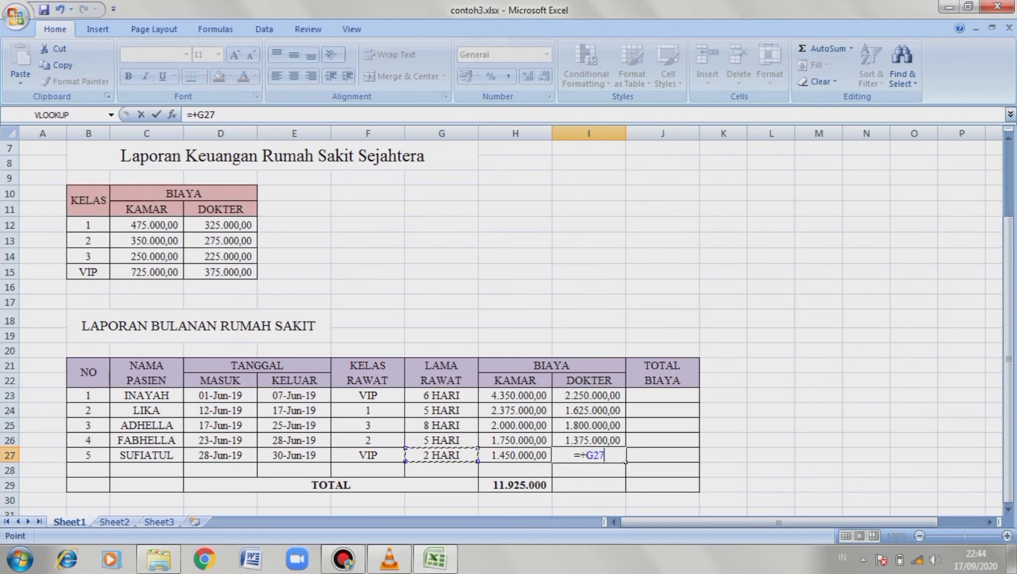
pyautogui.write('*')
pyautogui.click(220, 272)
pyautogui.press('Return')
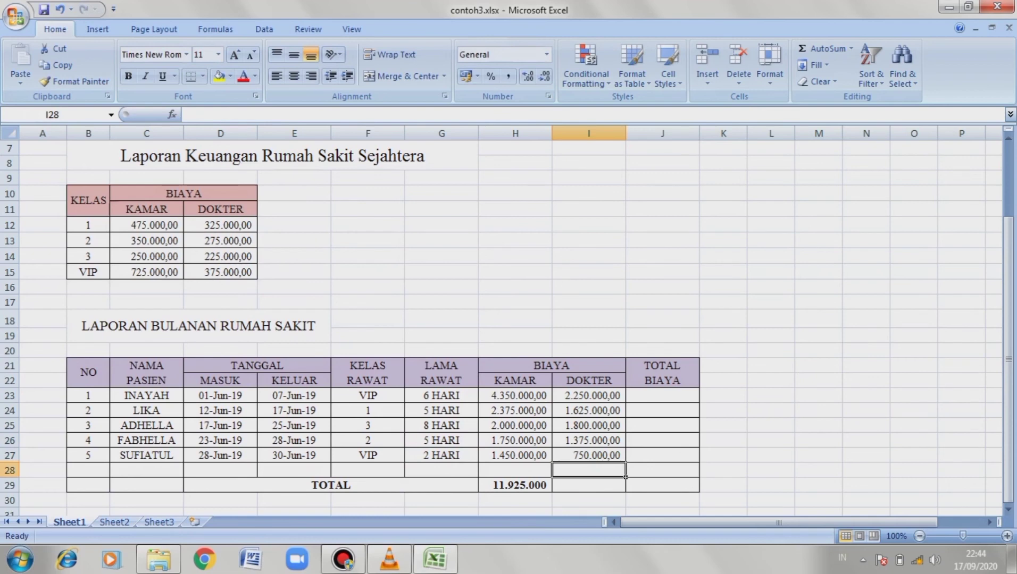
# - Total the DOKTER costs in the TOTAL row at I29 with a SUM formula over I23:I27
pyautogui.click(589, 486)
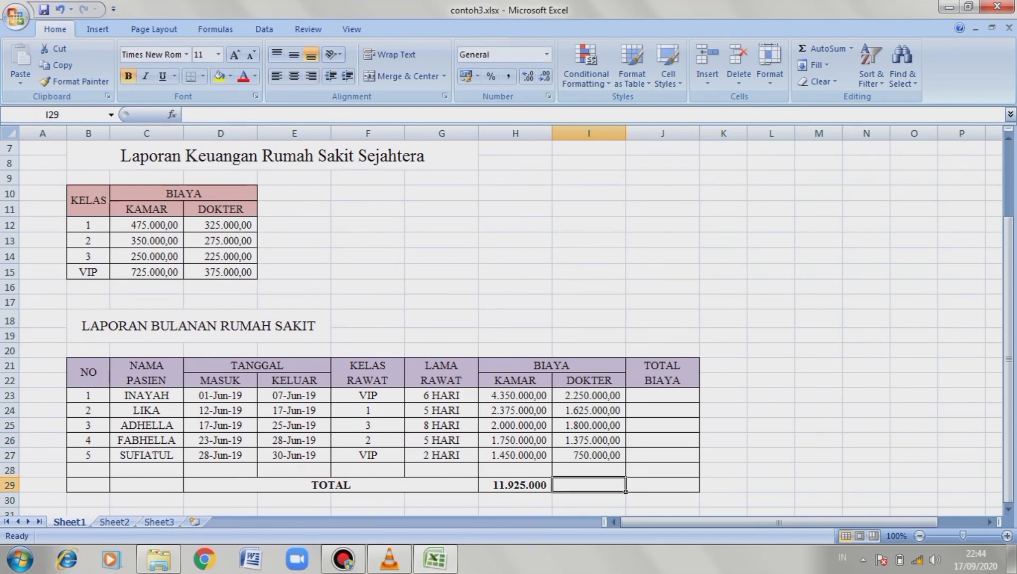
pyautogui.write('=')
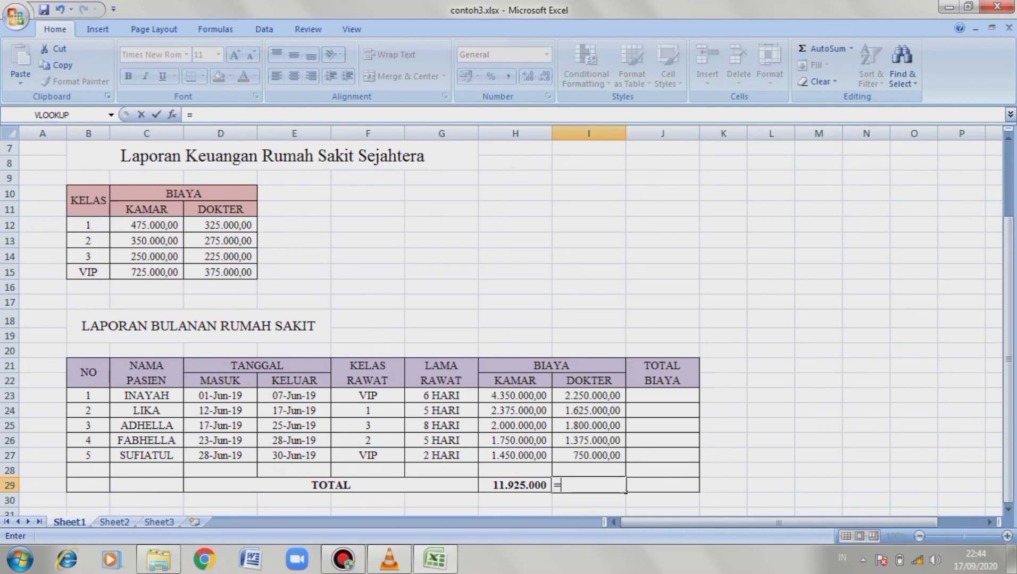
pyautogui.write('sum')
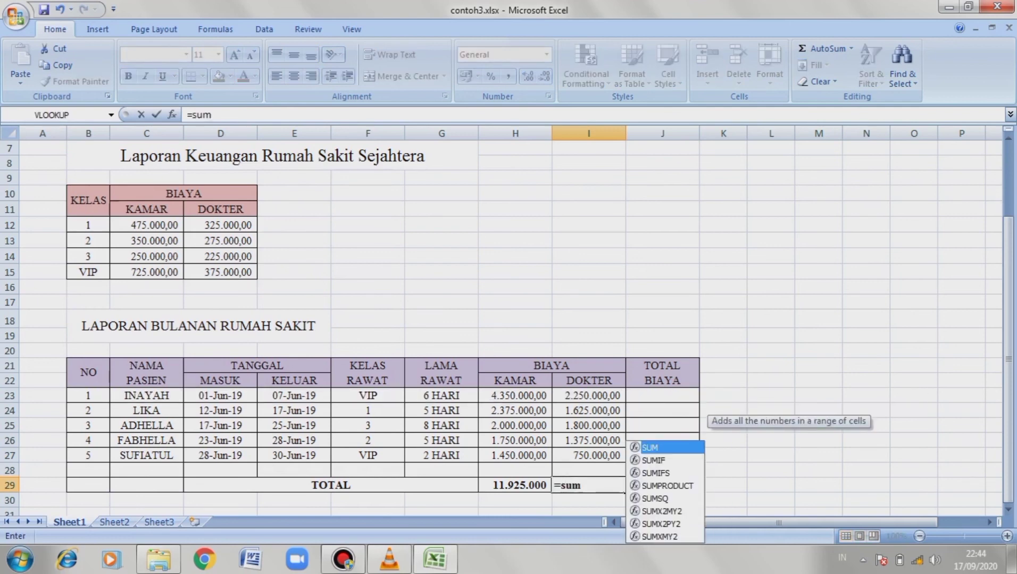
pyautogui.write('(')
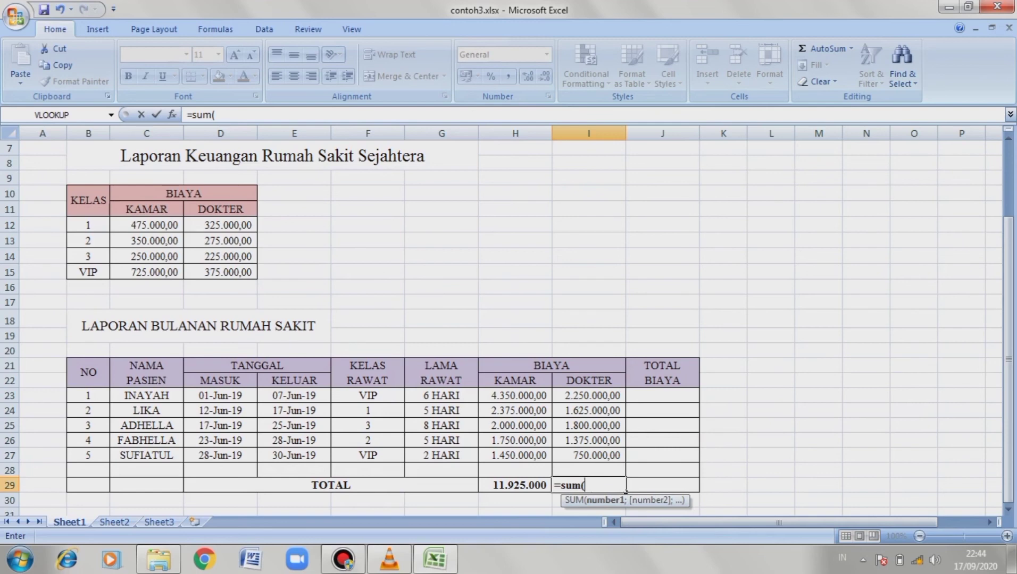
pyautogui.moveTo(589, 395); pyautogui.dragTo(621, 458)
pyautogui.press('Return')
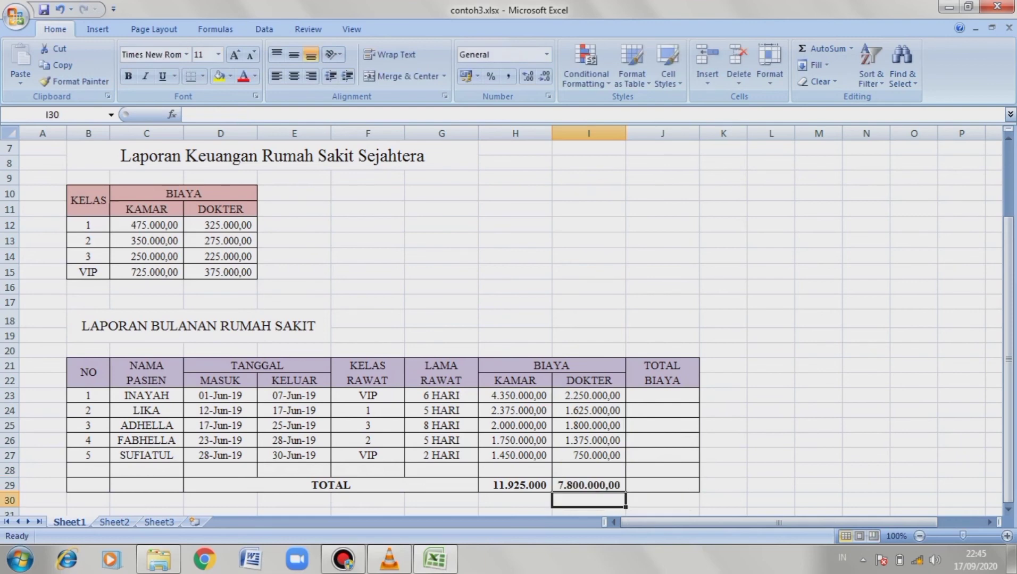
# - Calculate the TOTAL BIAYA of patient 1 in J23 with the formula =SUM(H23;I23), adding room and doctor costs
pyautogui.click(662, 396)
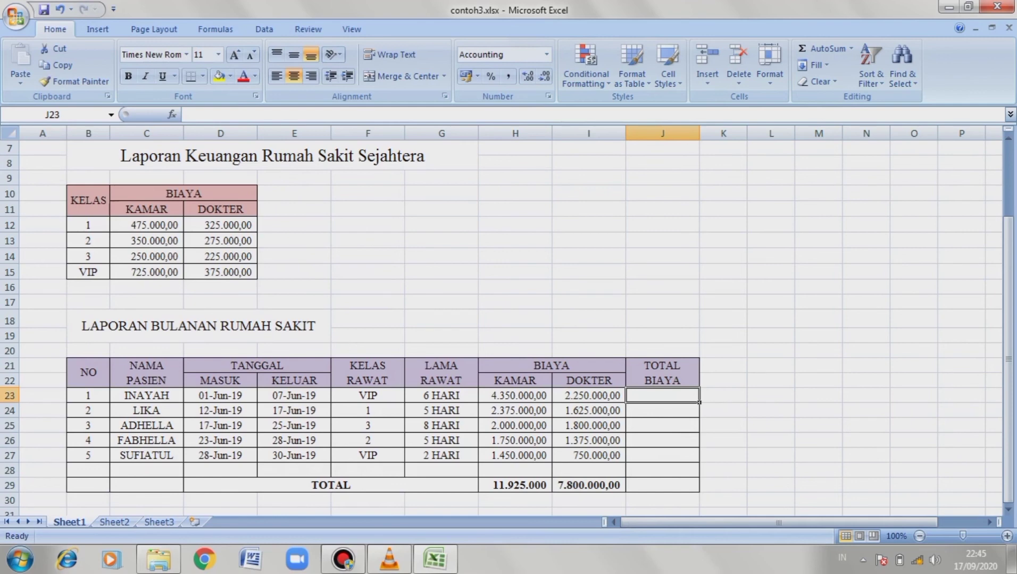
pyautogui.write('=')
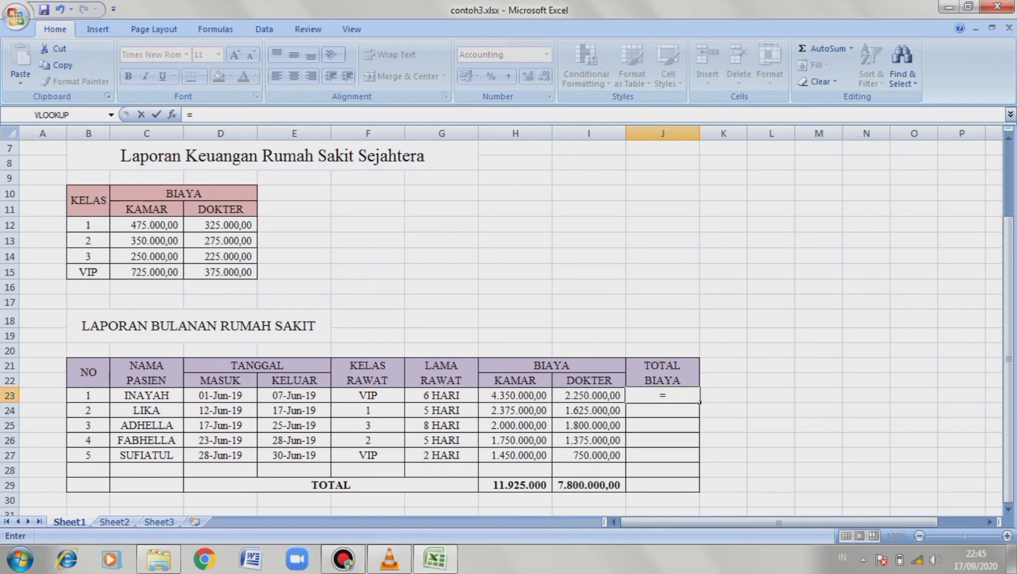
pyautogui.write('sum')
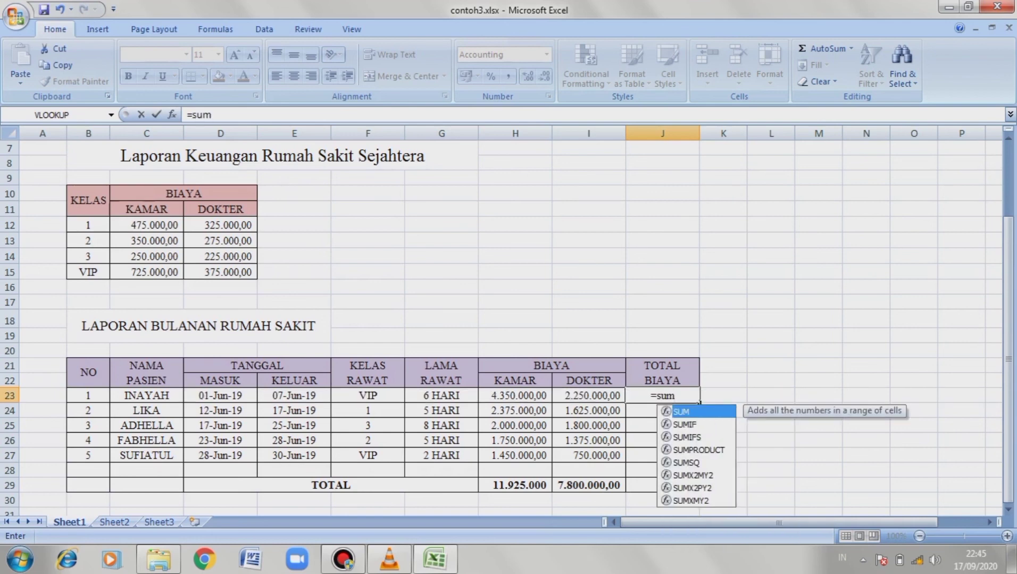
pyautogui.write('(')
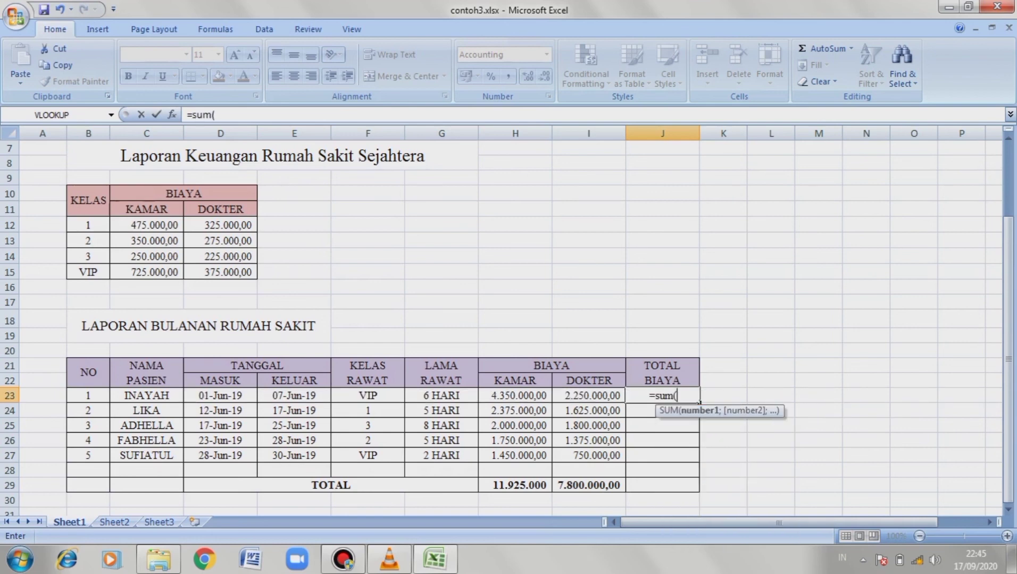
pyautogui.click(515, 395)
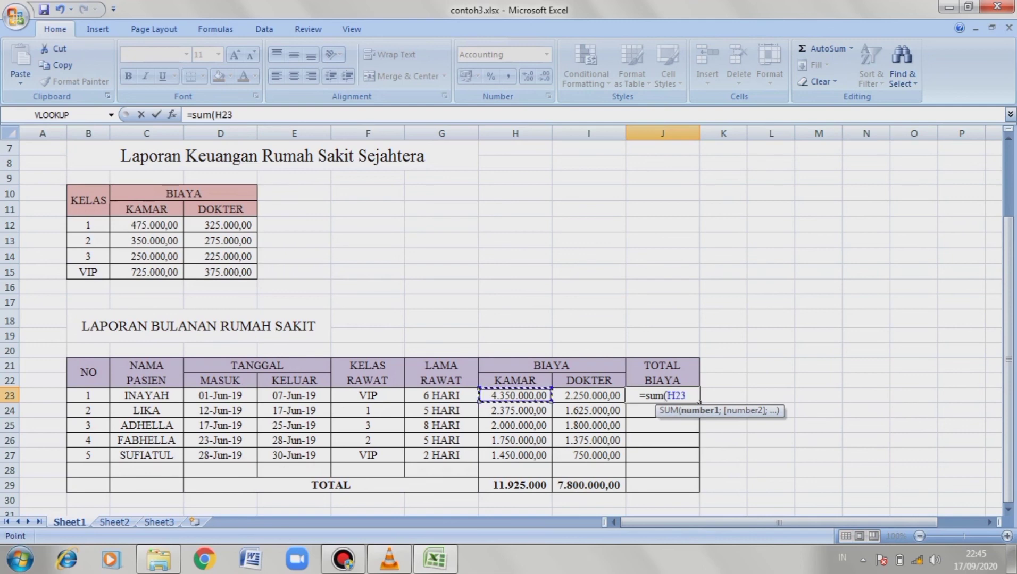
pyautogui.write(';')
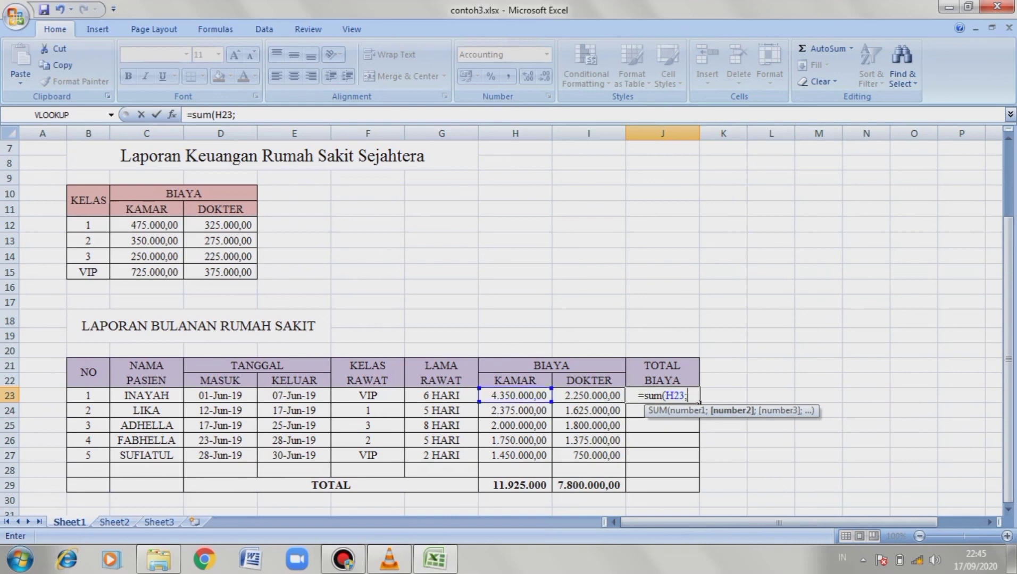
pyautogui.click(588, 395)
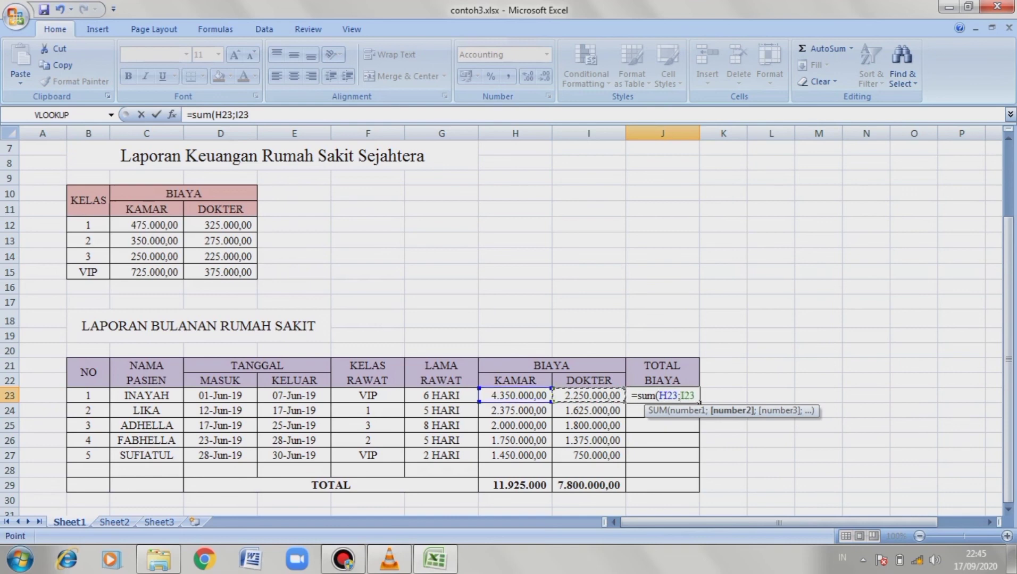
pyautogui.press('Return')
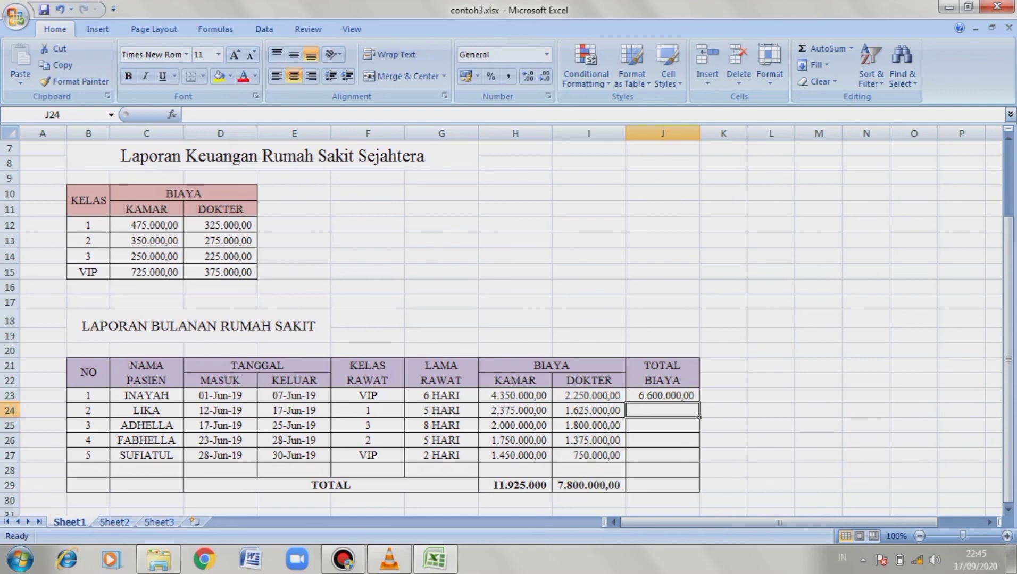
# - Calculate the TOTAL BIAYA of patient 2 in J24 with the formula =SUM(H24;I24), adding room and doctor costs
pyautogui.write('=s')
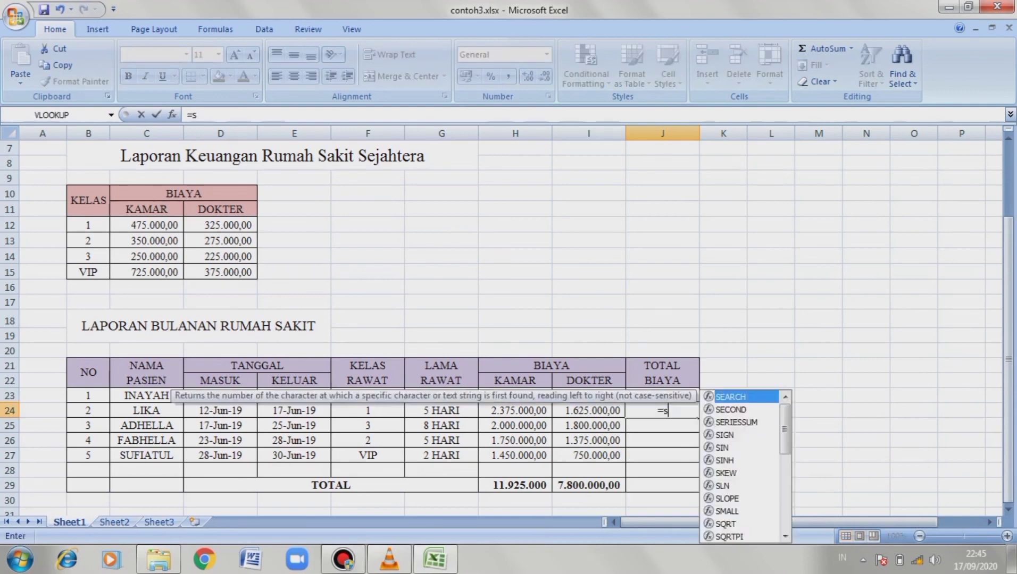
pyautogui.write('um(')
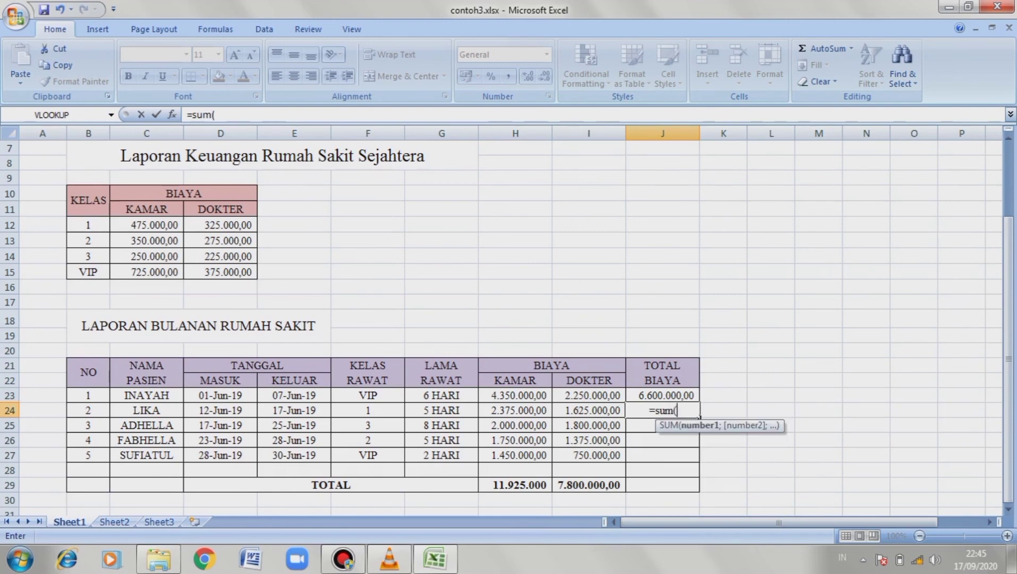
pyautogui.click(514, 411)
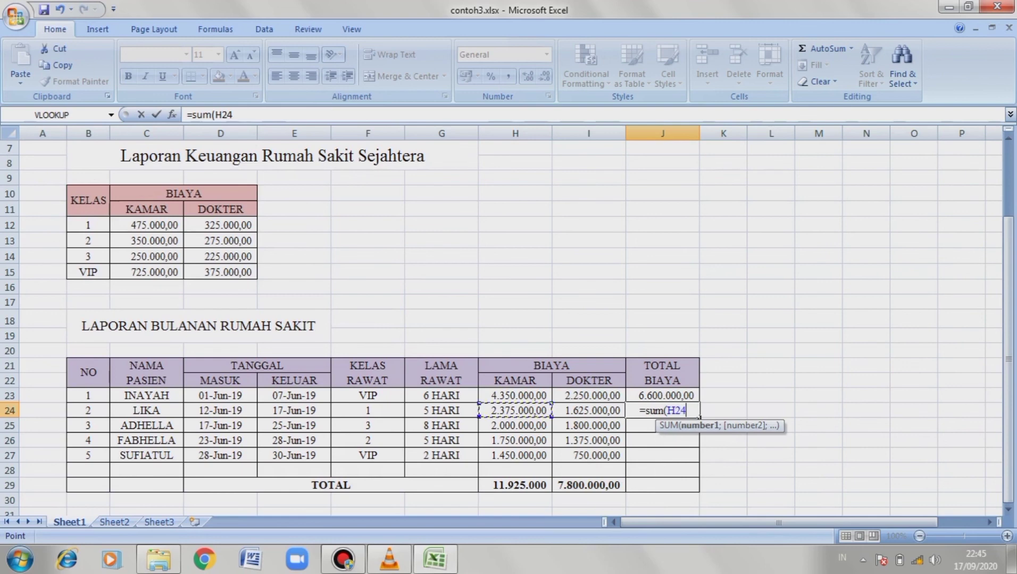
pyautogui.write(';')
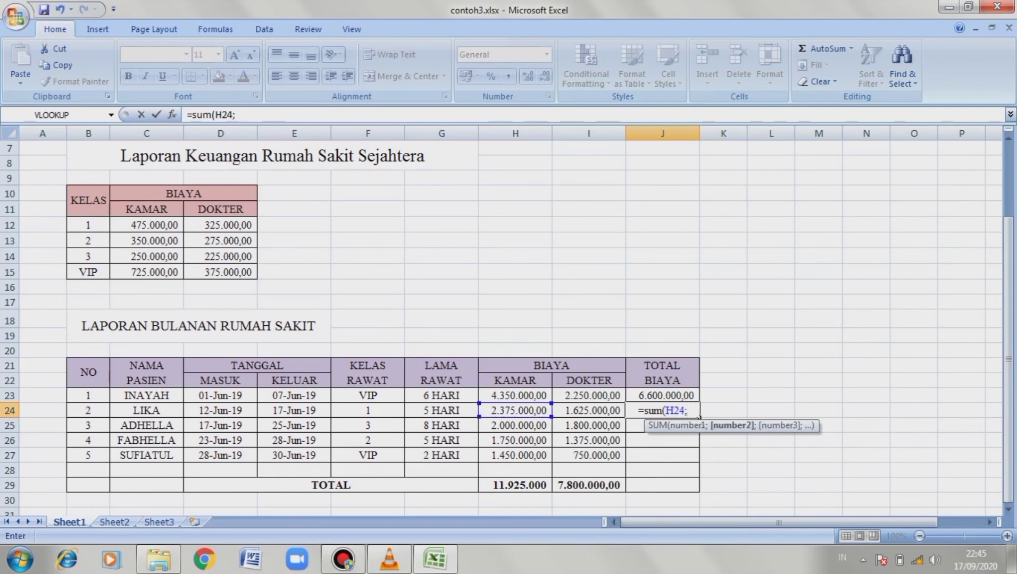
pyautogui.click(589, 410)
pyautogui.press('Return')
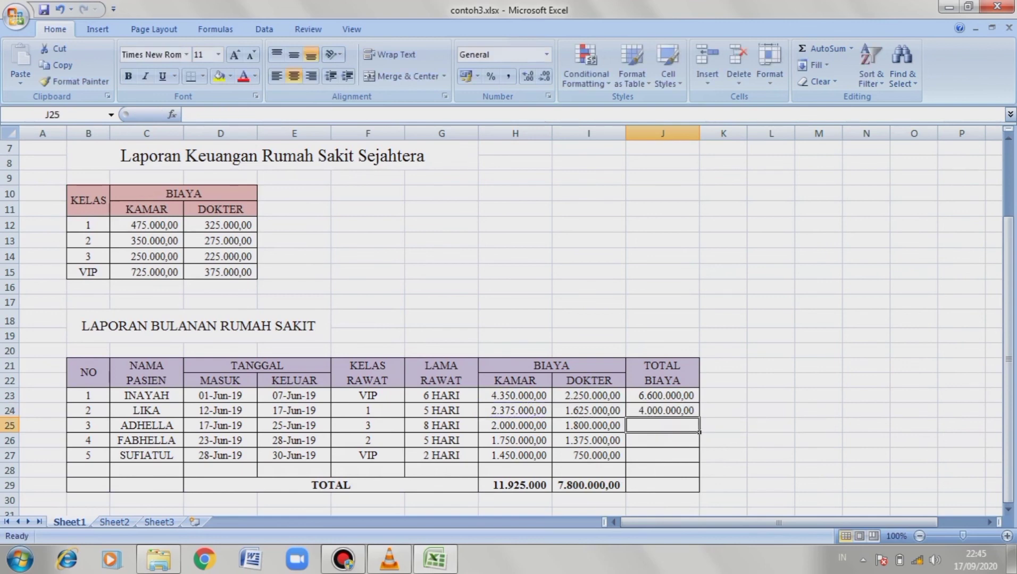
# - Calculate the TOTAL BIAYA of patient 3 in J25 with the formula =SUM(H25;I25), adding room and doctor costs
pyautogui.write('=sum')
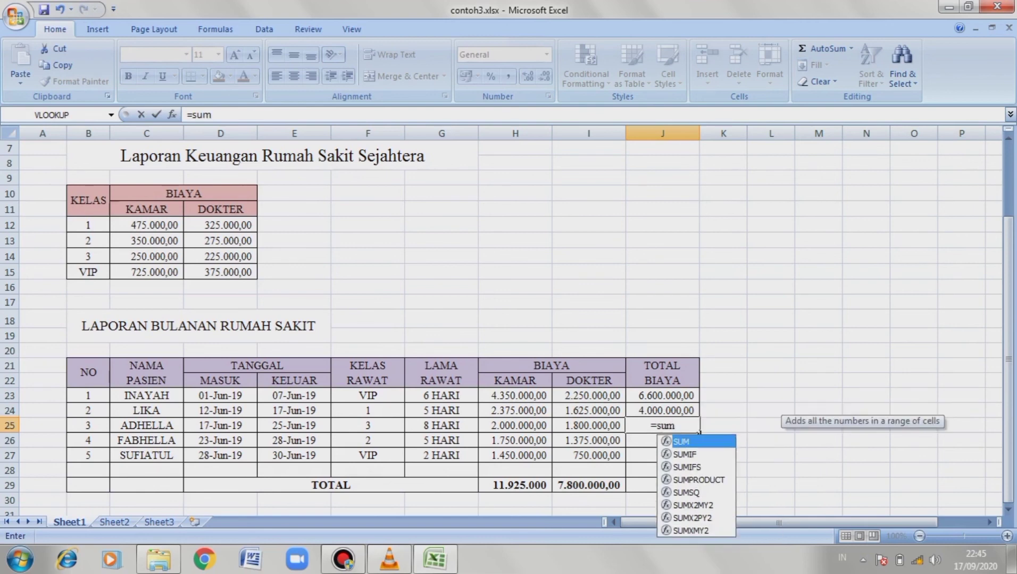
pyautogui.write('(')
pyautogui.press('Left')
pyautogui.press('Left')
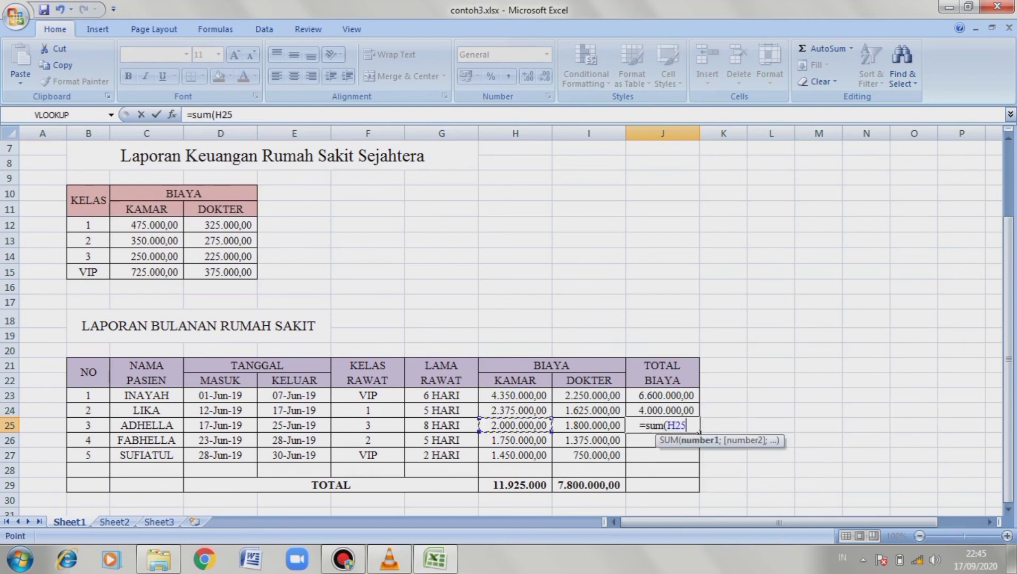
pyautogui.write(';')
pyautogui.press('Left')
pyautogui.press('Return')
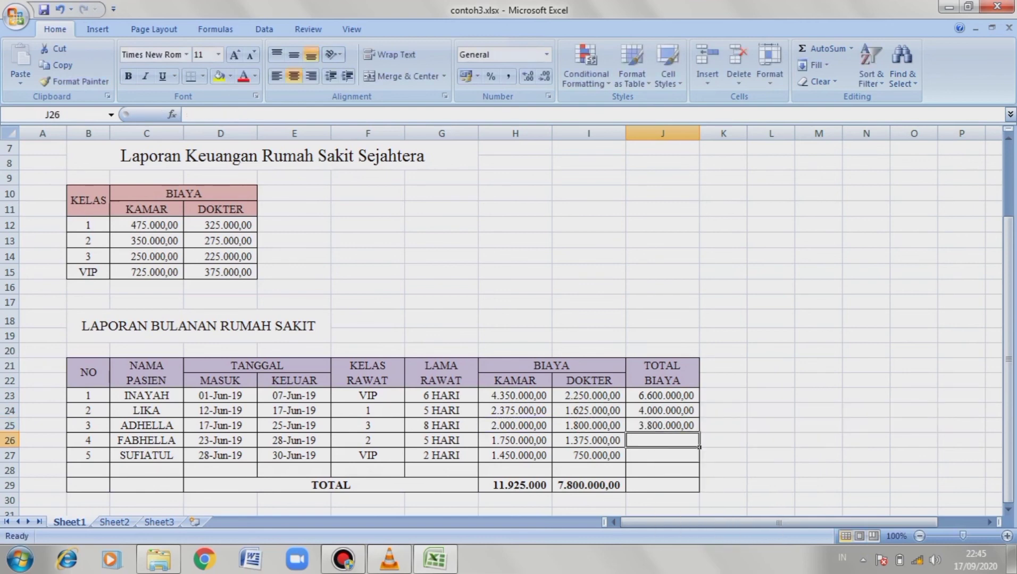
# - Calculate the TOTAL BIAYA of patient 4 in J26 with the formula =SUM(H26;I26), adding room and doctor costs
pyautogui.write('=sum')
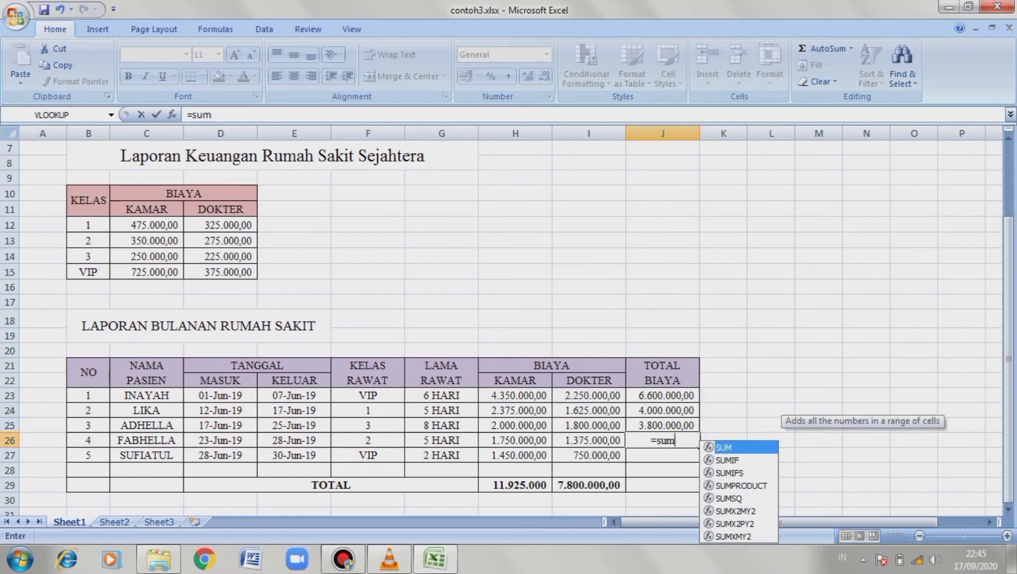
pyautogui.write('(')
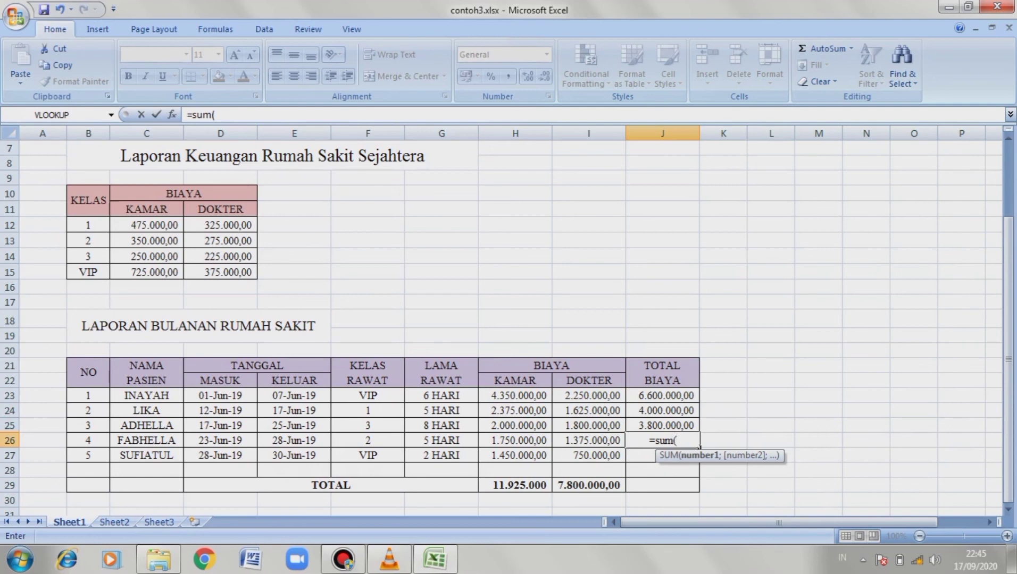
pyautogui.press('Left')
pyautogui.press('Left')
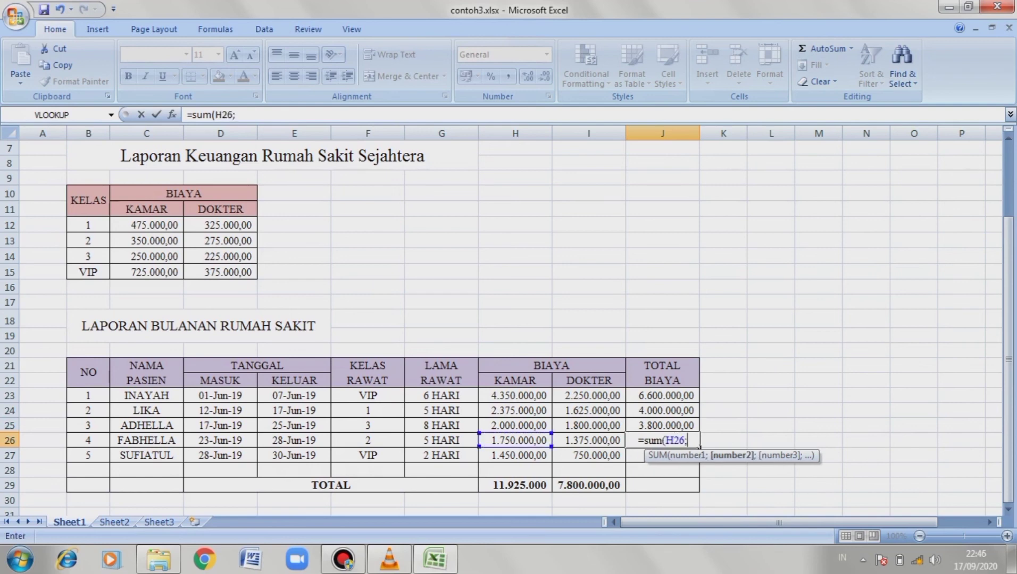
pyautogui.hotkey('shift', 'Right')
pyautogui.press('Return')
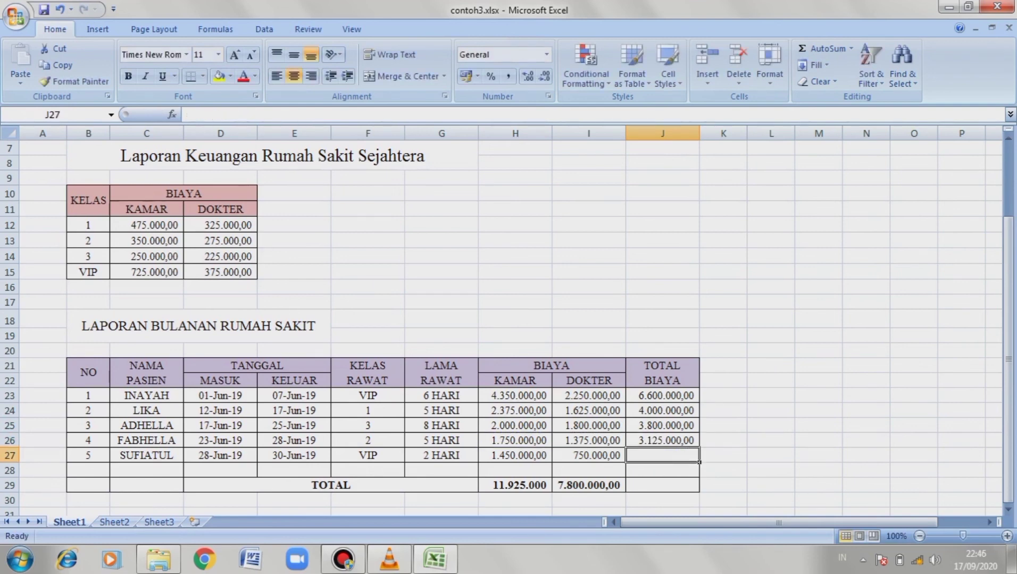
# - Calculate the TOTAL BIAYA of patient 5 in J27 with the formula =SUM(H27;I27), adding room and doctor costs
pyautogui.write('=sum(')
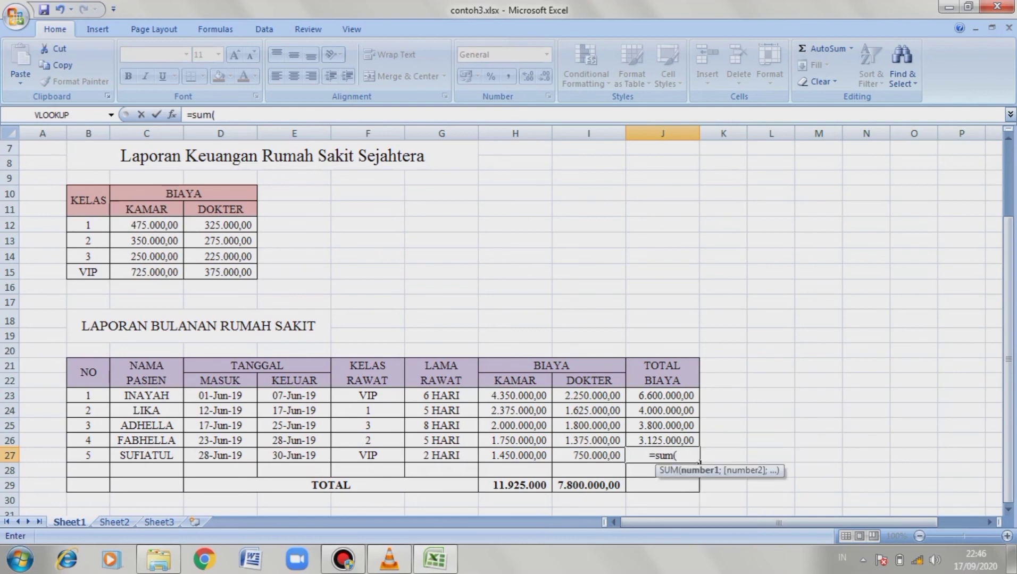
pyautogui.press('Left')
pyautogui.press('Left')
pyautogui.write(';')
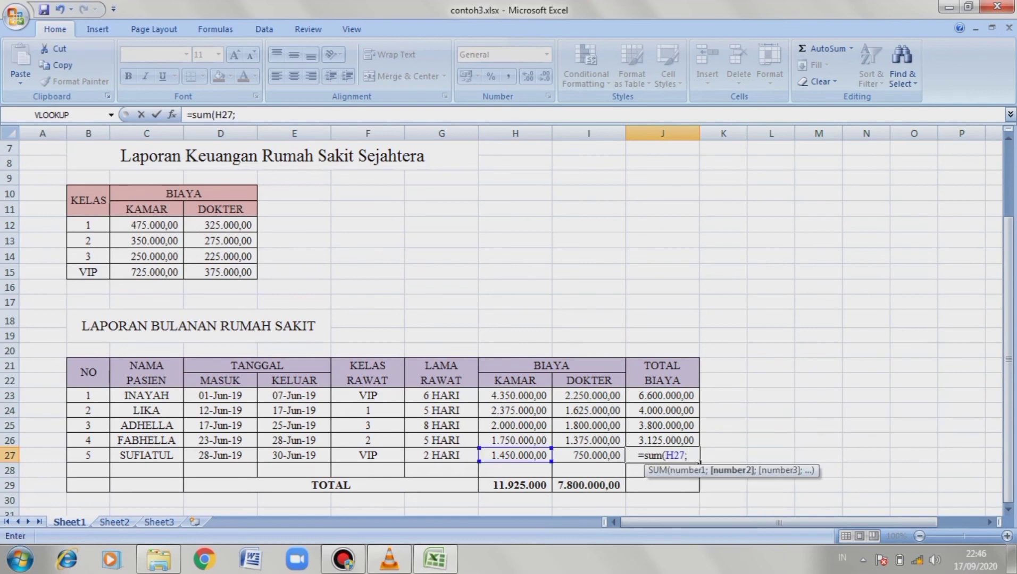
pyautogui.press('Left')
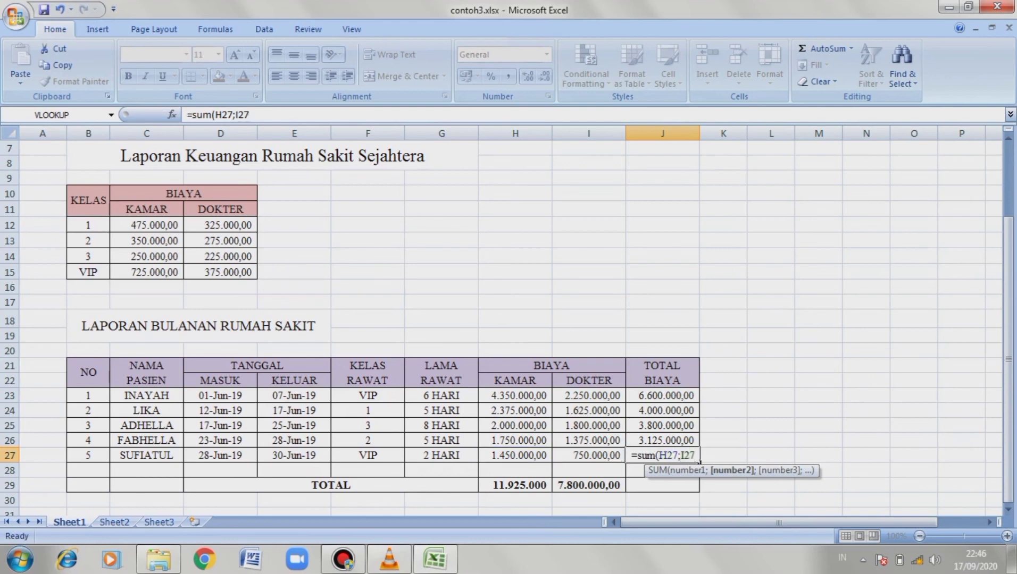
pyautogui.press('Return')
# - Calculate the grand total in the TOTAL row at J29 with =SUM(H29;I29), adding the KAMAR and DOKTER totals
pyautogui.press('Down')
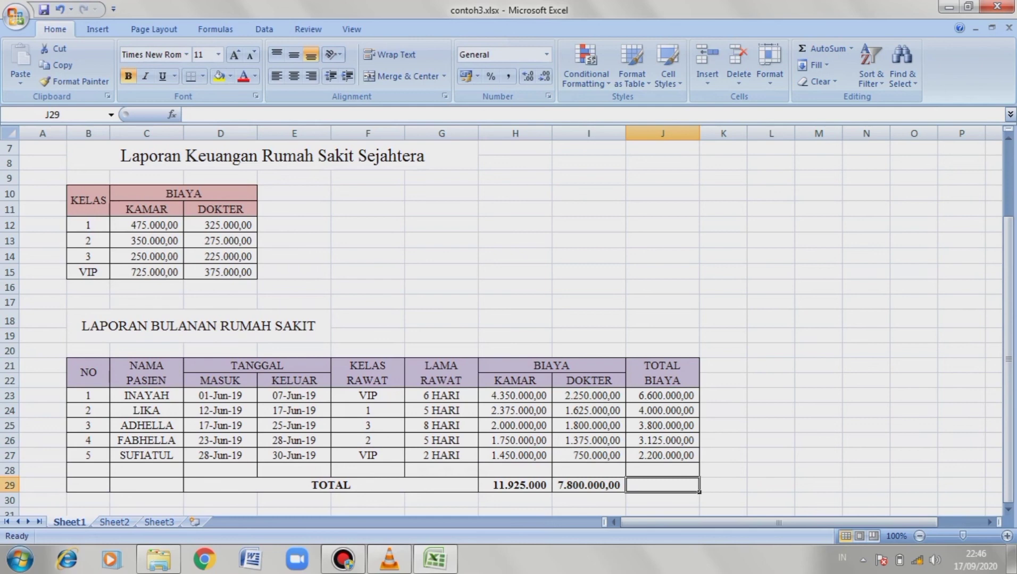
pyautogui.write('=sum')
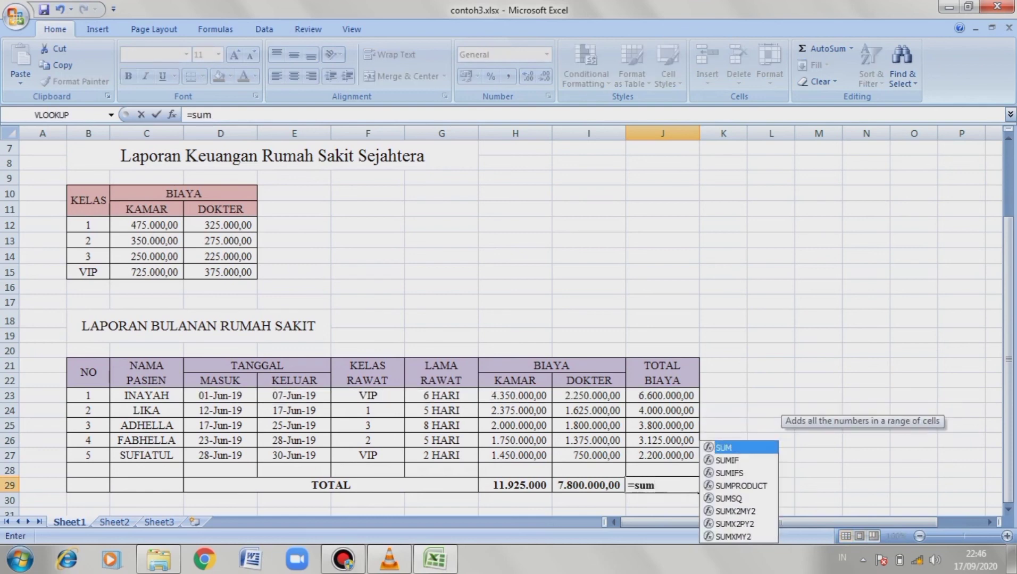
pyautogui.write('(')
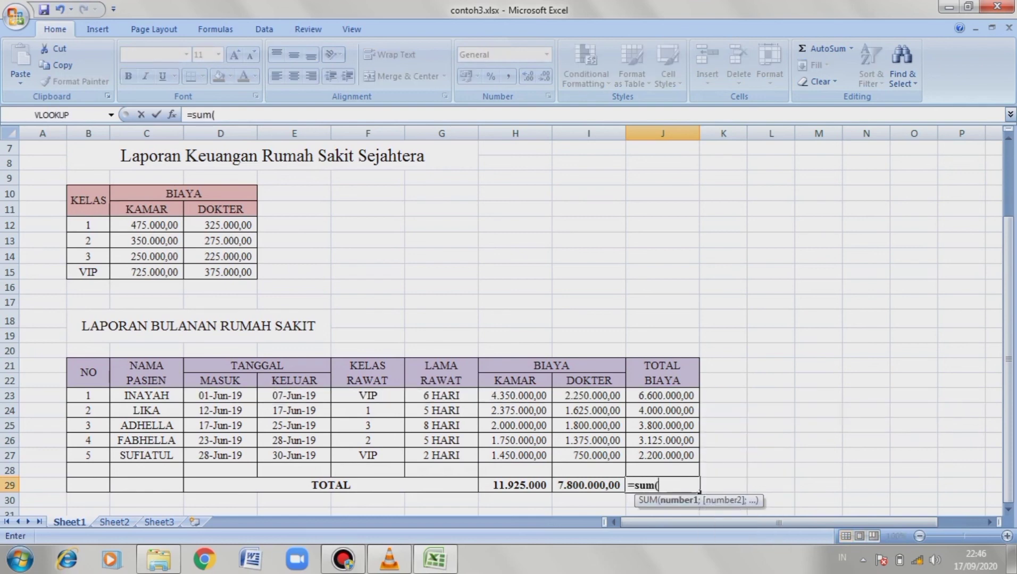
pyautogui.click(515, 485)
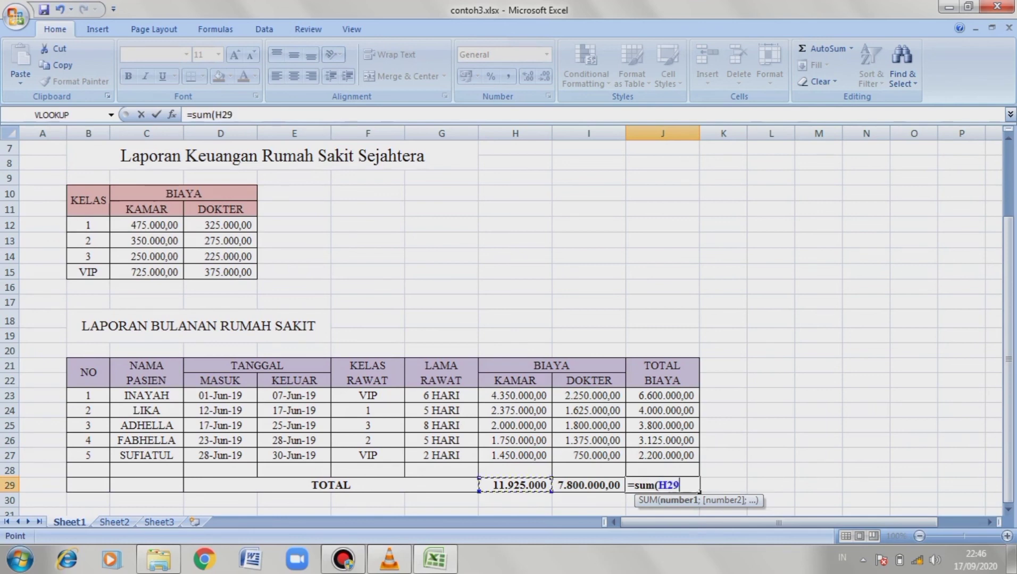
pyautogui.write(';')
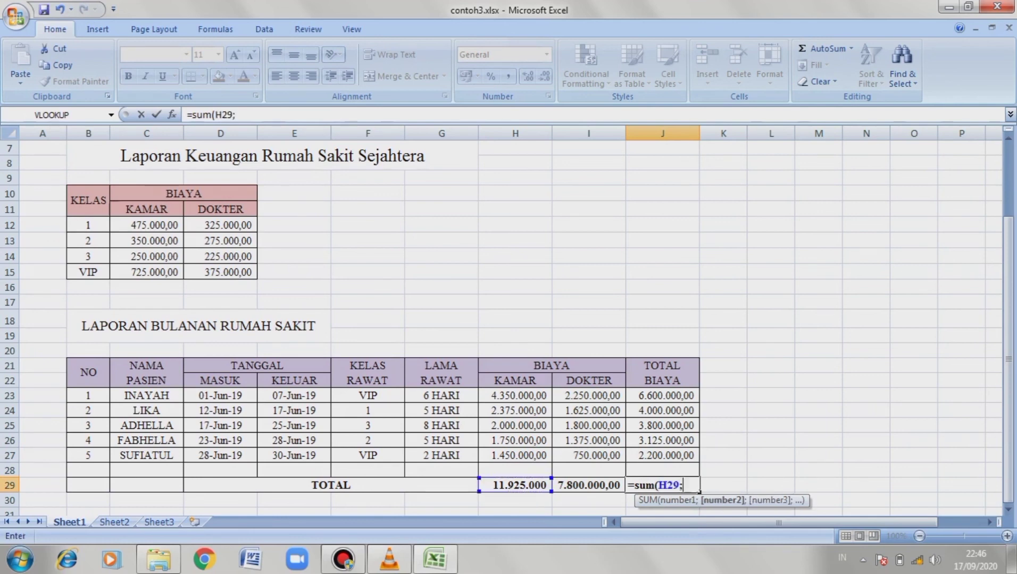
pyautogui.click(589, 485)
pyautogui.press('Return')
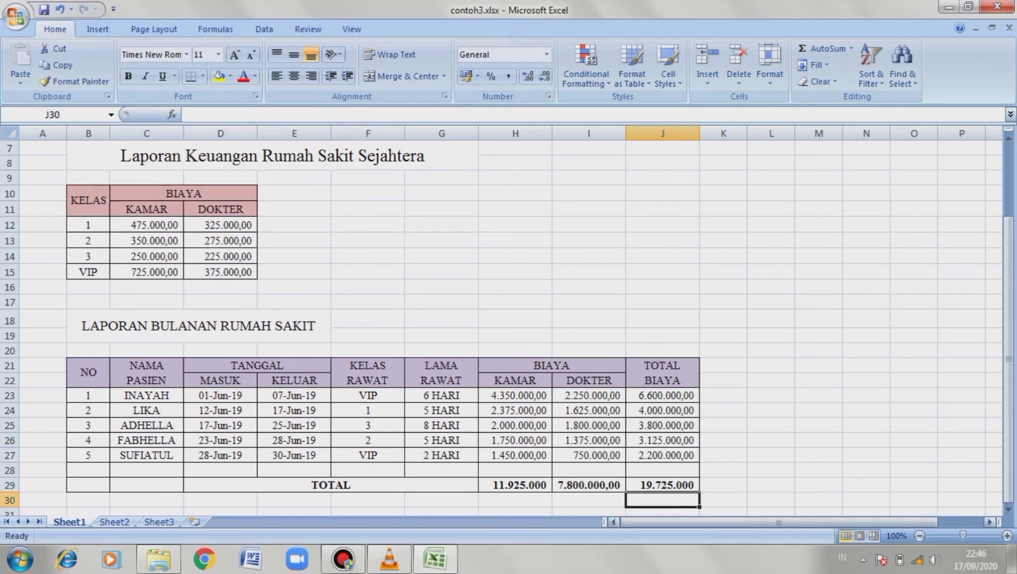
# - Enlarge the sheet view to 130% and review the LAPORAN BULANAN RUMAH SAKIT table
pyautogui.moveTo(962, 536); pyautogui.dragTo(966, 536)
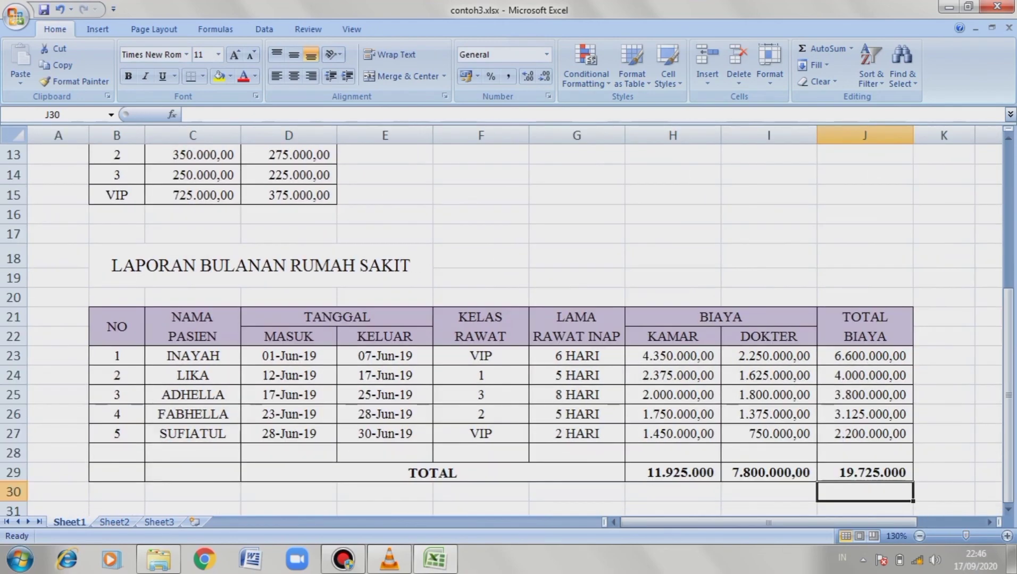
pyautogui.moveTo(1008, 395)
pyautogui.mouseDown()
pyautogui.moveTo(1008, 250)
pyautogui.moveTo(1008, 397)
pyautogui.mouseUp()
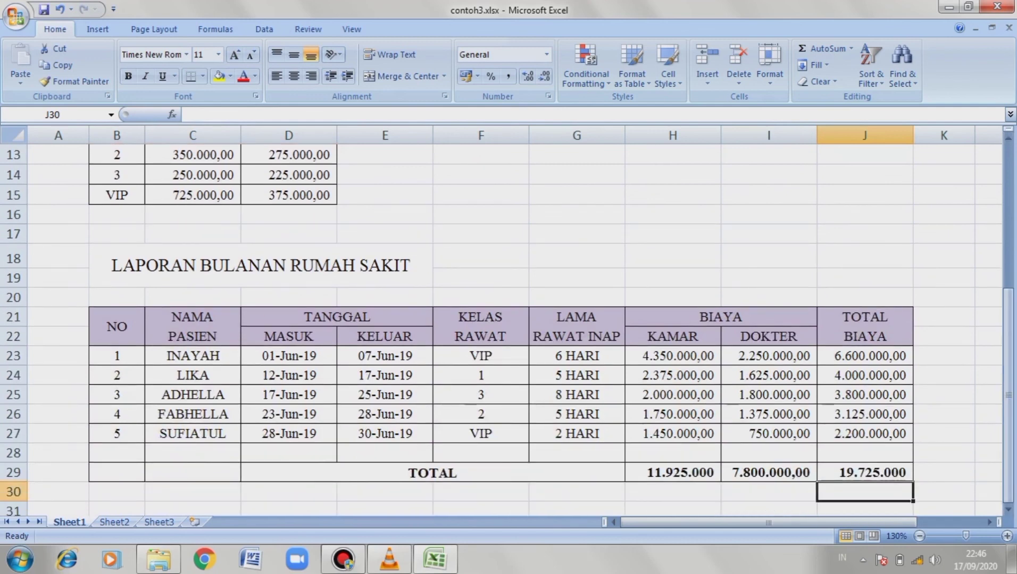